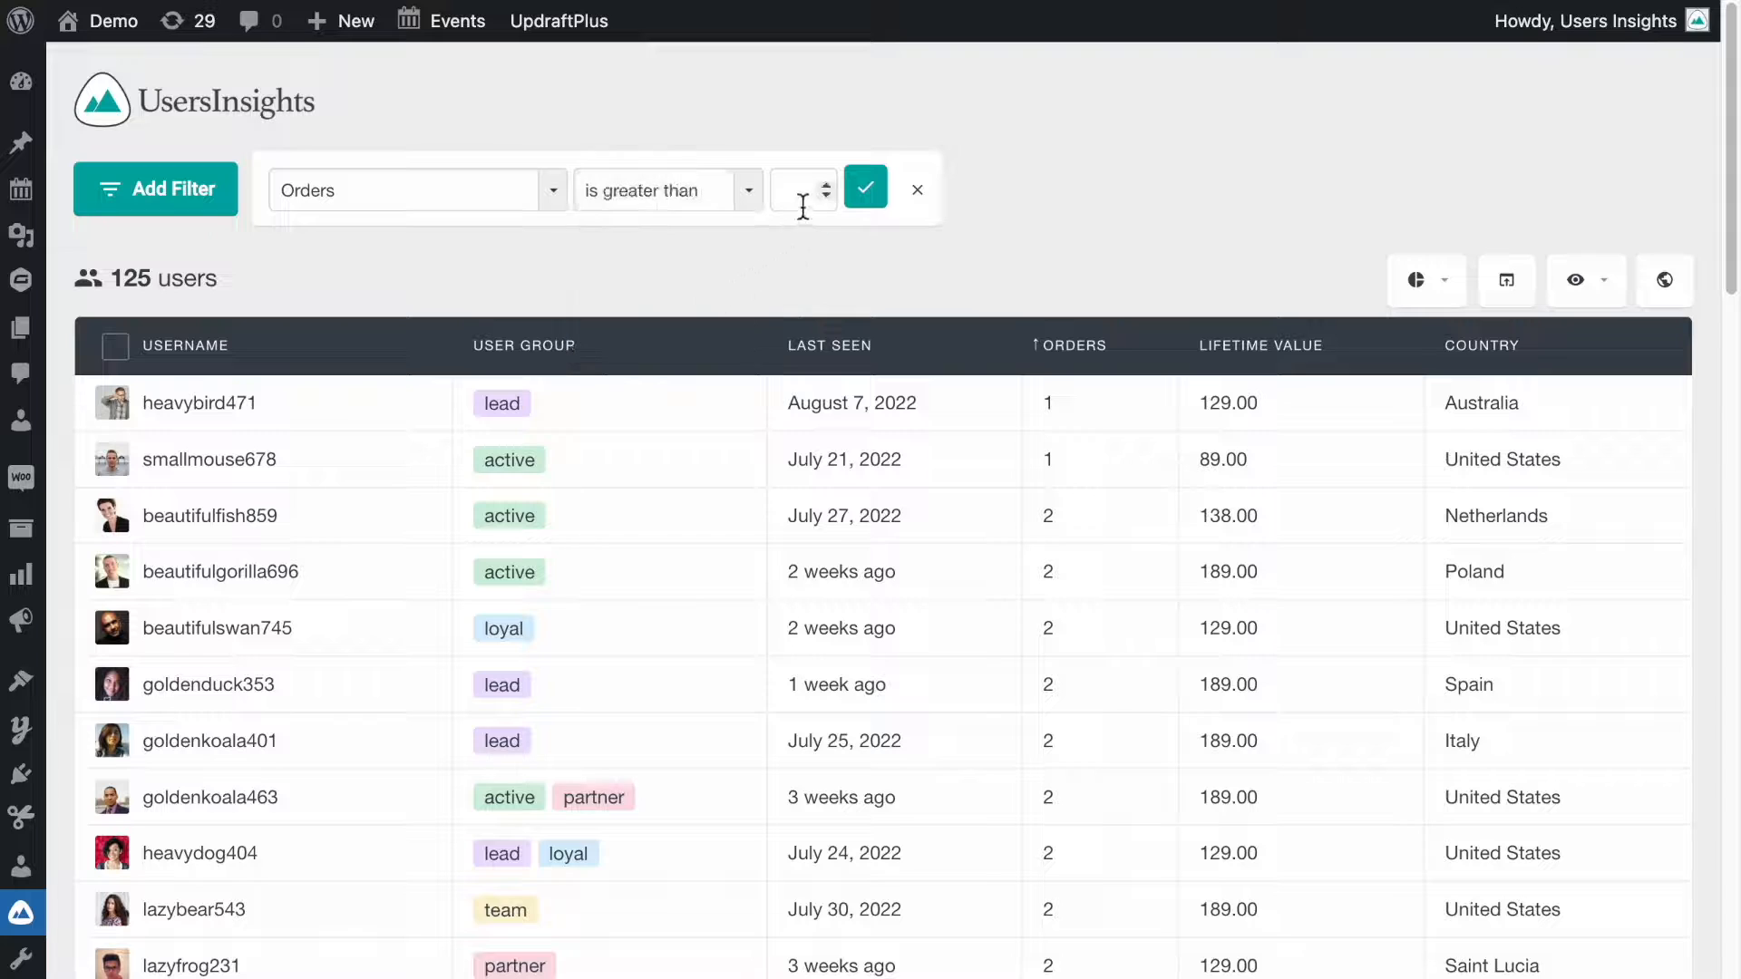
# Filter the user list to users whose Orders value is greater than 4.
pyautogui.write('4')
pyautogui.click(864, 203)
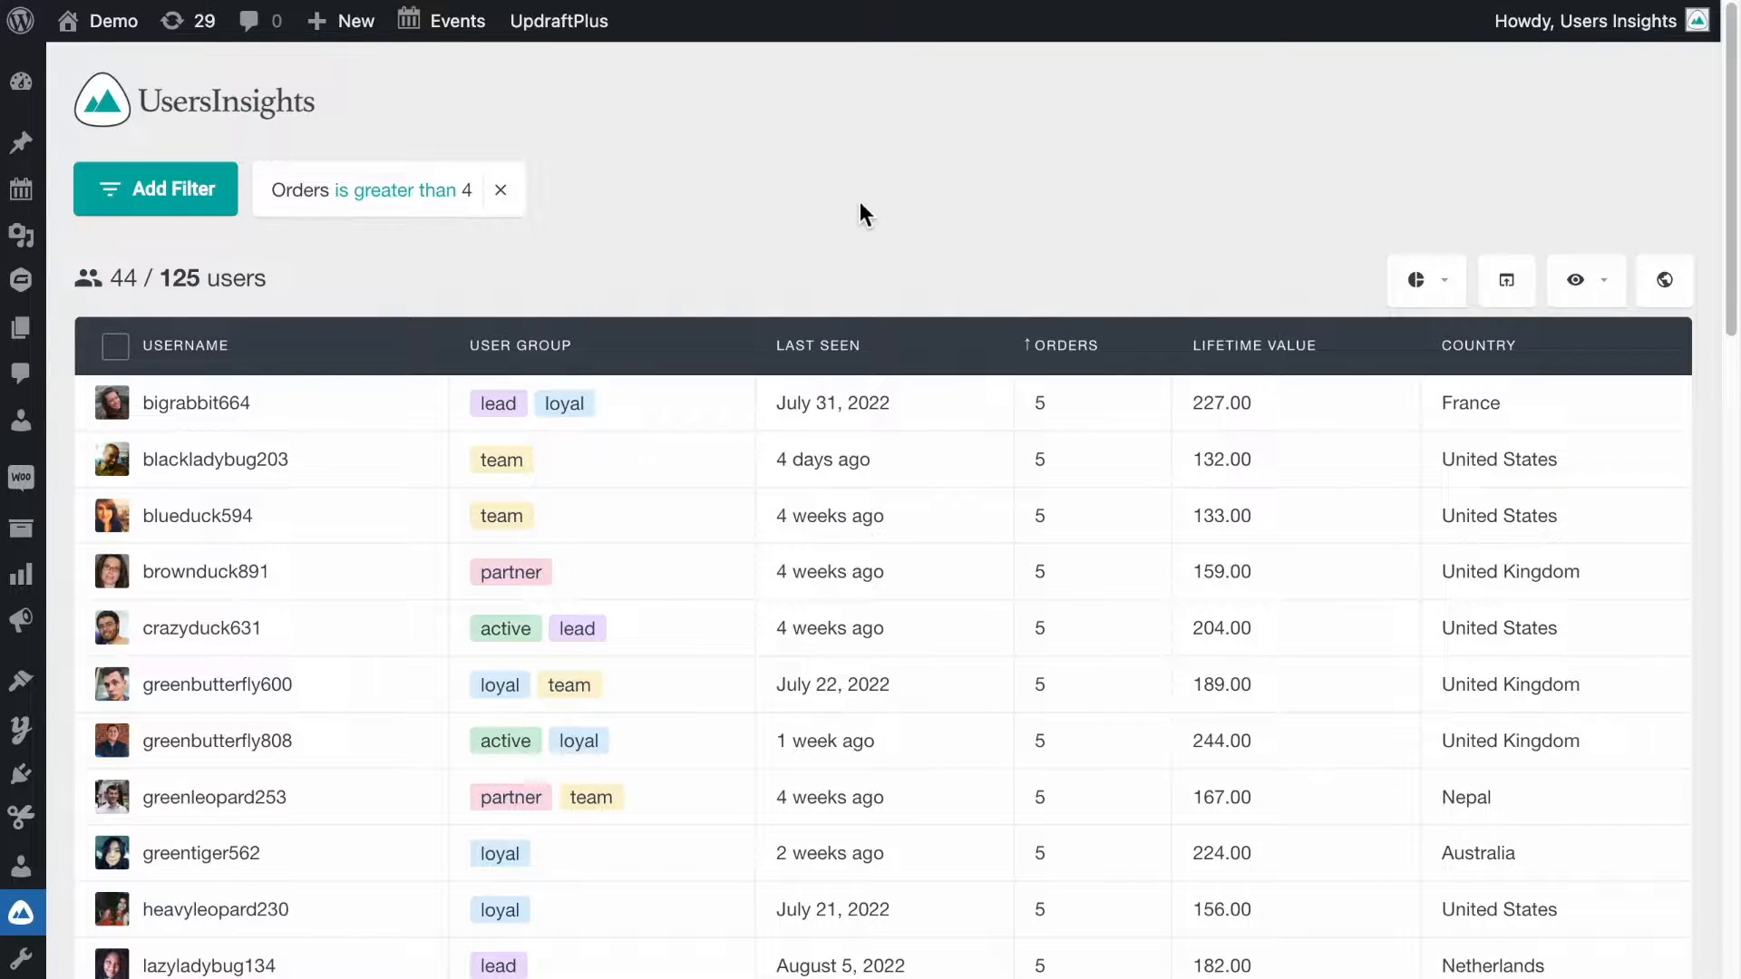
# Replace the Orders filter with one for Successful orders greater than 3.
pyautogui.click(501, 192)
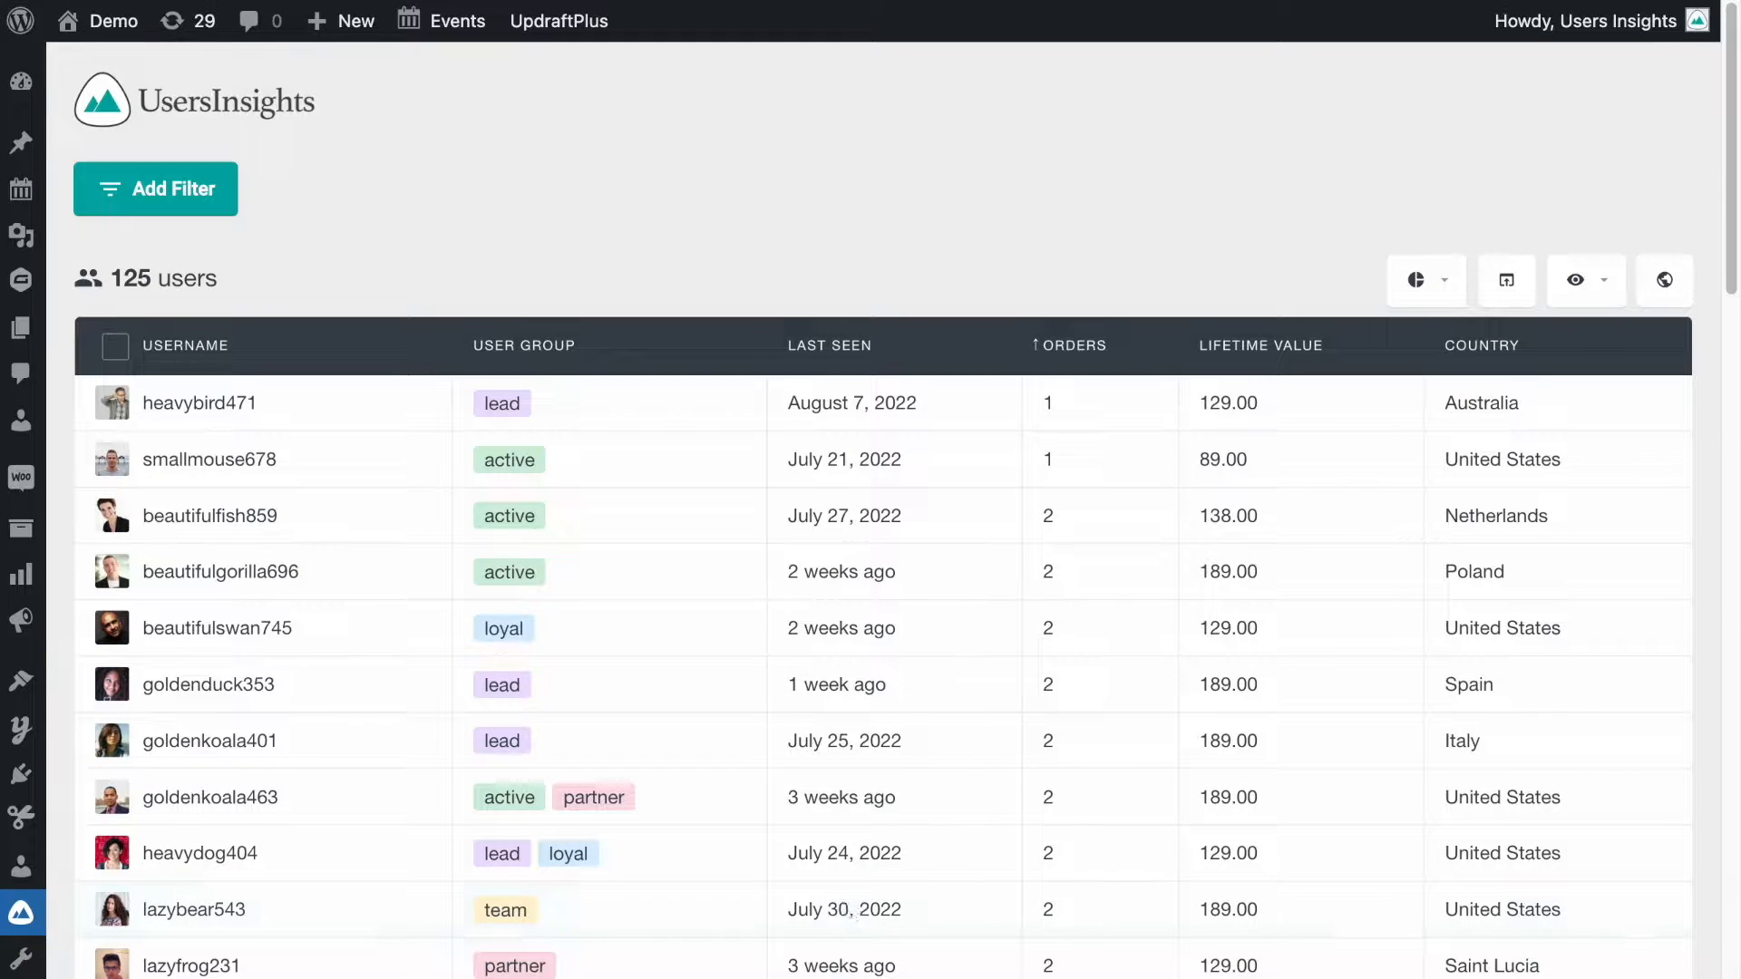
pyautogui.click(145, 204)
pyautogui.click(369, 195)
pyautogui.write('suc')
pyautogui.click(491, 287)
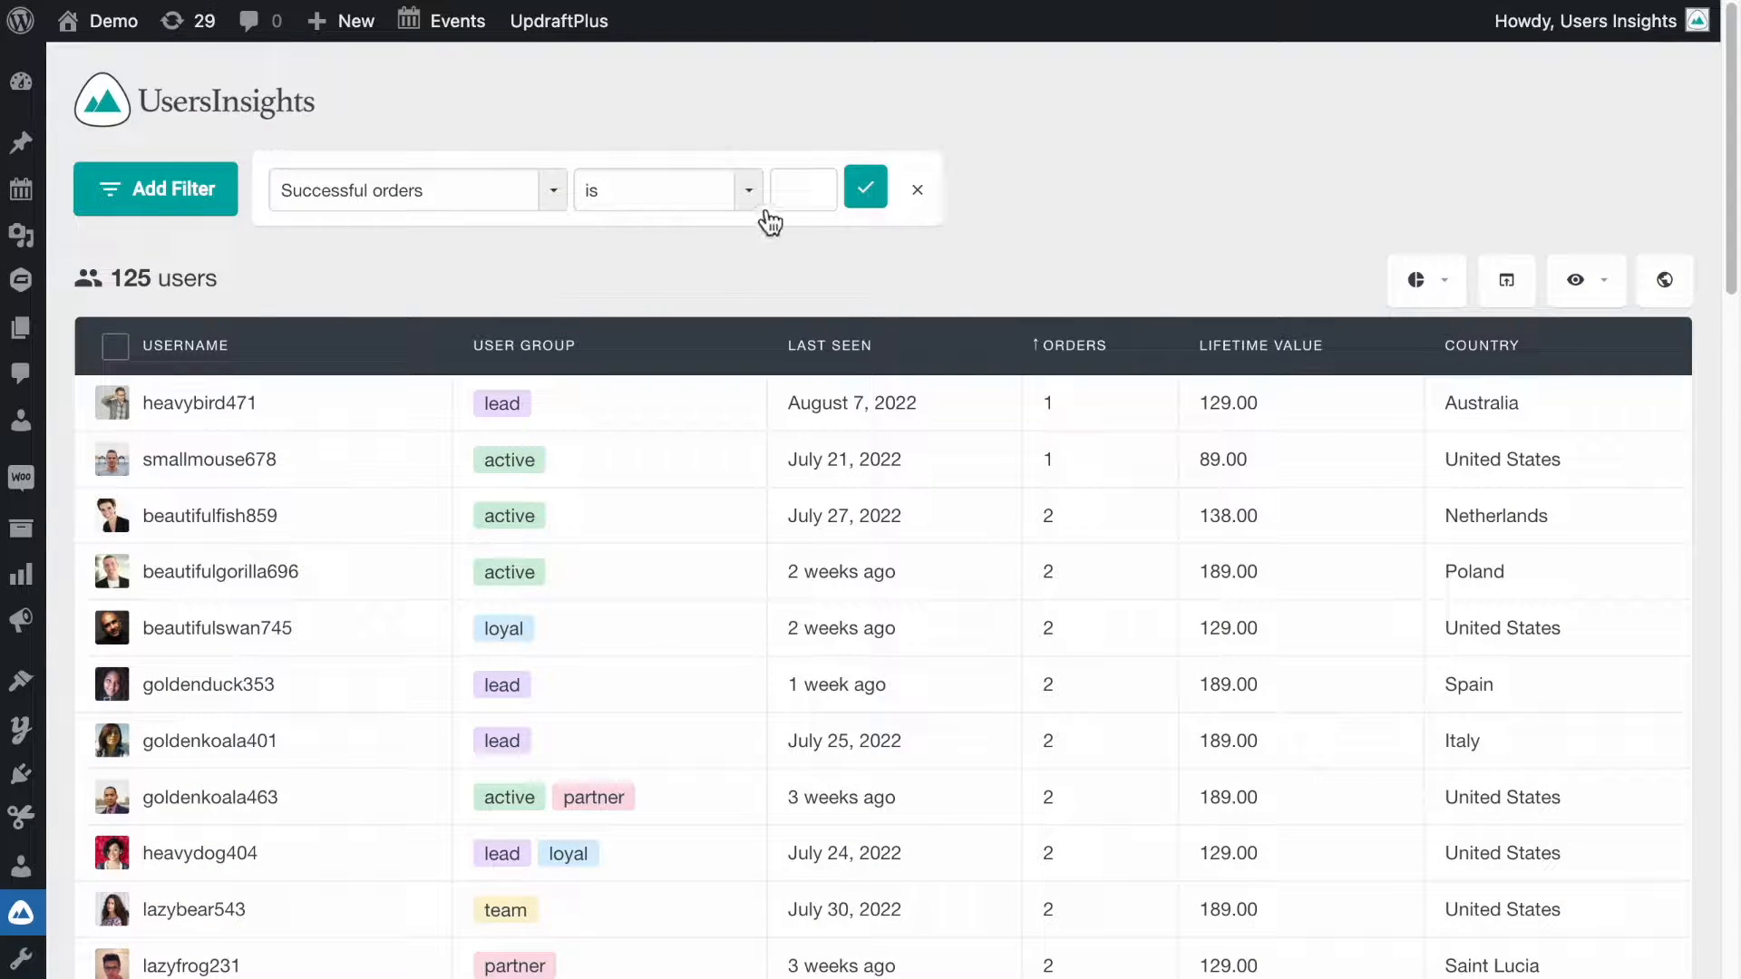
pyautogui.click(708, 205)
pyautogui.click(698, 289)
pyautogui.click(791, 198)
pyautogui.write('3')
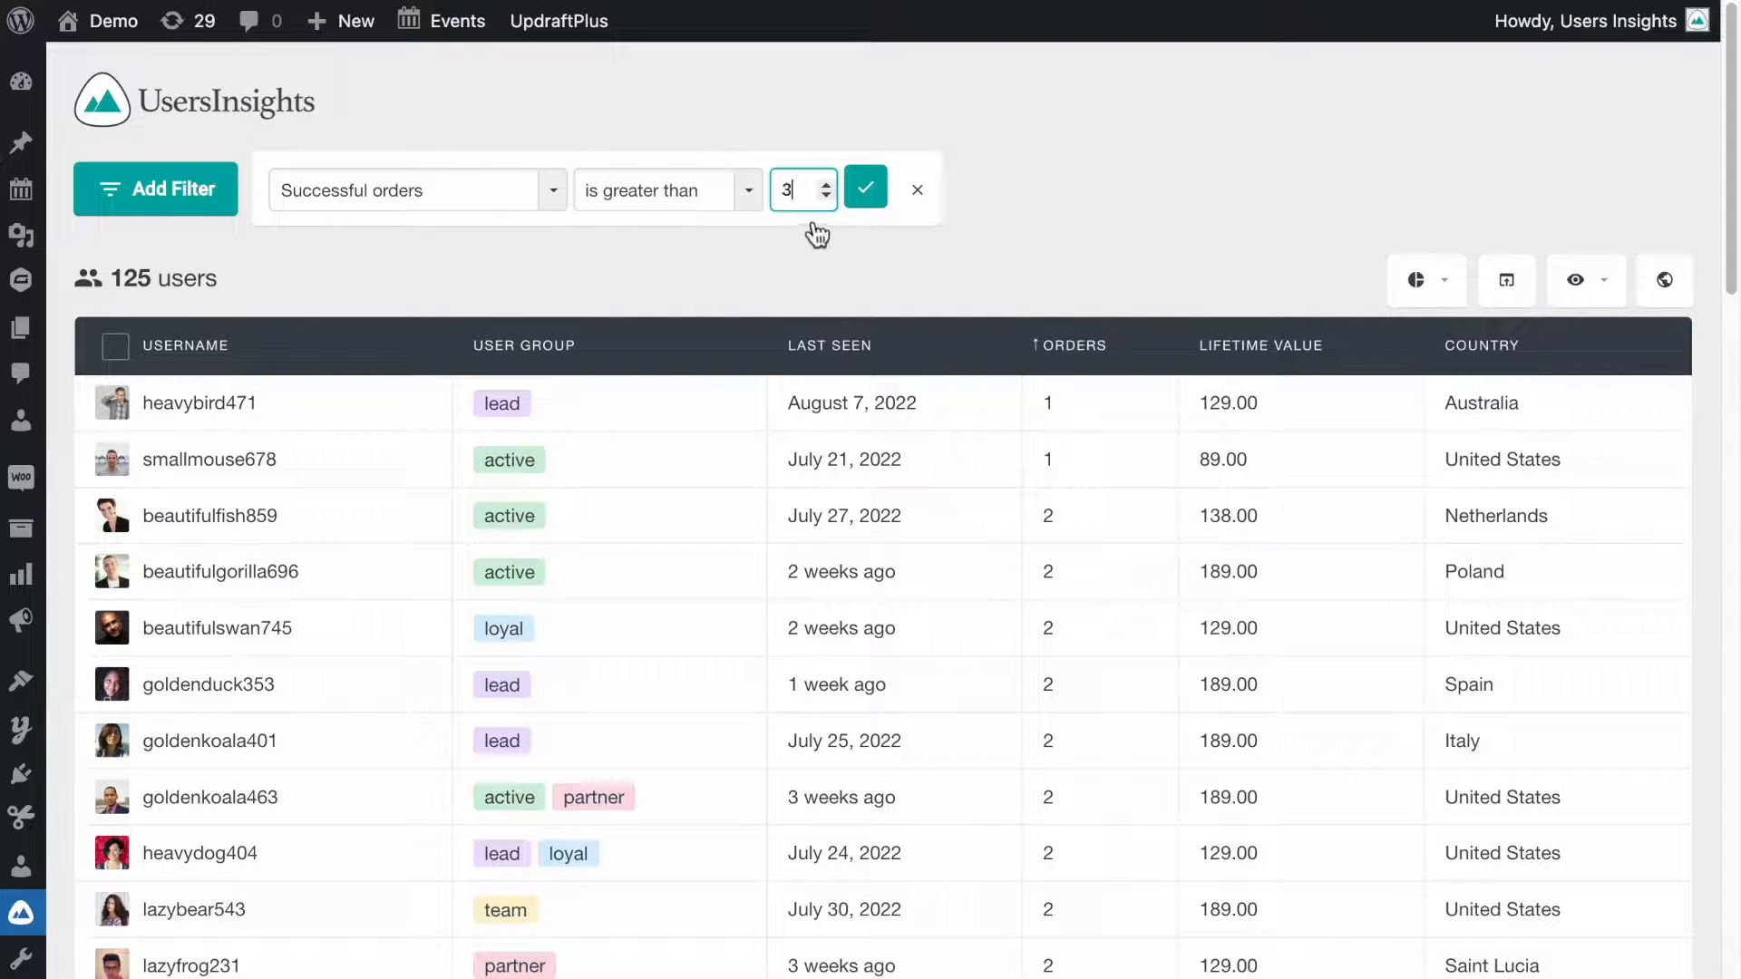
pyautogui.click(866, 190)
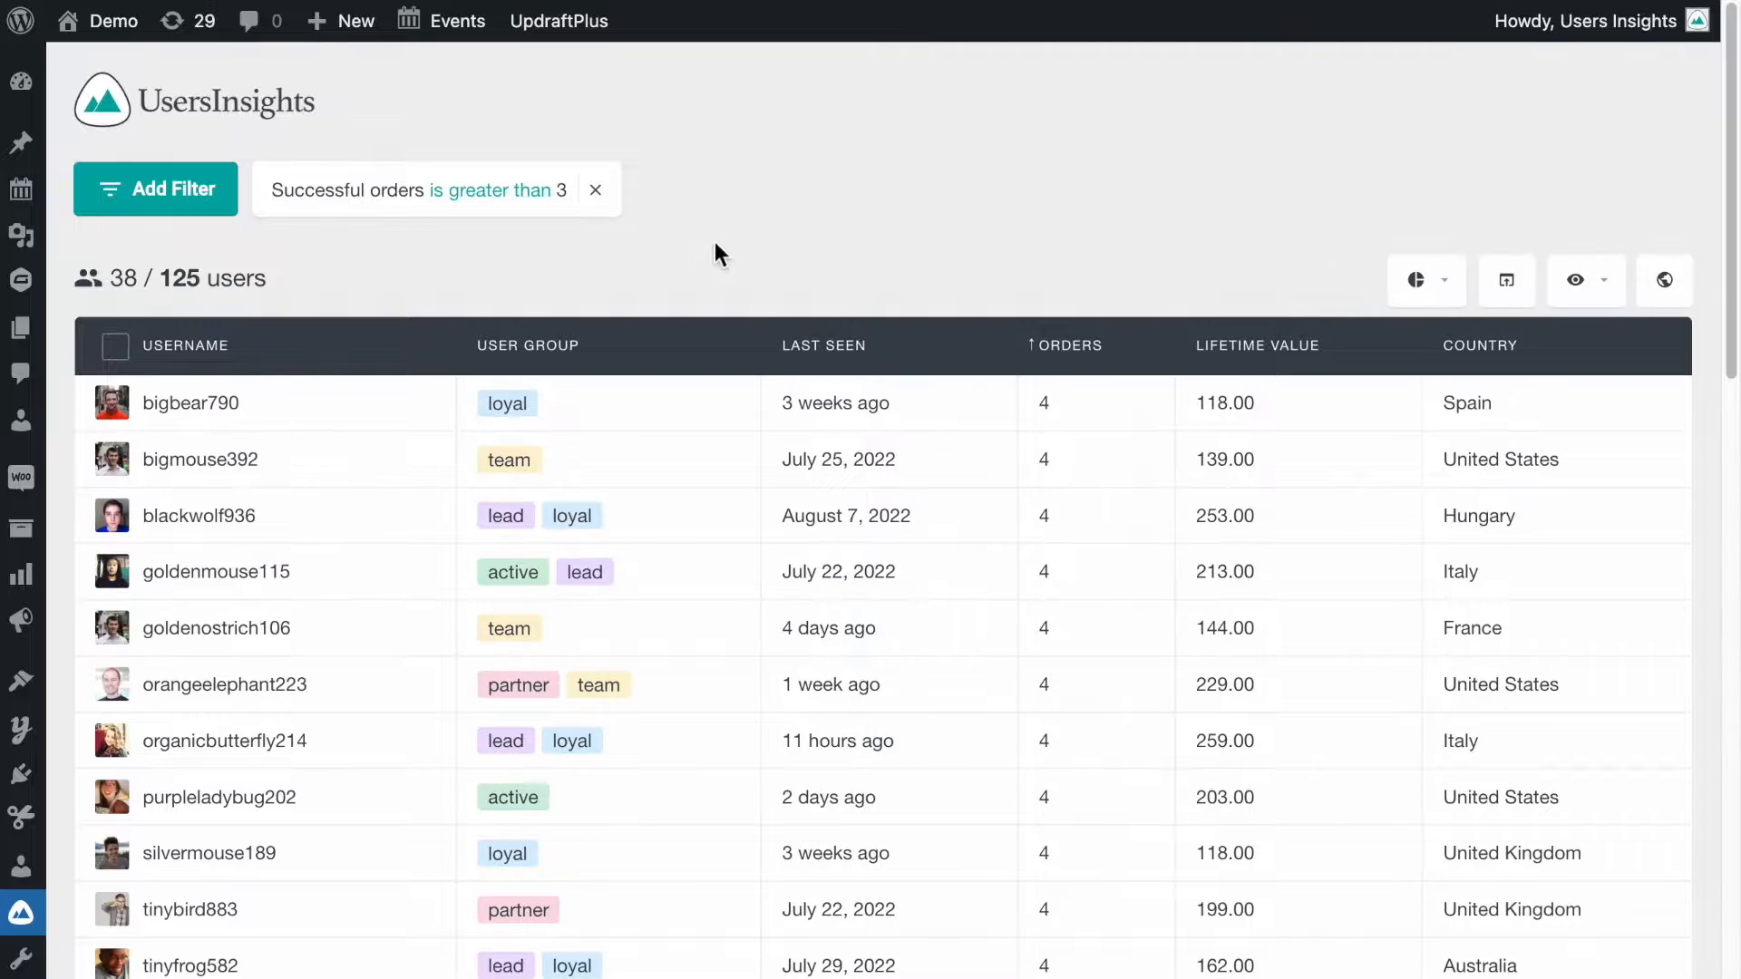
# Open the profile of the user from Italy last seen 11 hours ago, review the order activity, and return to the user list.
pyautogui.scroll(-1, 628, 270)
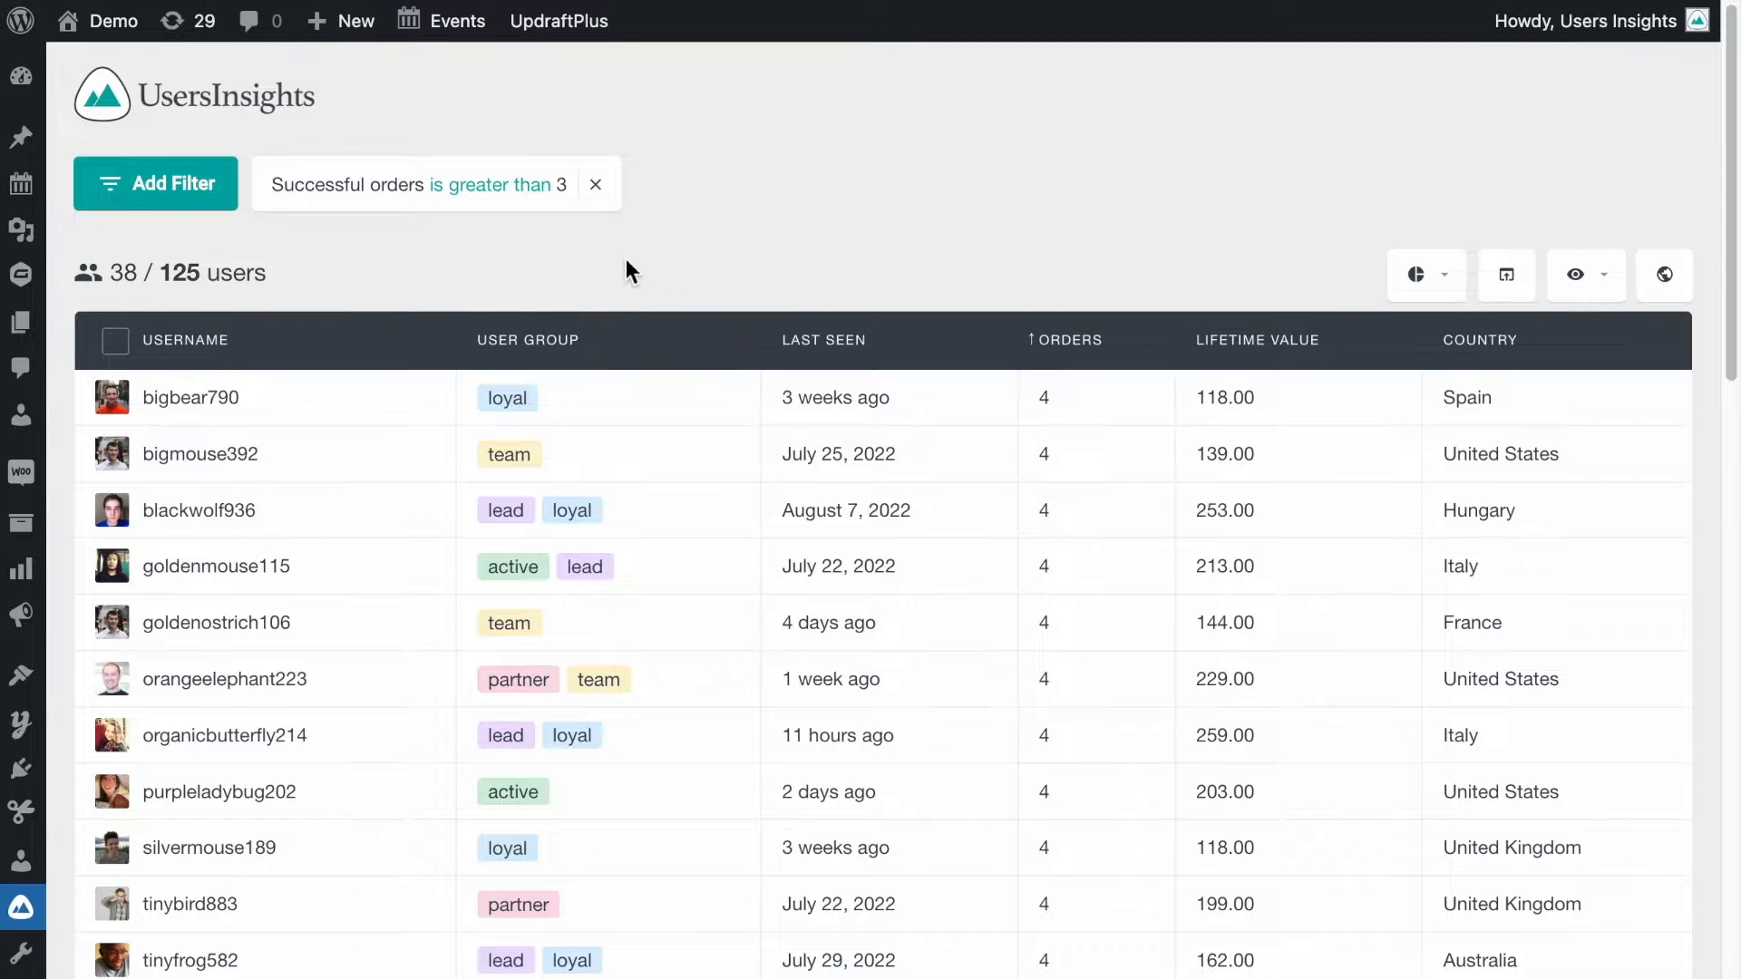
pyautogui.click(234, 744)
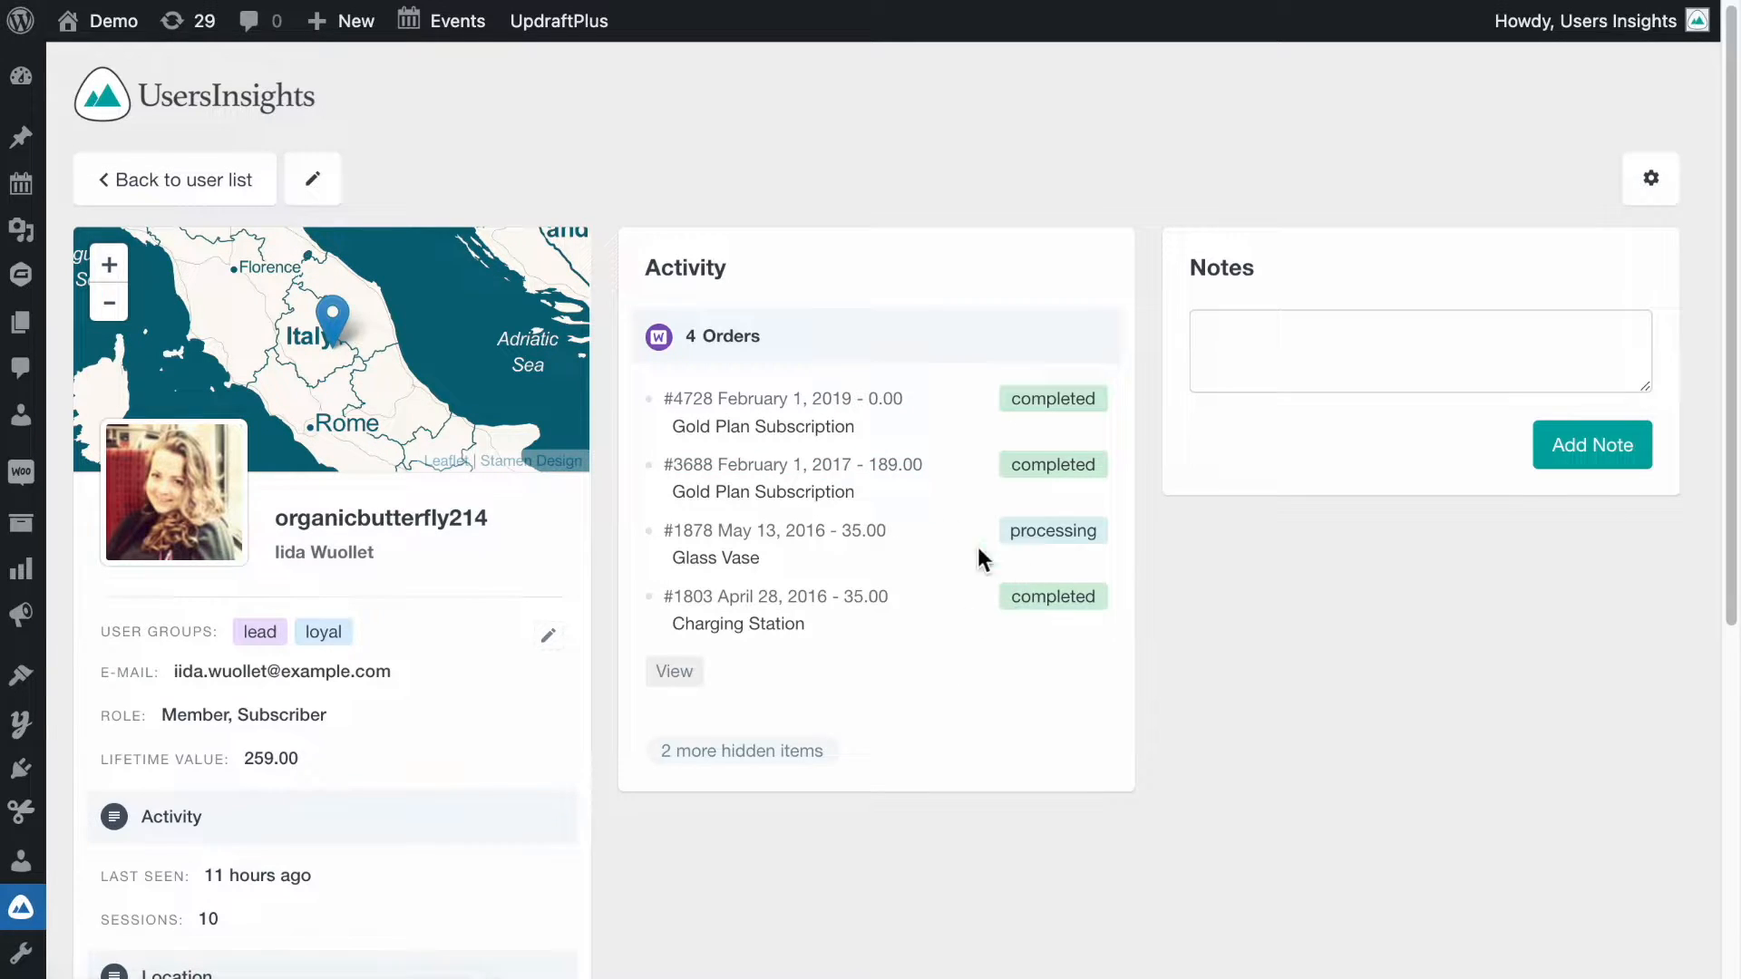
pyautogui.click(243, 207)
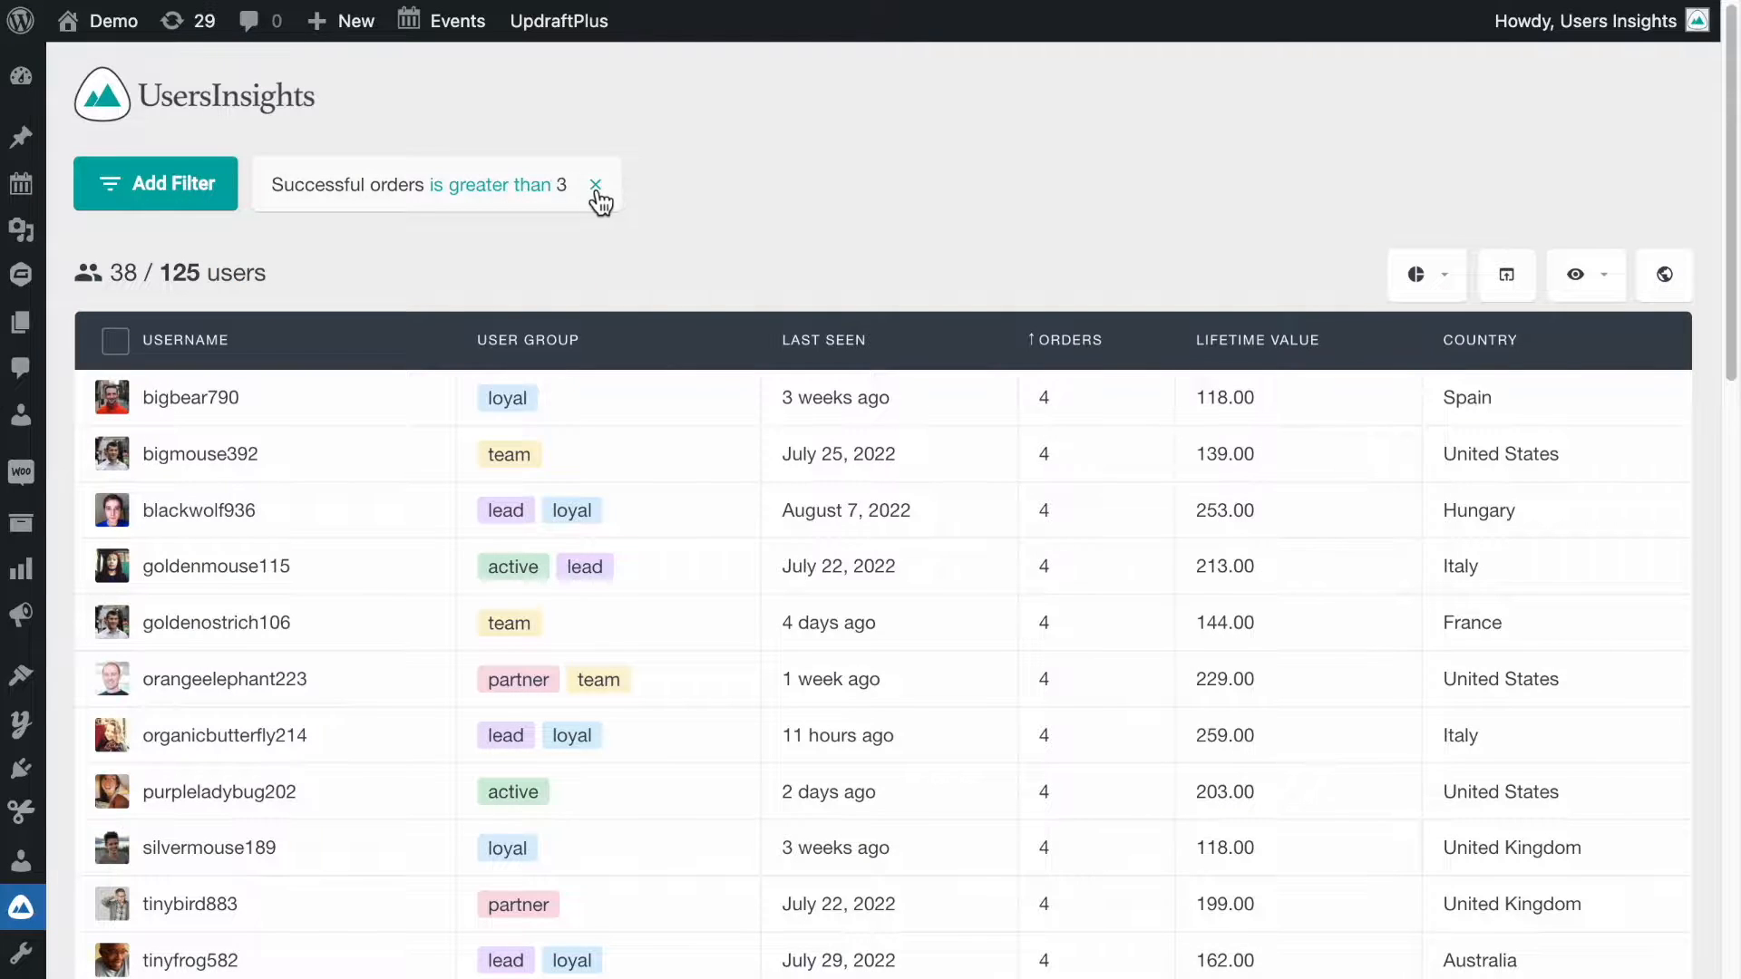
# Clear the Successful orders filter and show the First order column in the user table.
pyautogui.click(591, 186)
pyautogui.click(1576, 274)
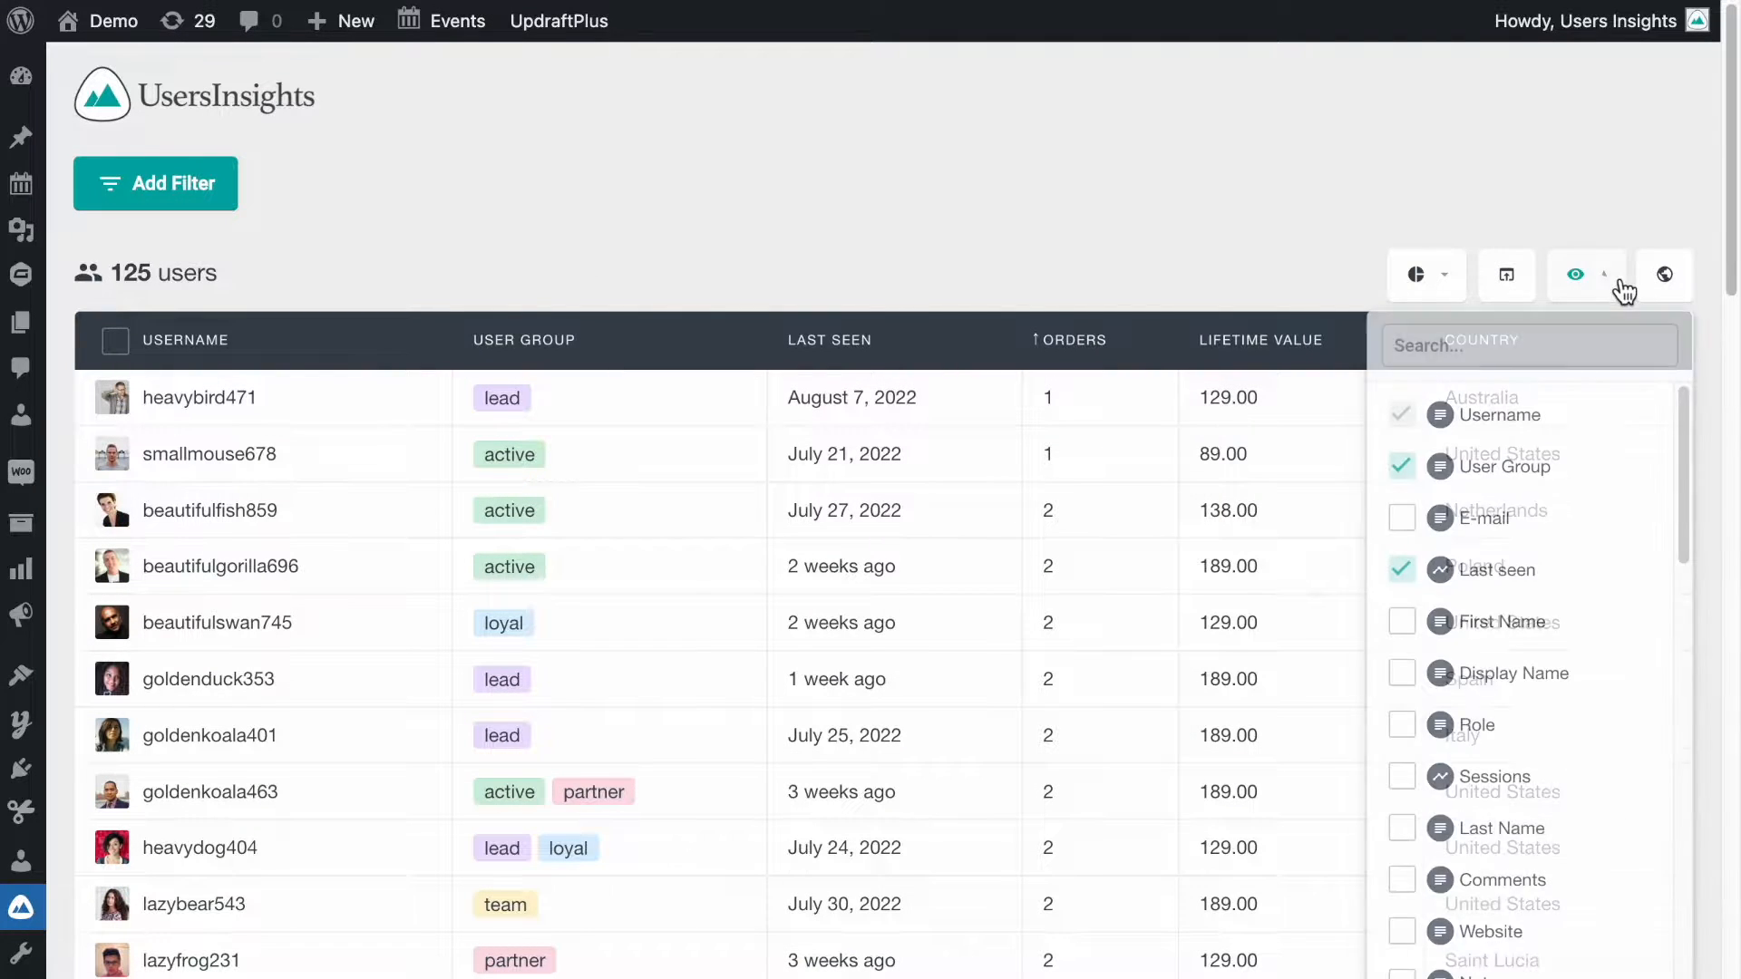
pyautogui.click(1543, 346)
pyautogui.write('first')
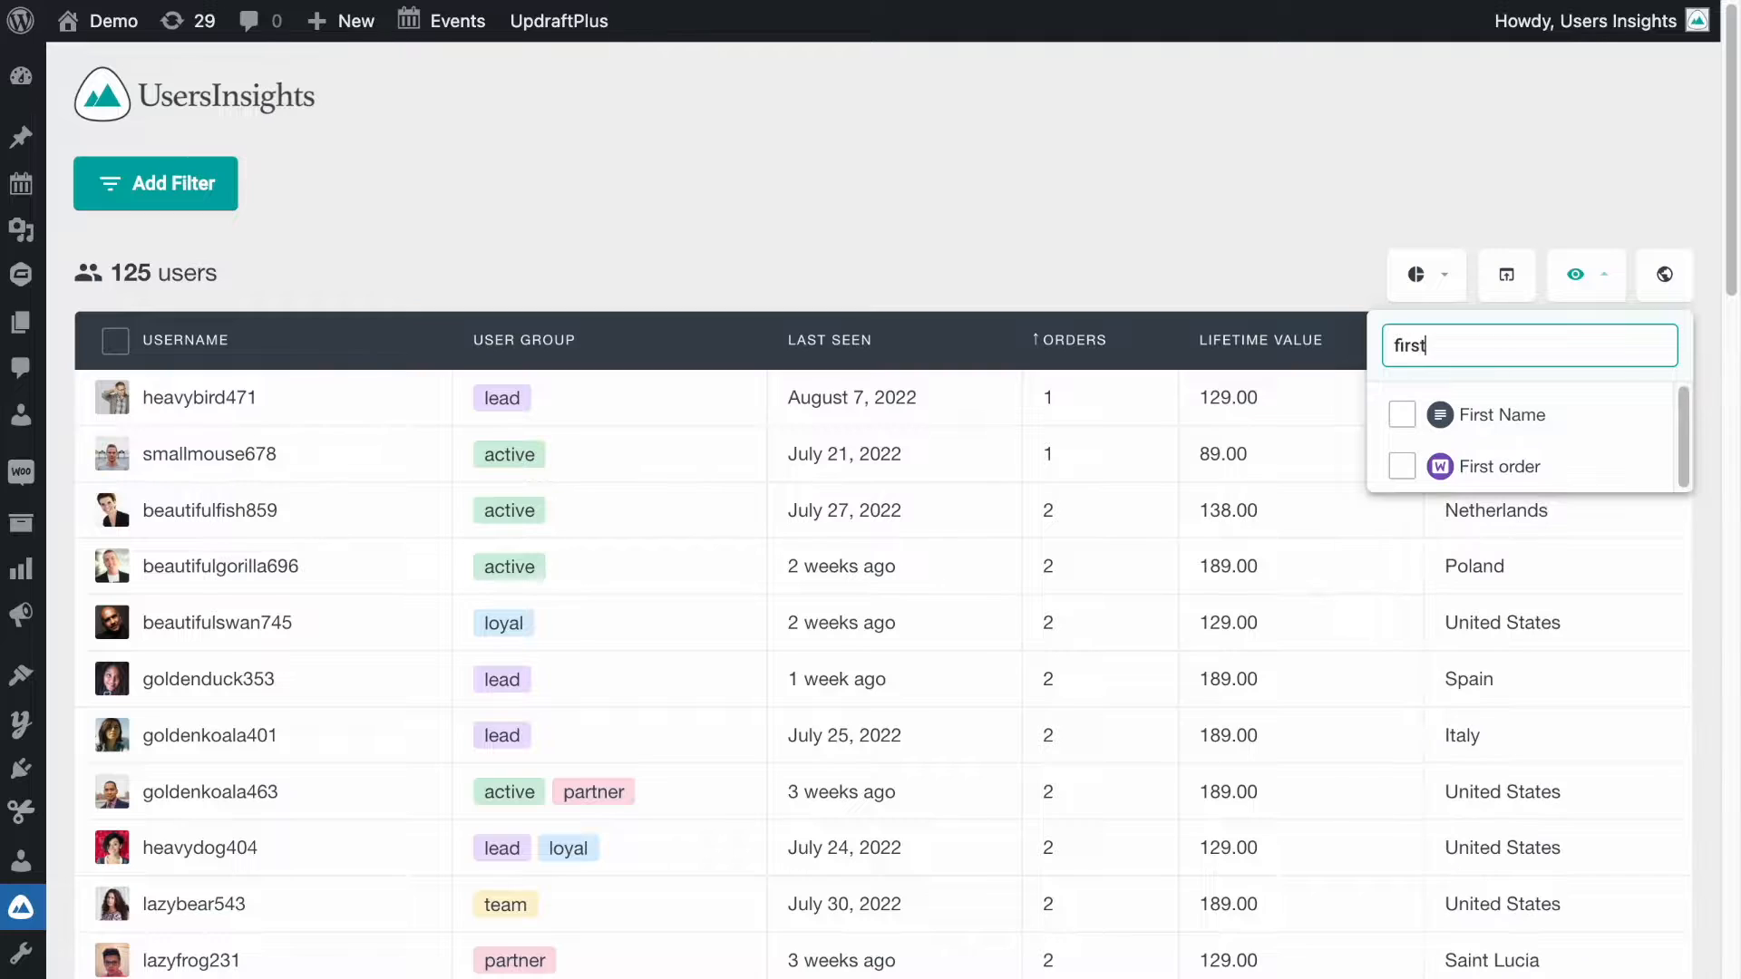
pyautogui.click(1403, 466)
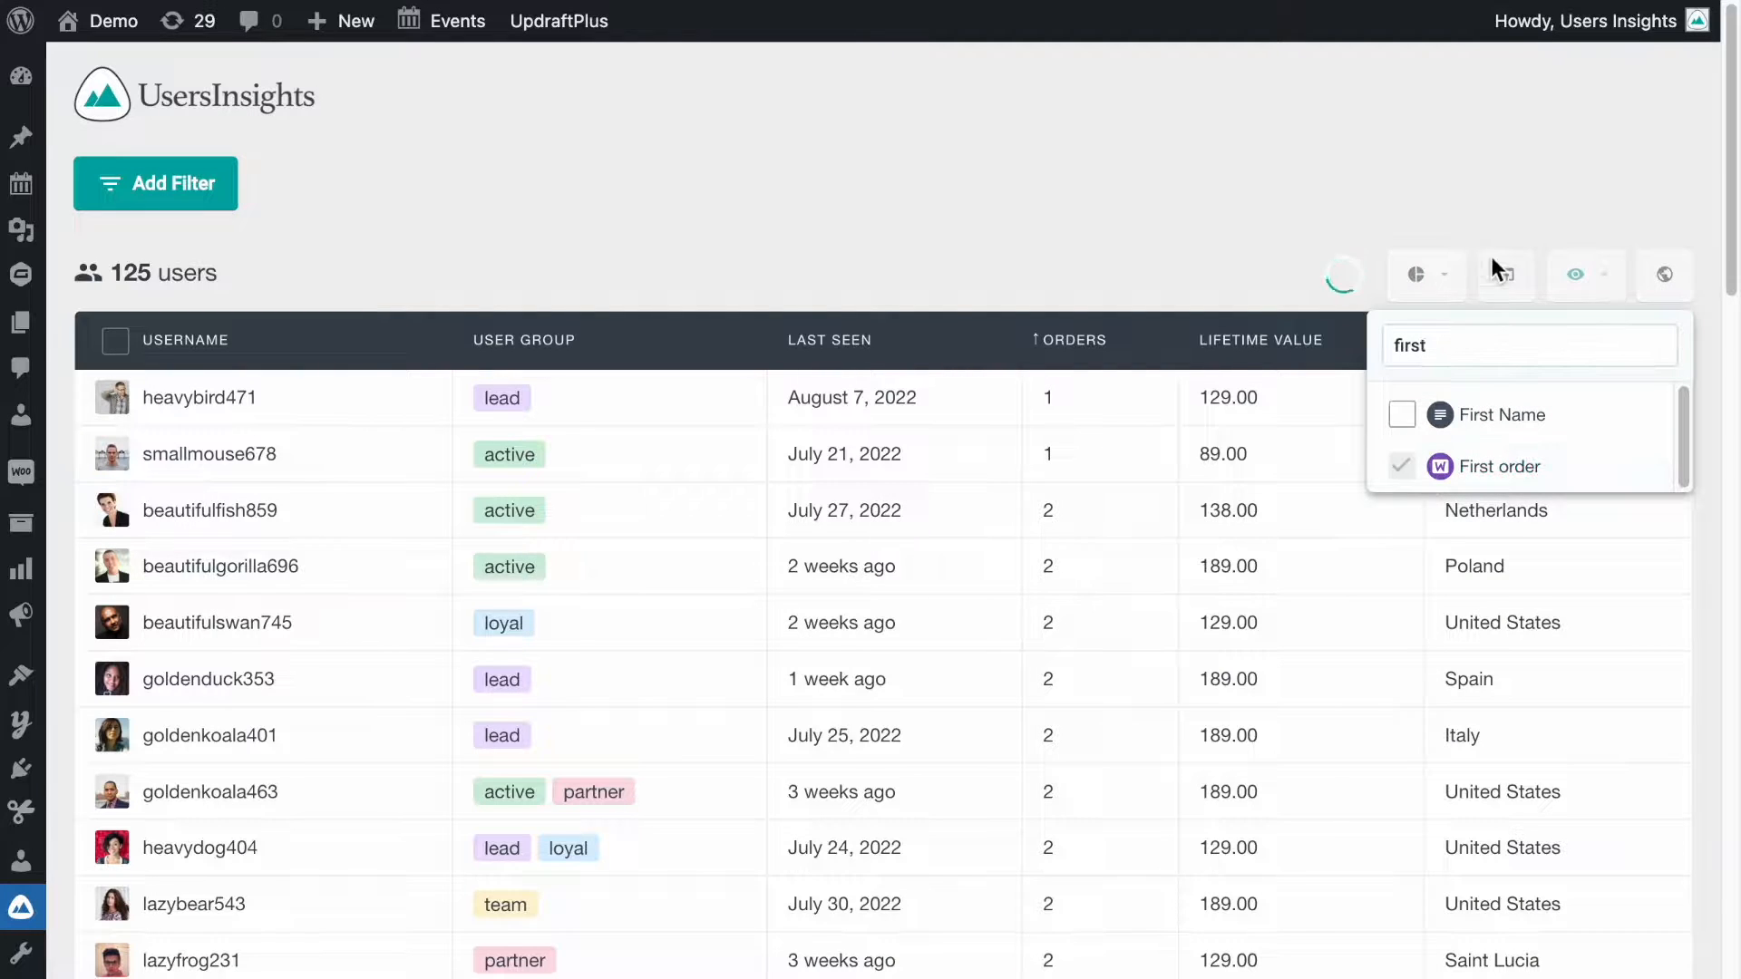
pyautogui.click(1576, 273)
# Filter the user list to users whose First order is before Jan 1, 2017.
pyautogui.click(195, 198)
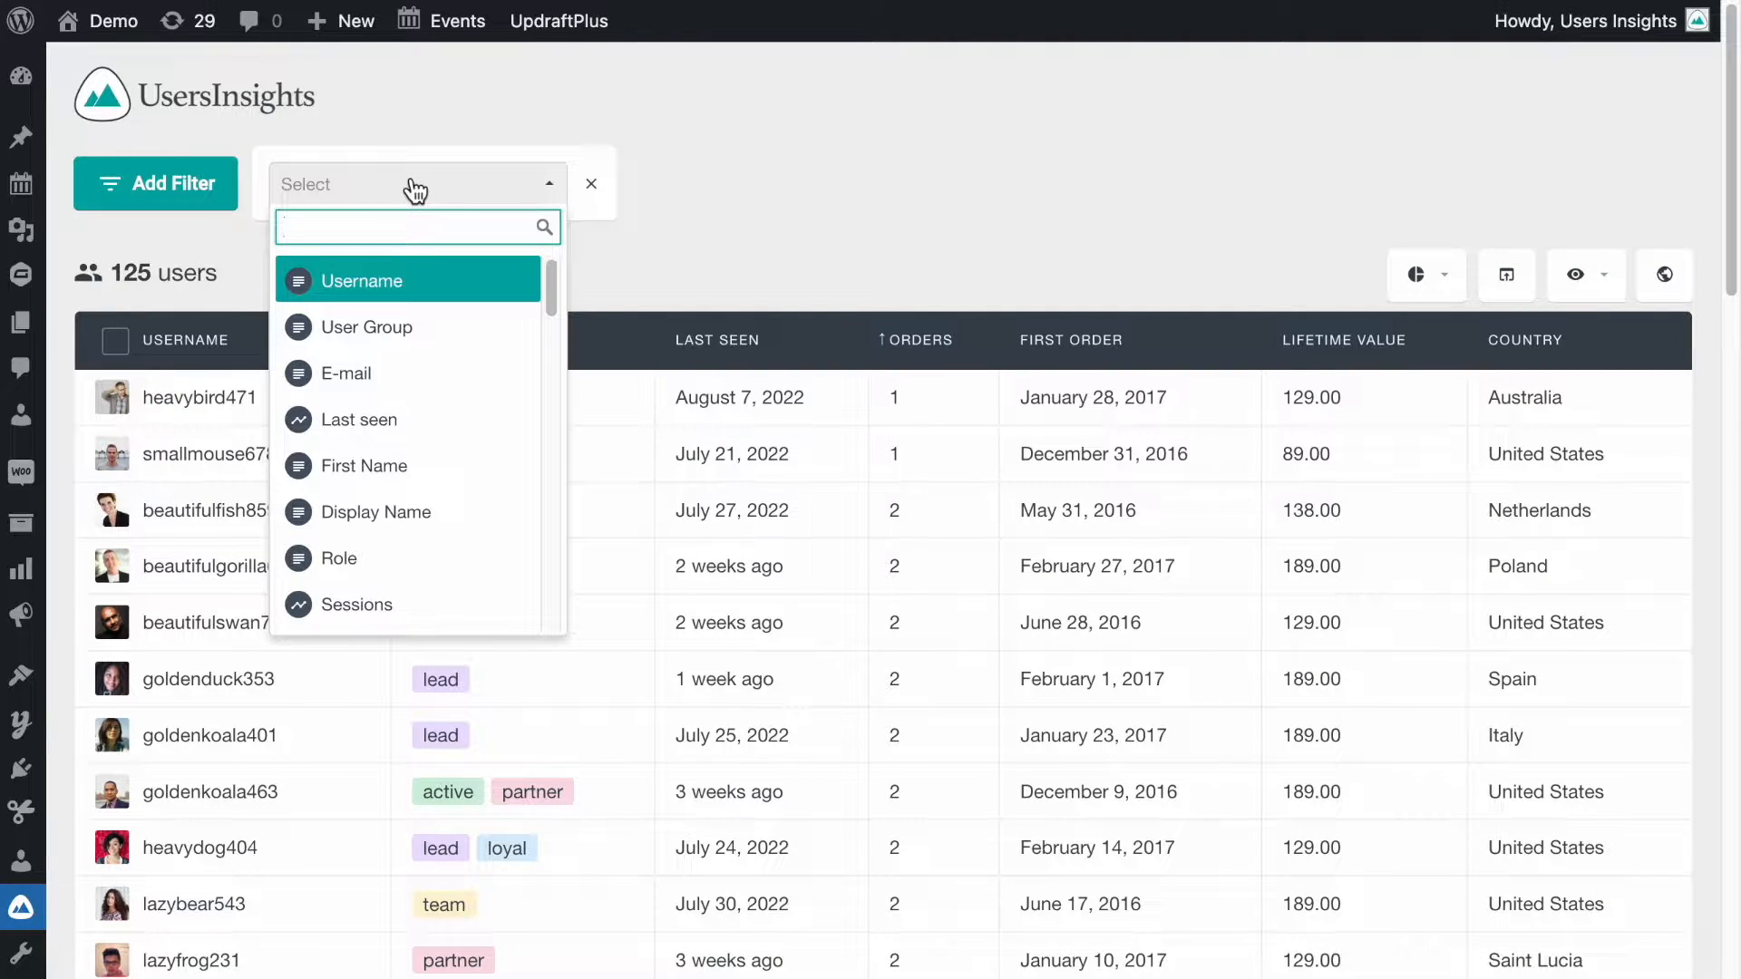
pyautogui.write('first')
pyautogui.click(379, 322)
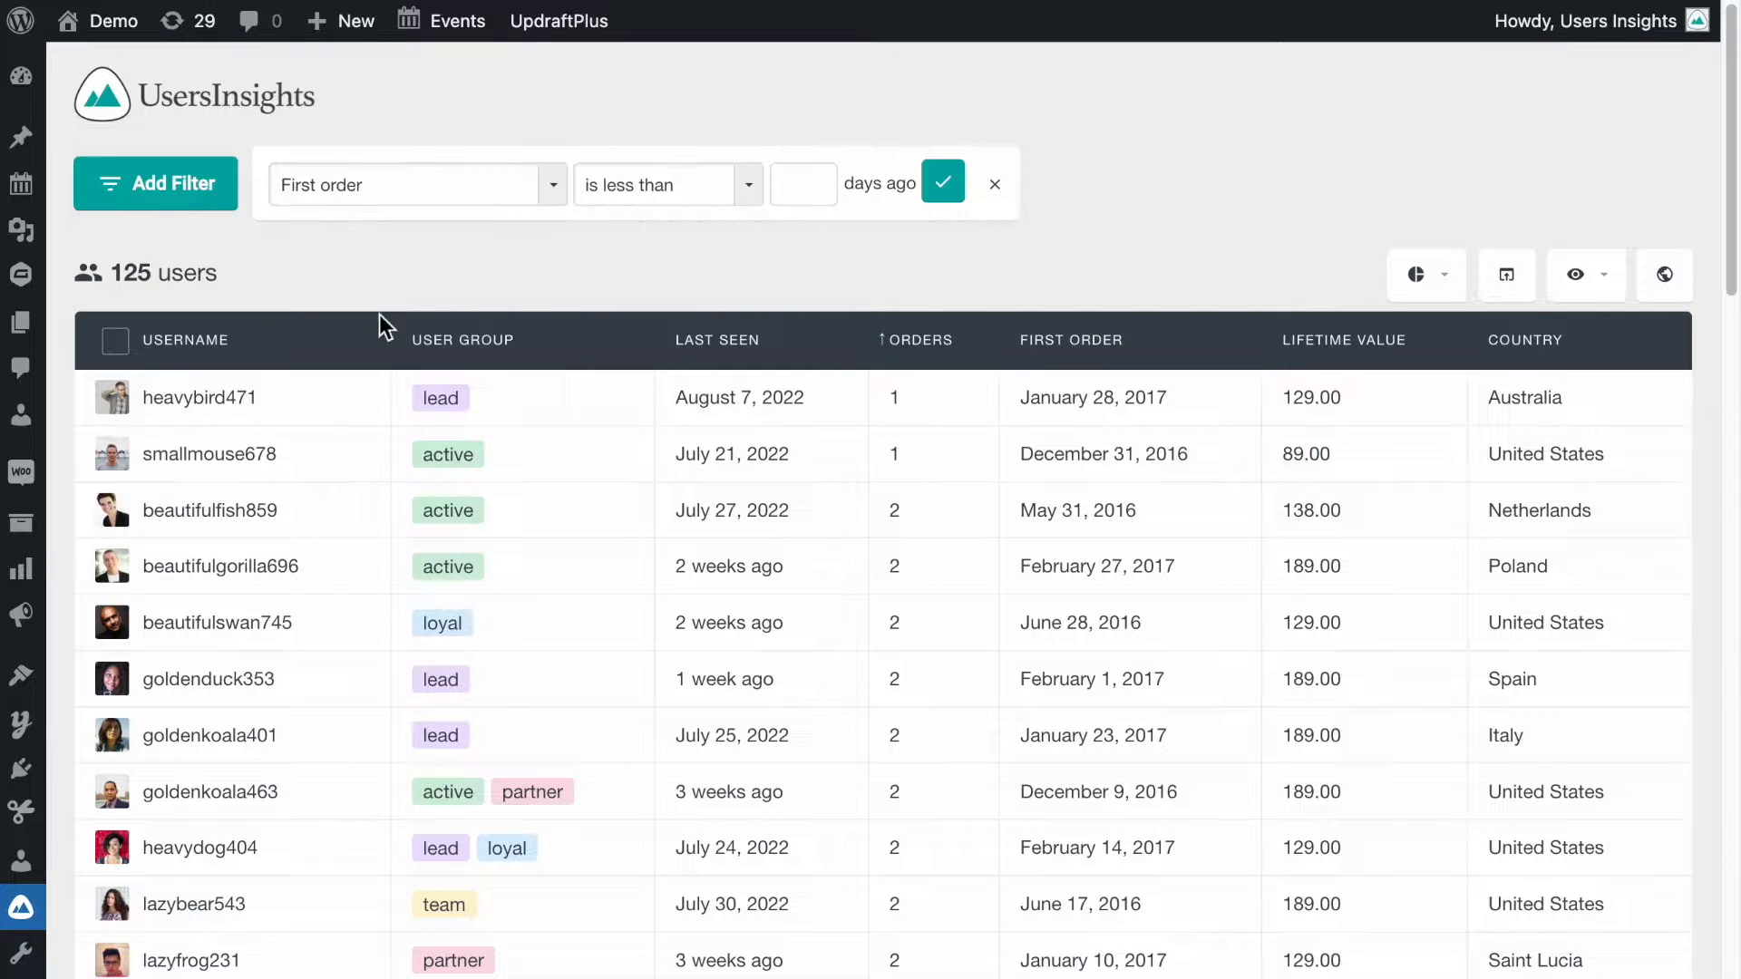
pyautogui.click(737, 198)
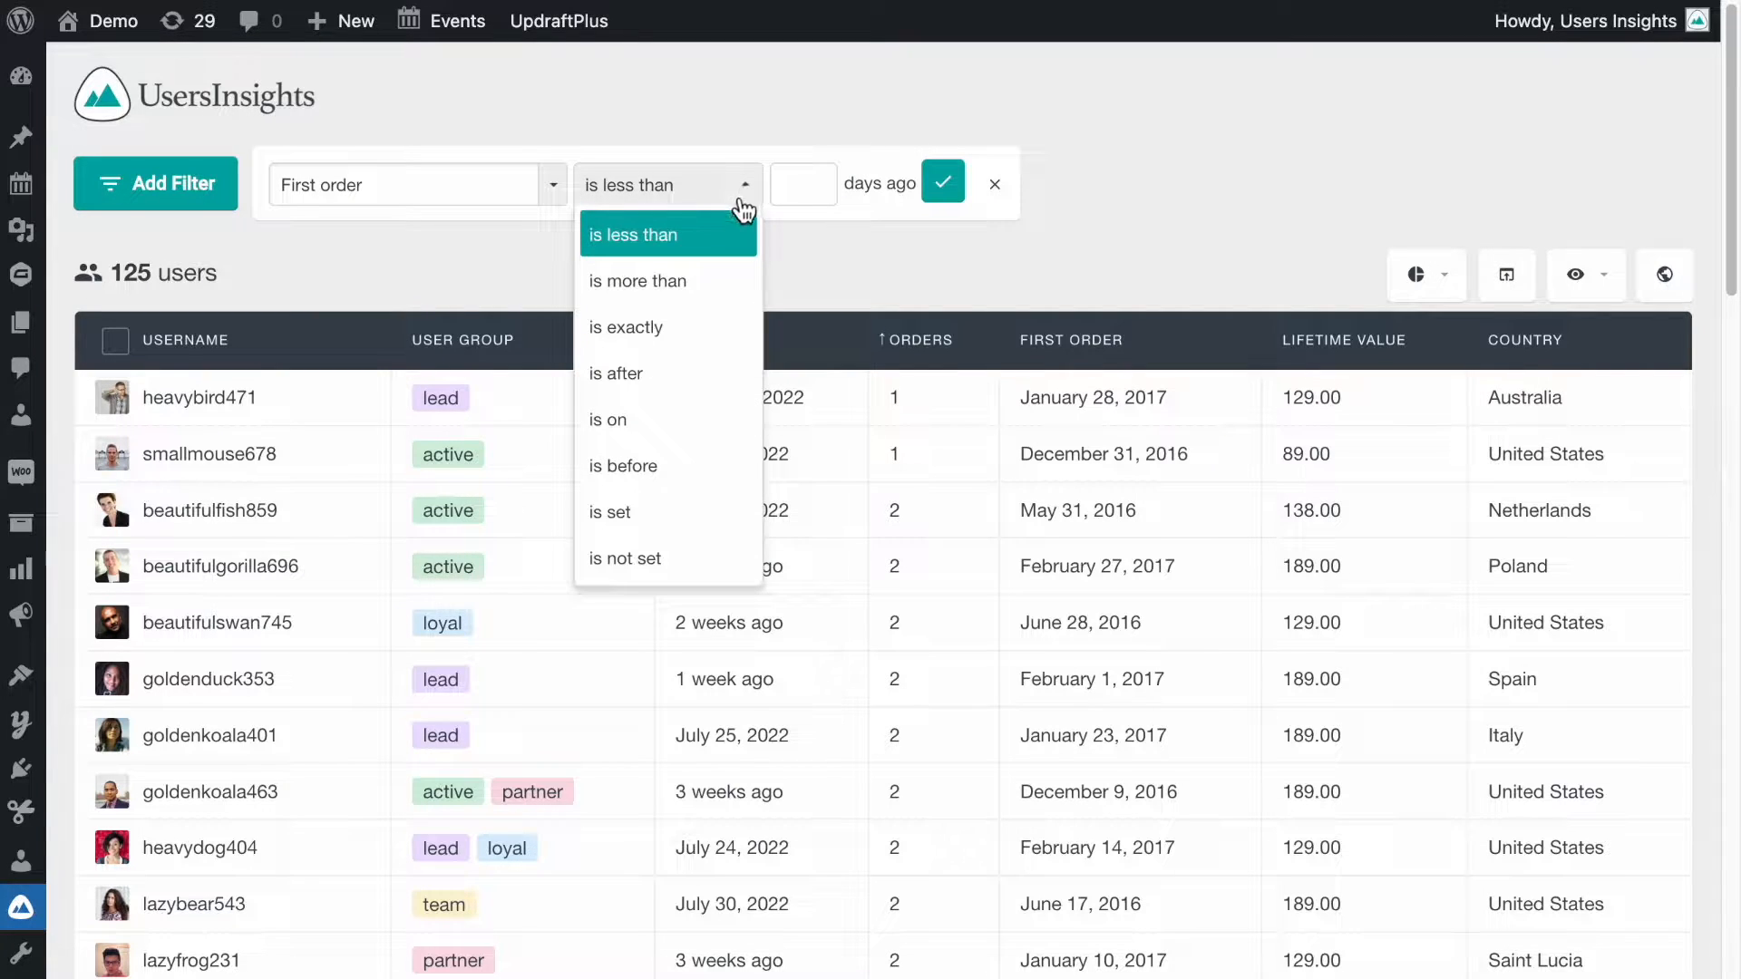
pyautogui.click(649, 466)
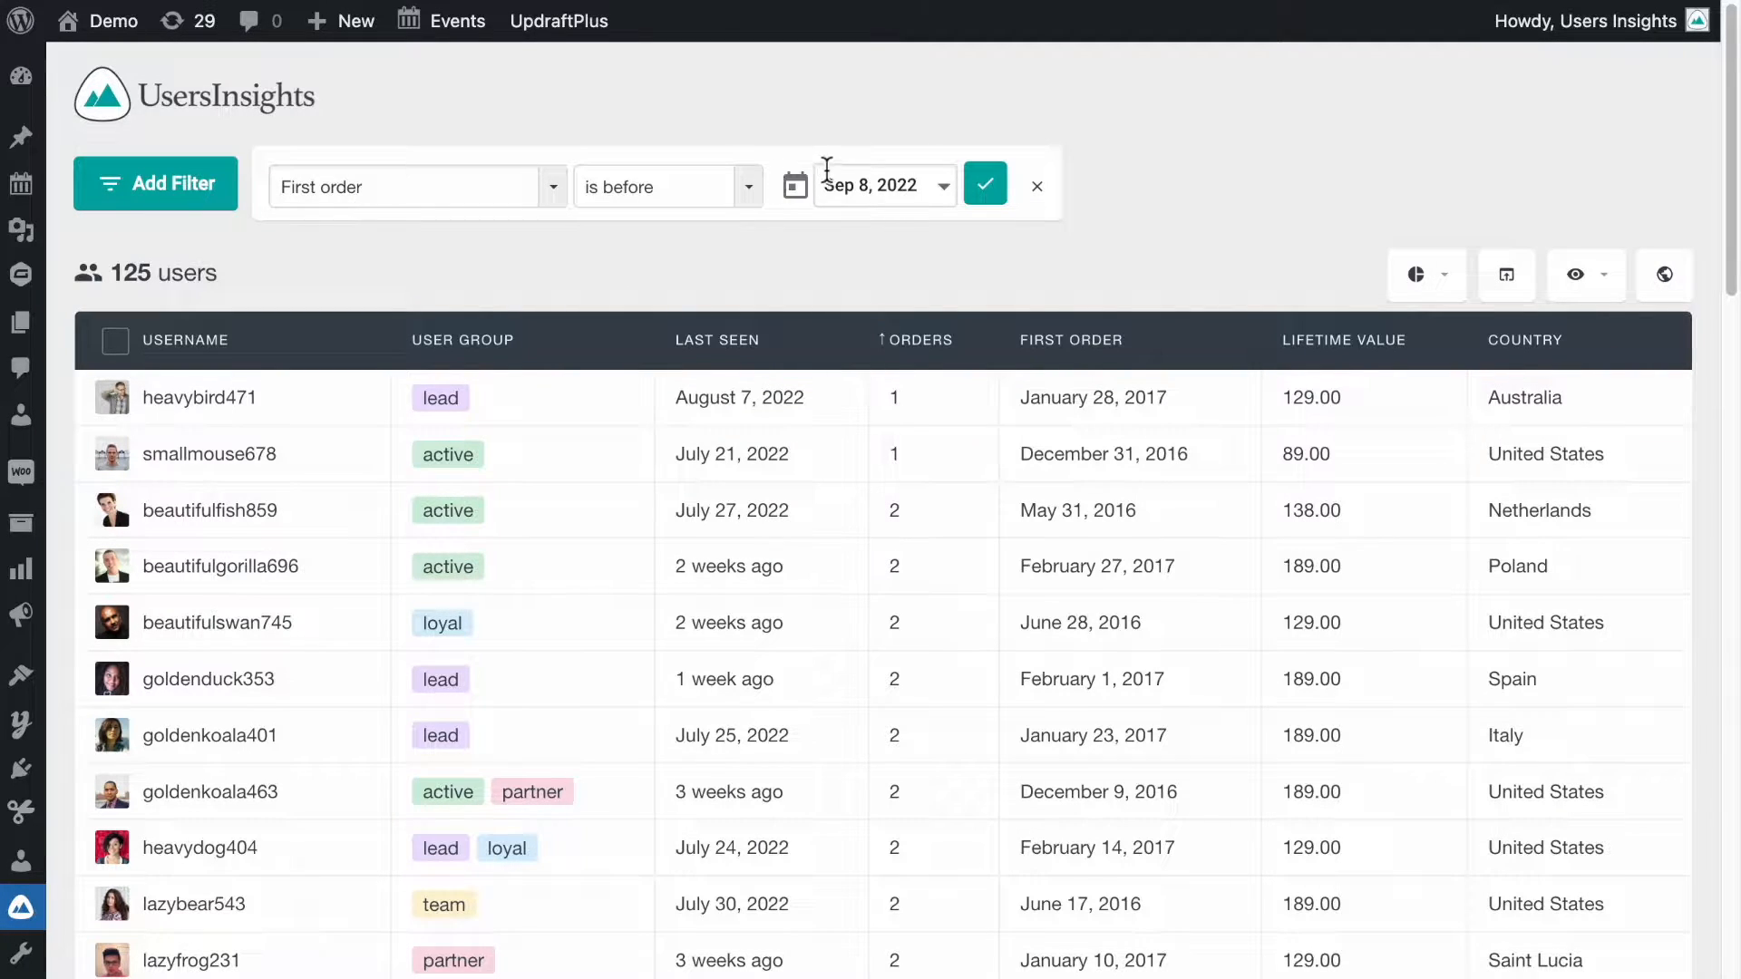
pyautogui.click(904, 189)
pyautogui.click(876, 301)
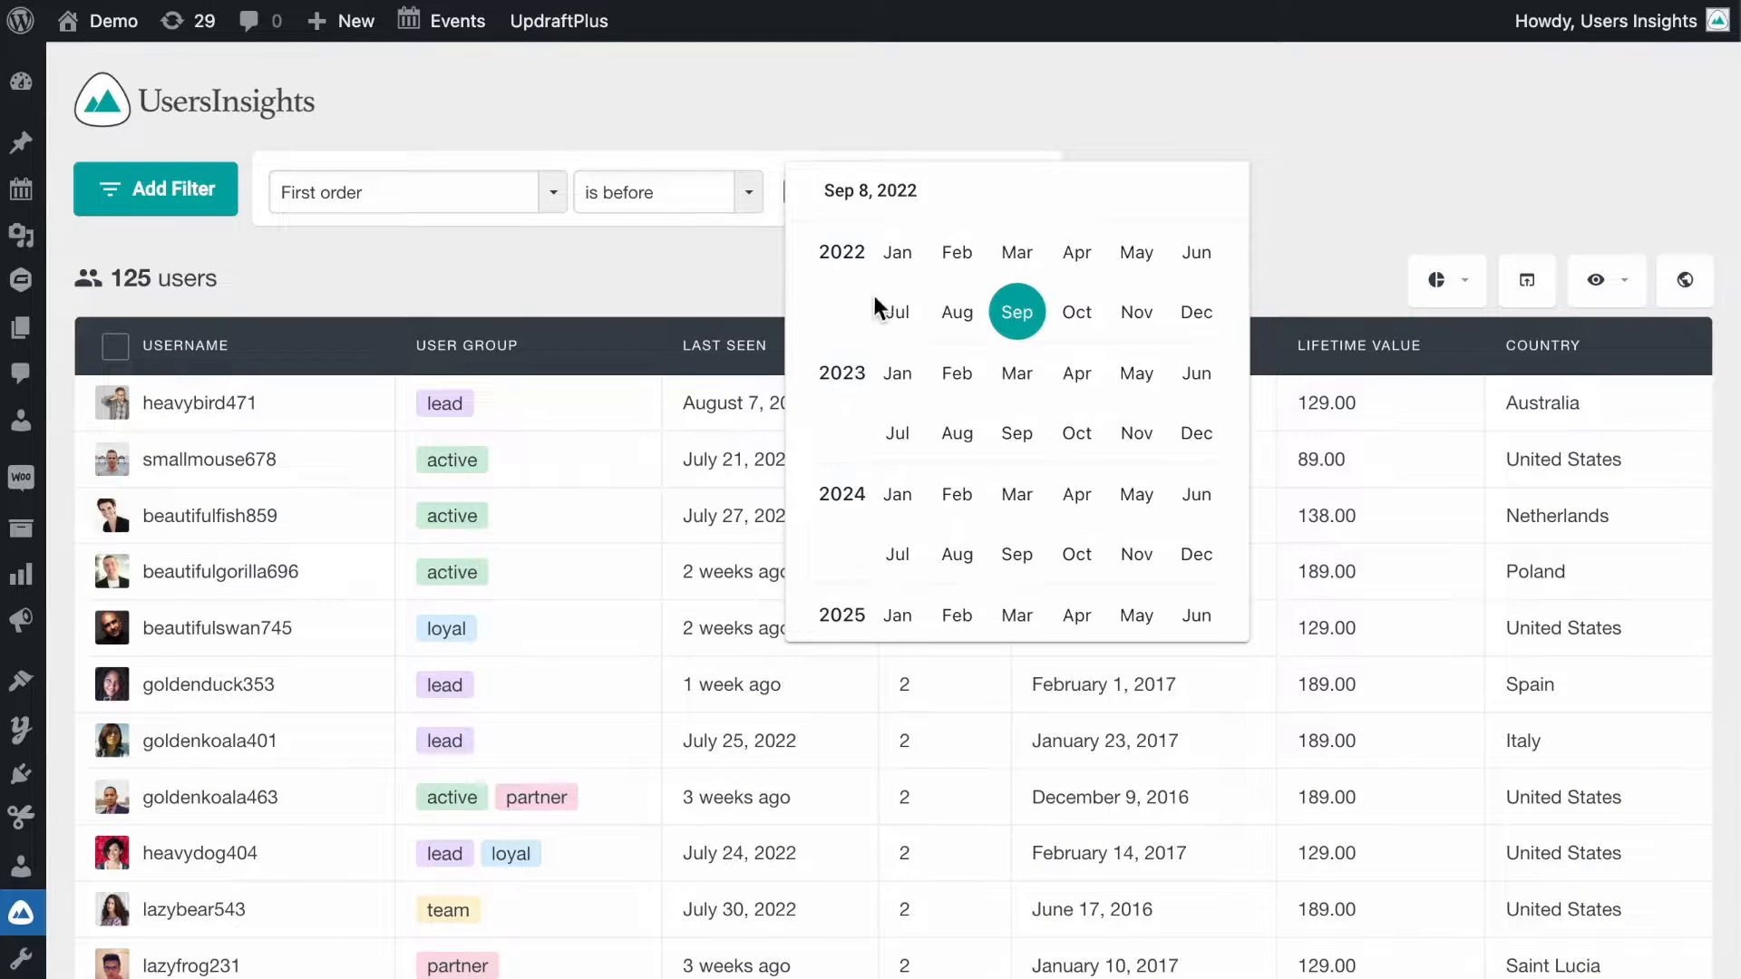
pyautogui.scroll(5, 906, 396)
pyautogui.click(907, 313)
pyautogui.click(853, 358)
pyautogui.click(985, 186)
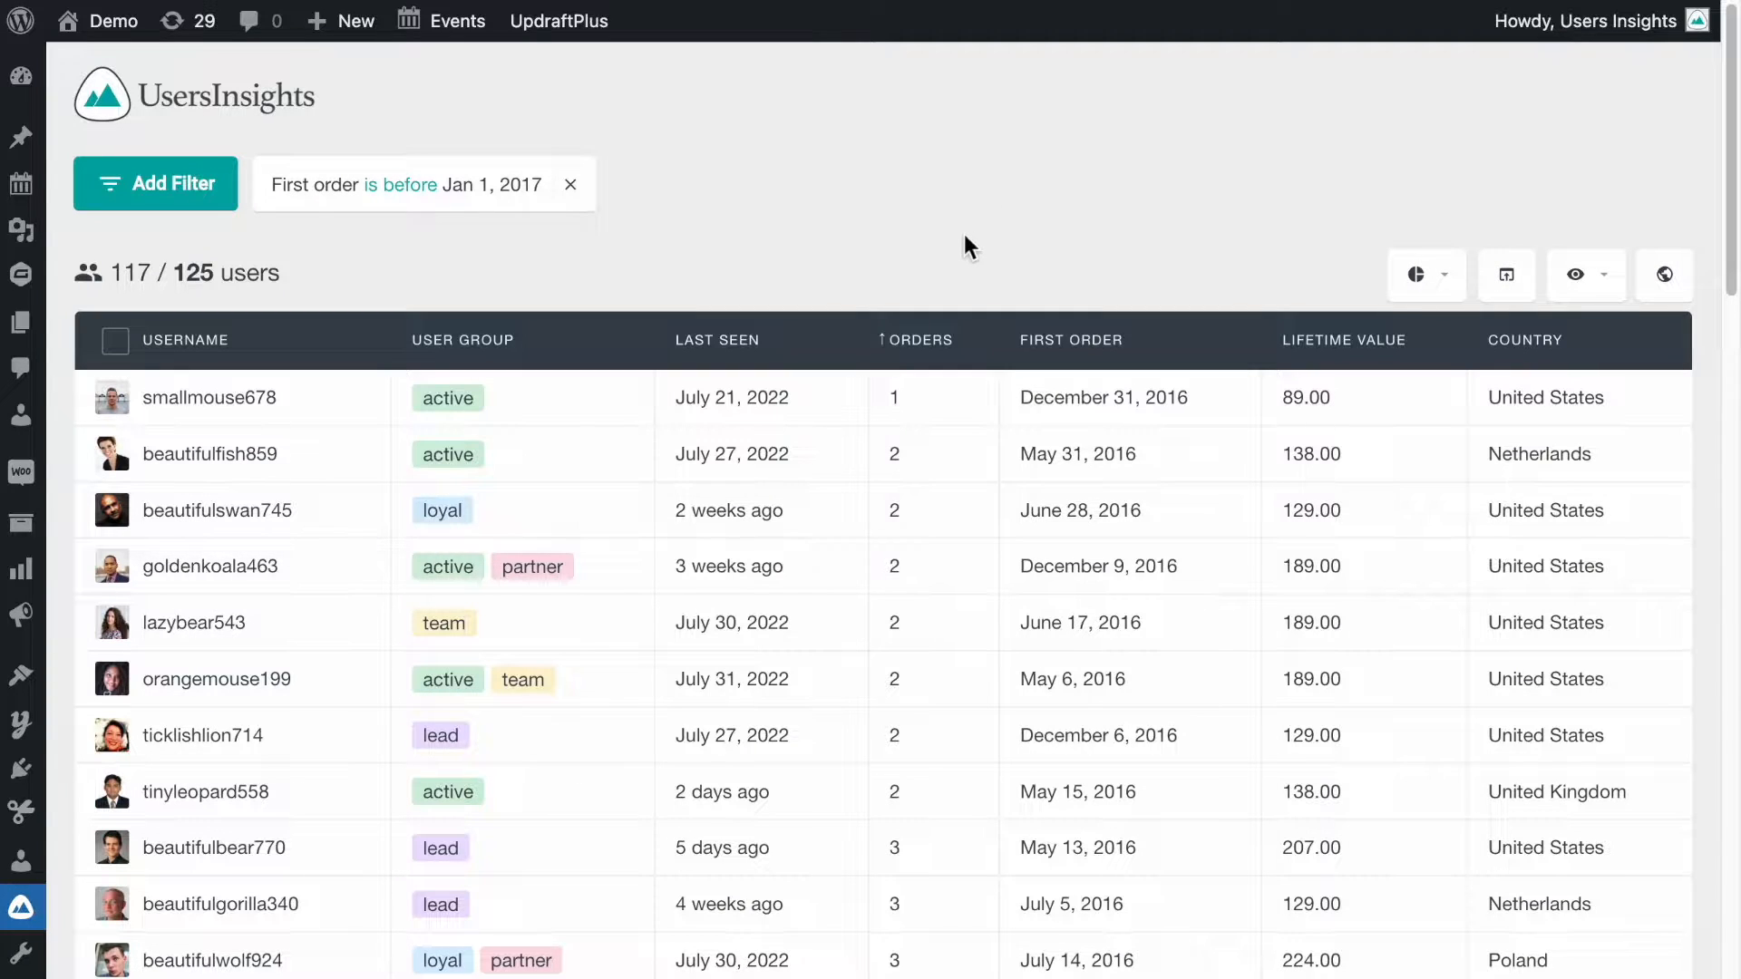
# Replace the First order filter with one for Last order more than 180 days ago.
pyautogui.click(572, 187)
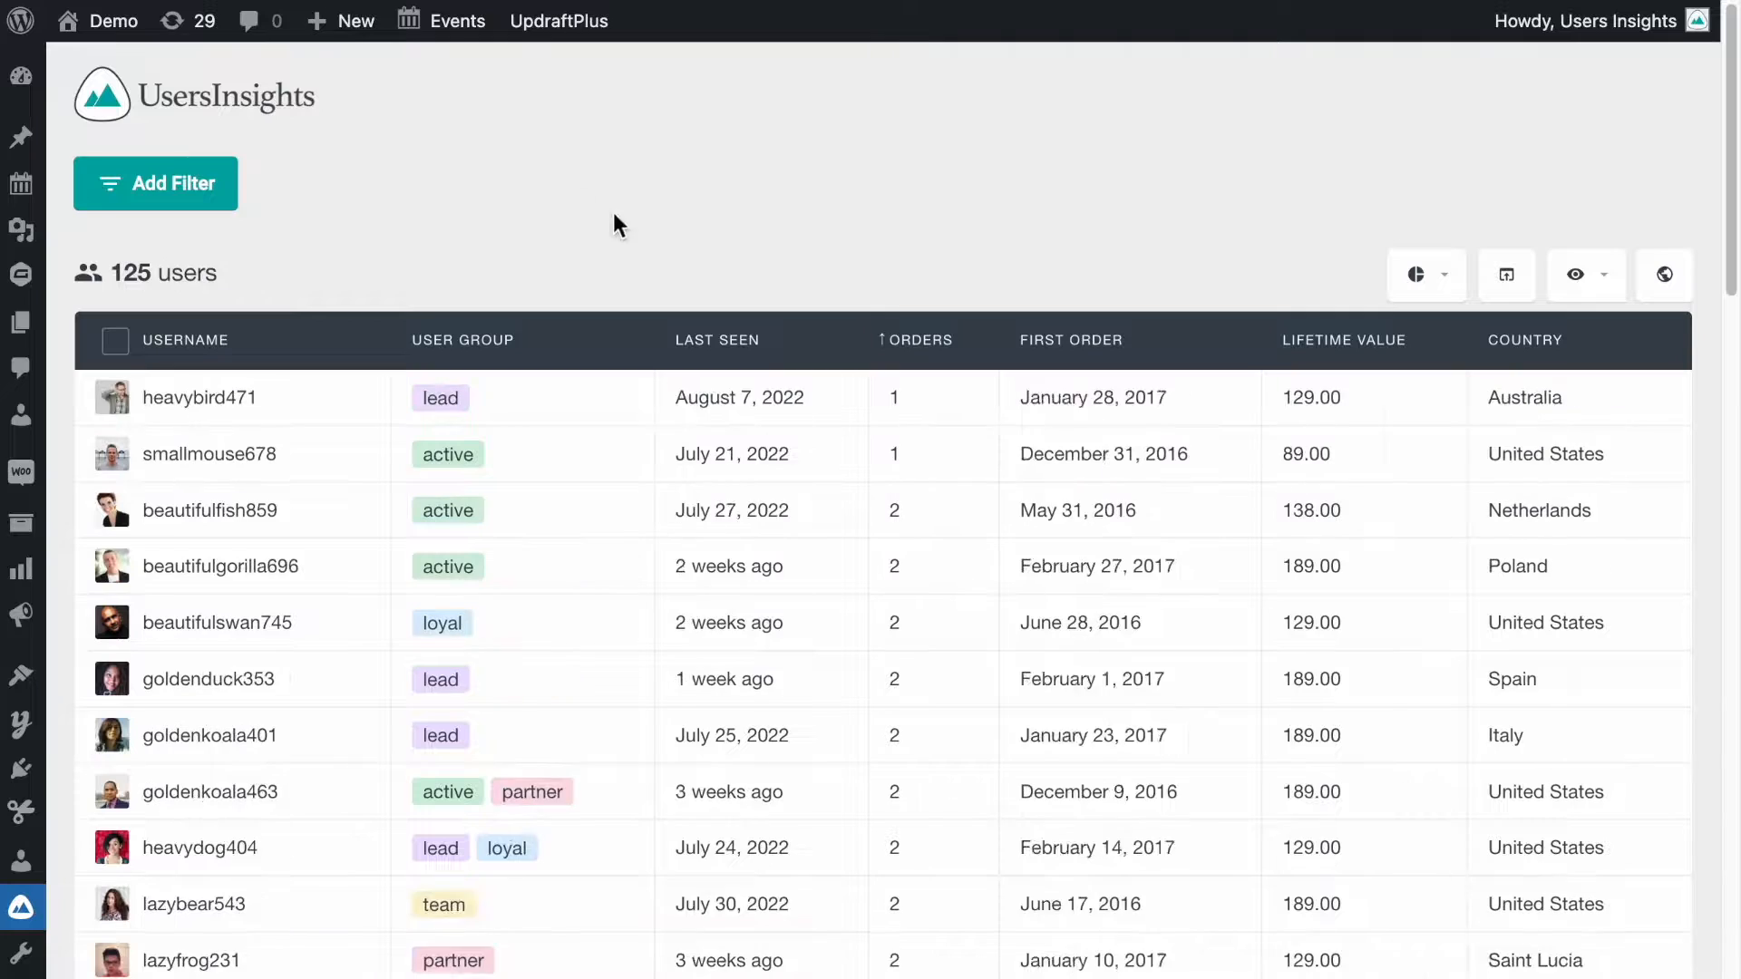
pyautogui.click(211, 204)
pyautogui.click(336, 199)
pyautogui.write('last')
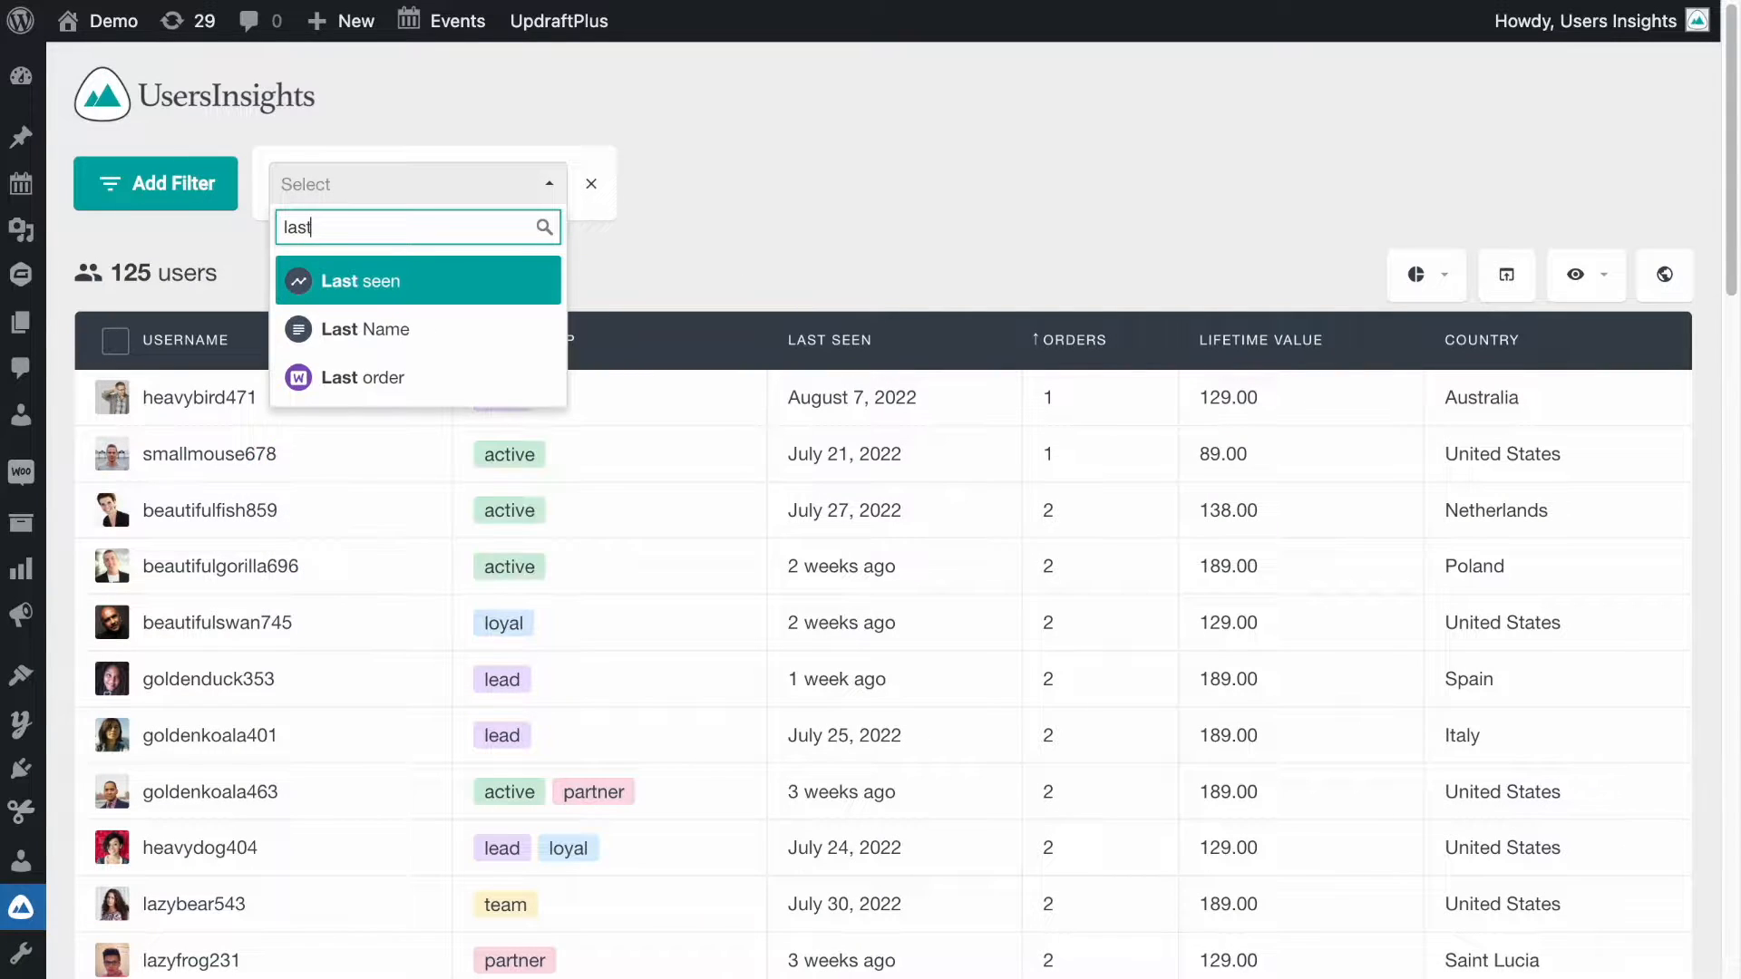
pyautogui.click(367, 378)
pyautogui.click(691, 195)
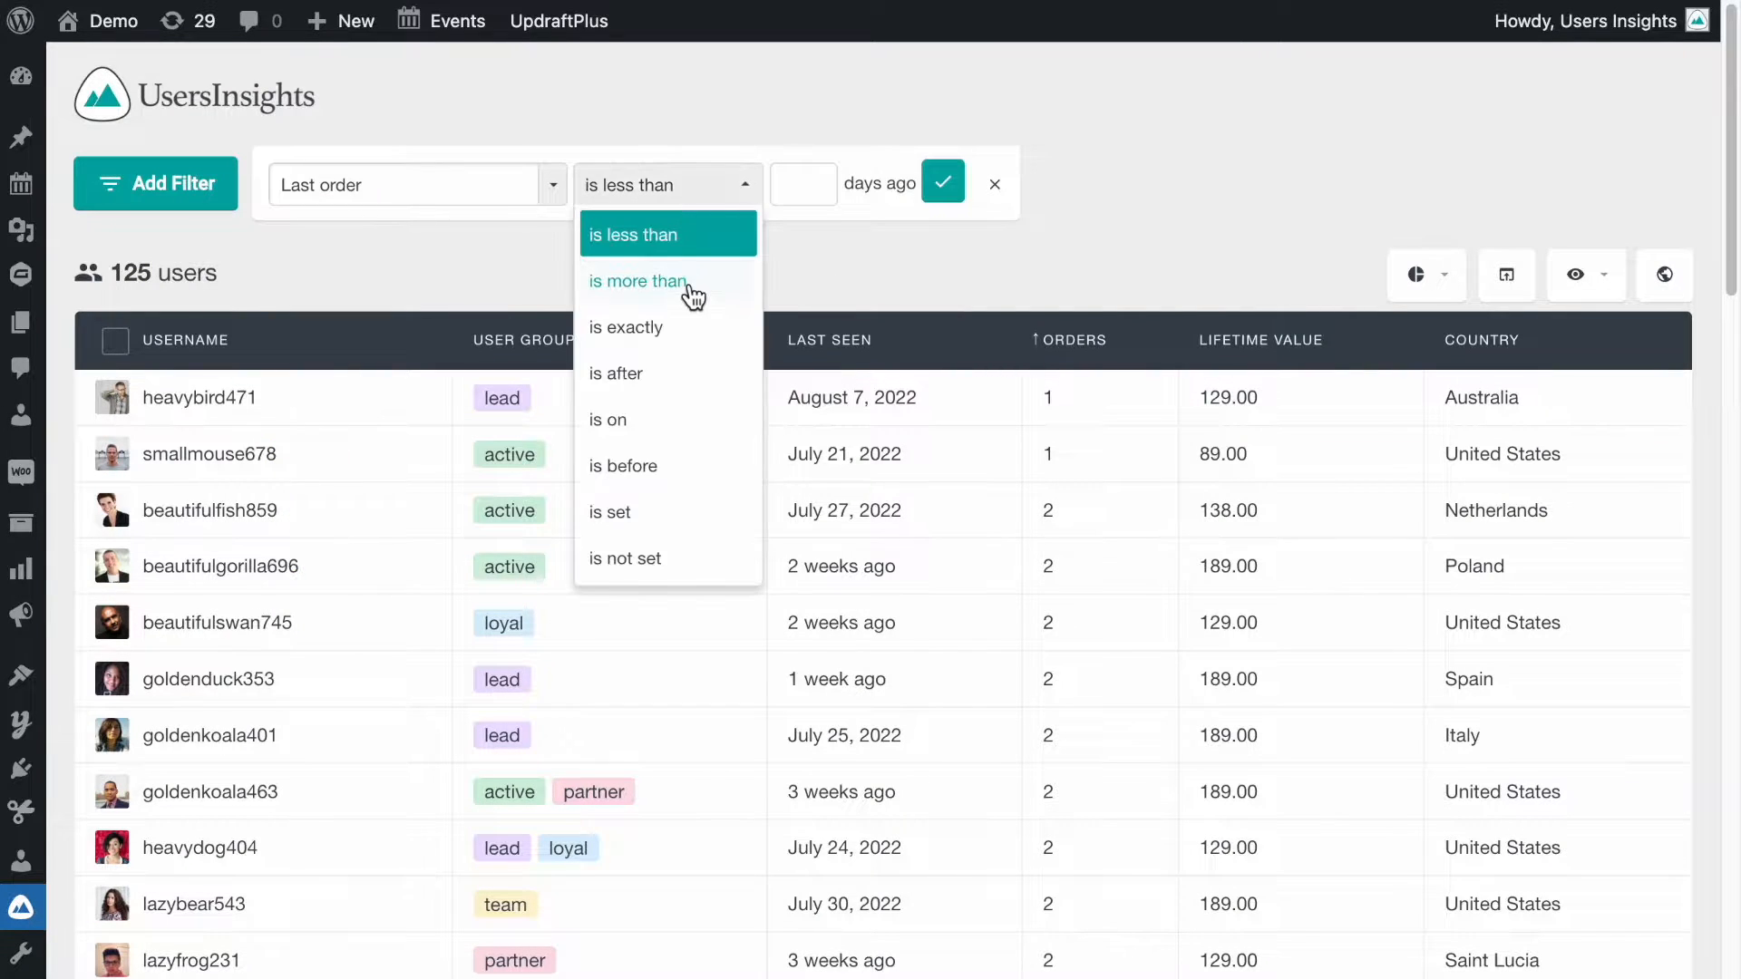
pyautogui.click(689, 289)
pyautogui.click(796, 187)
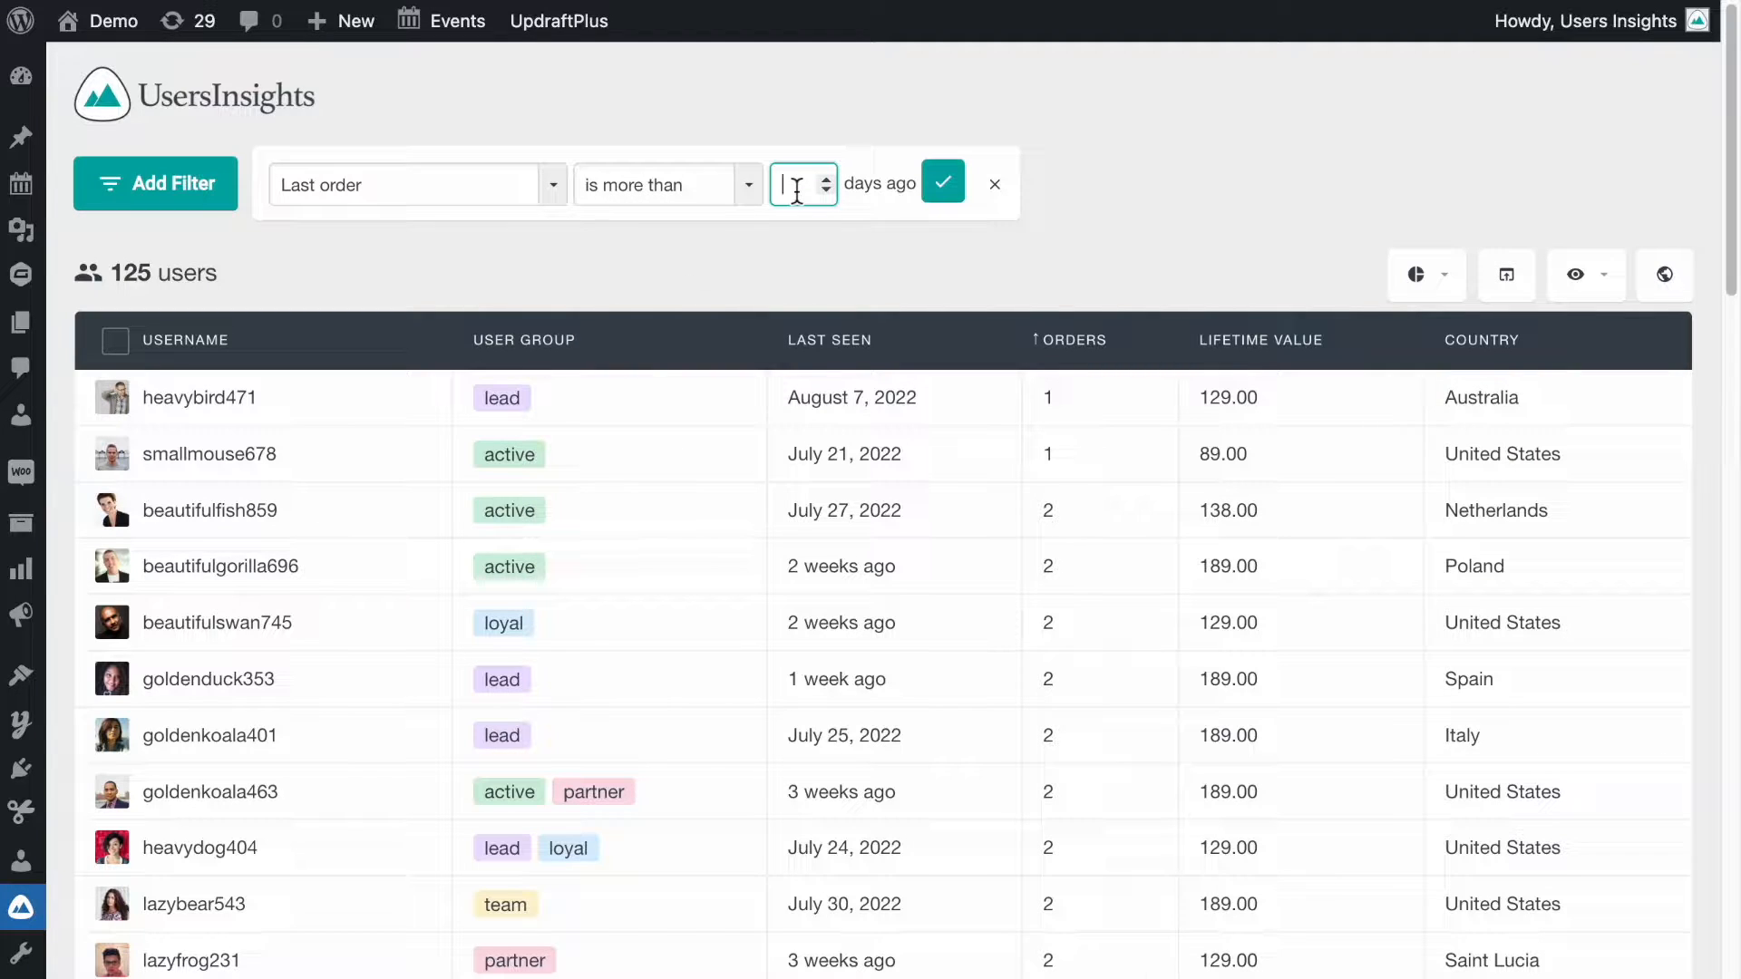
pyautogui.click(943, 184)
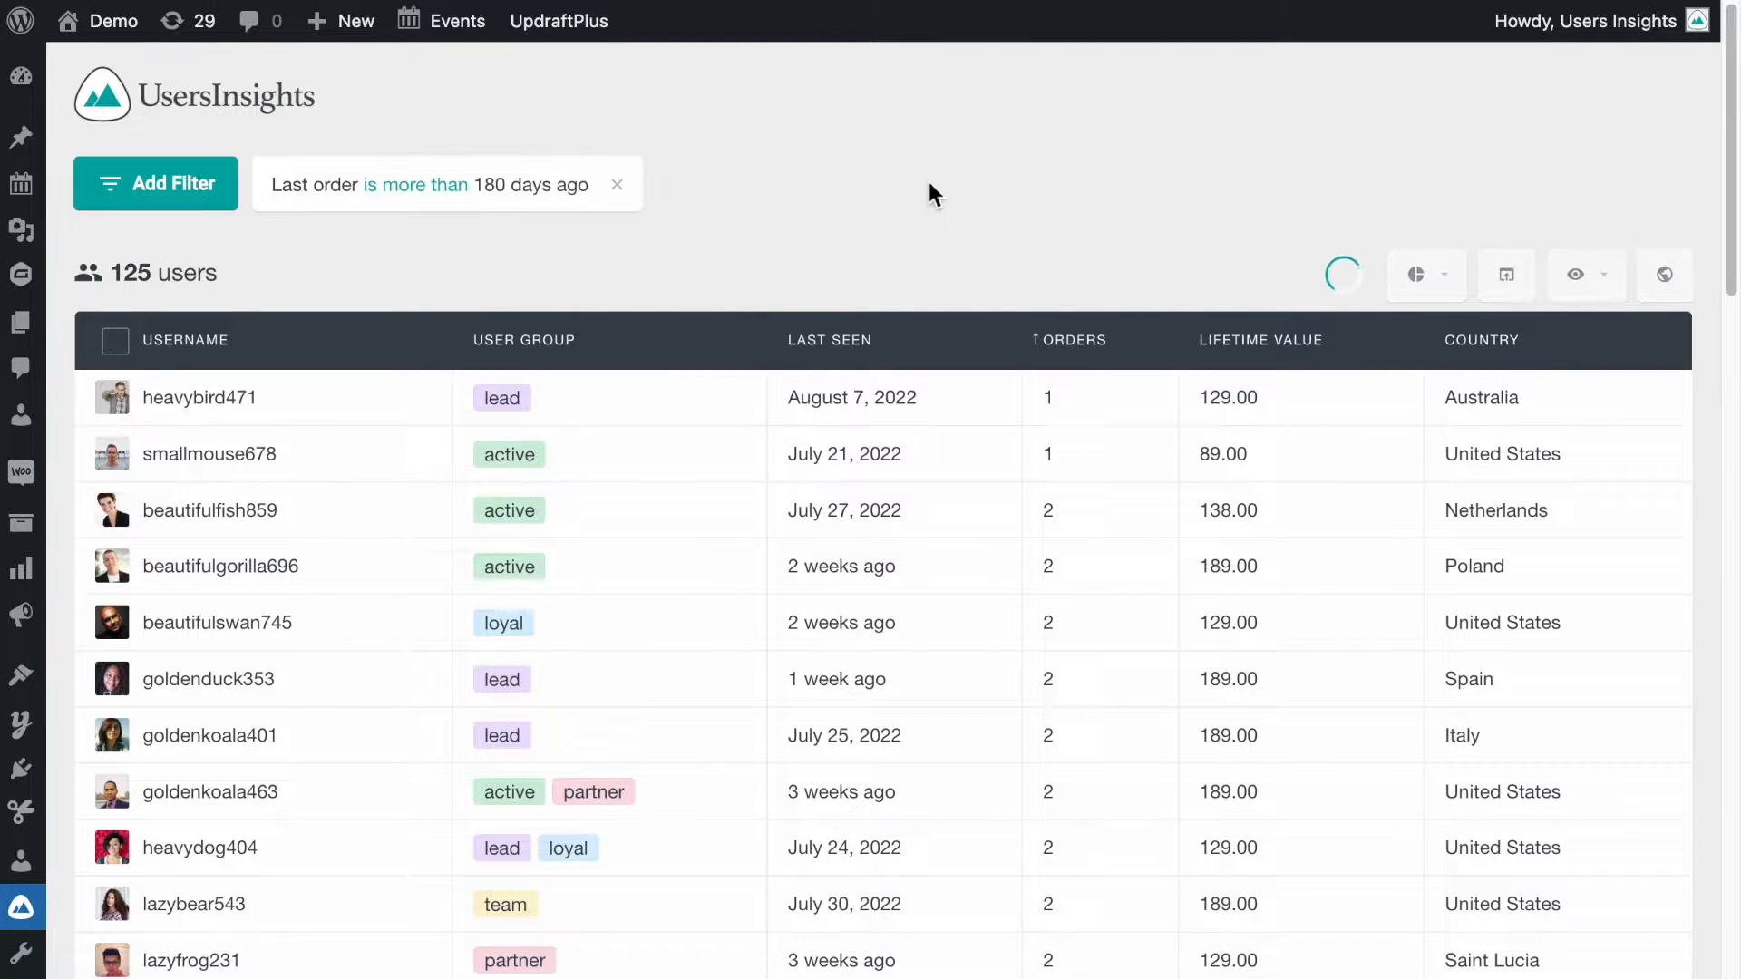
pyautogui.scroll(1, 889, 254)
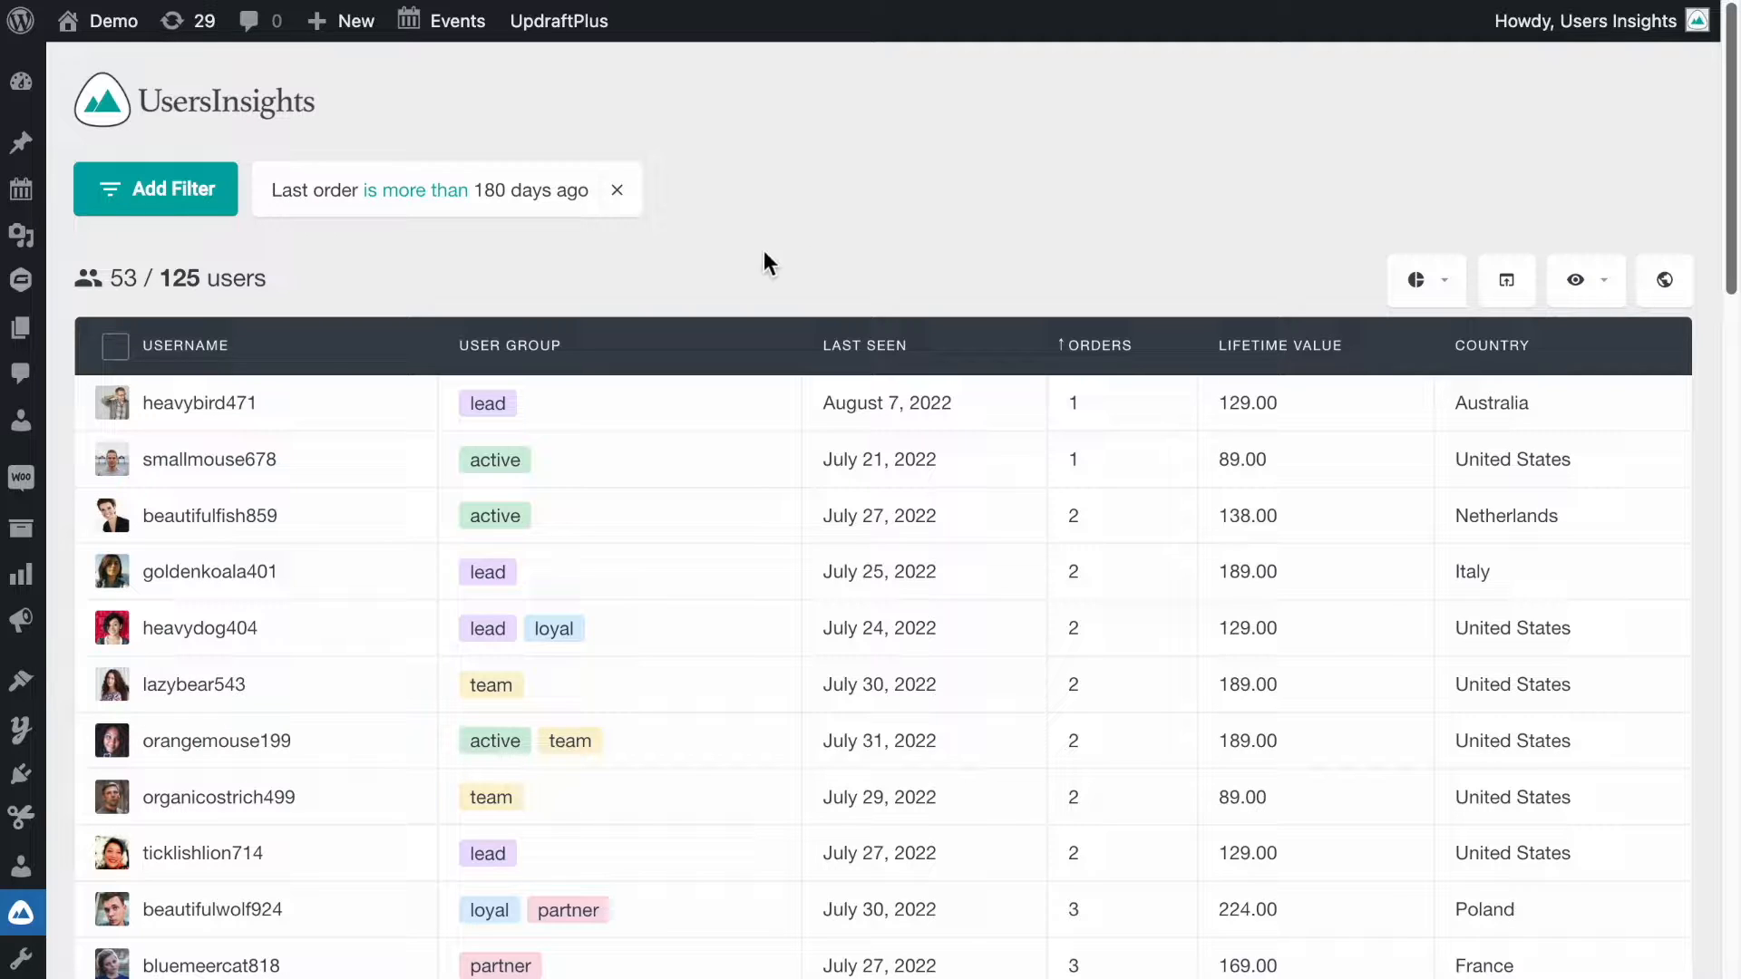
# Replace the Last order filter with Placed an order, using the product condition Storage Box.
pyautogui.click(617, 190)
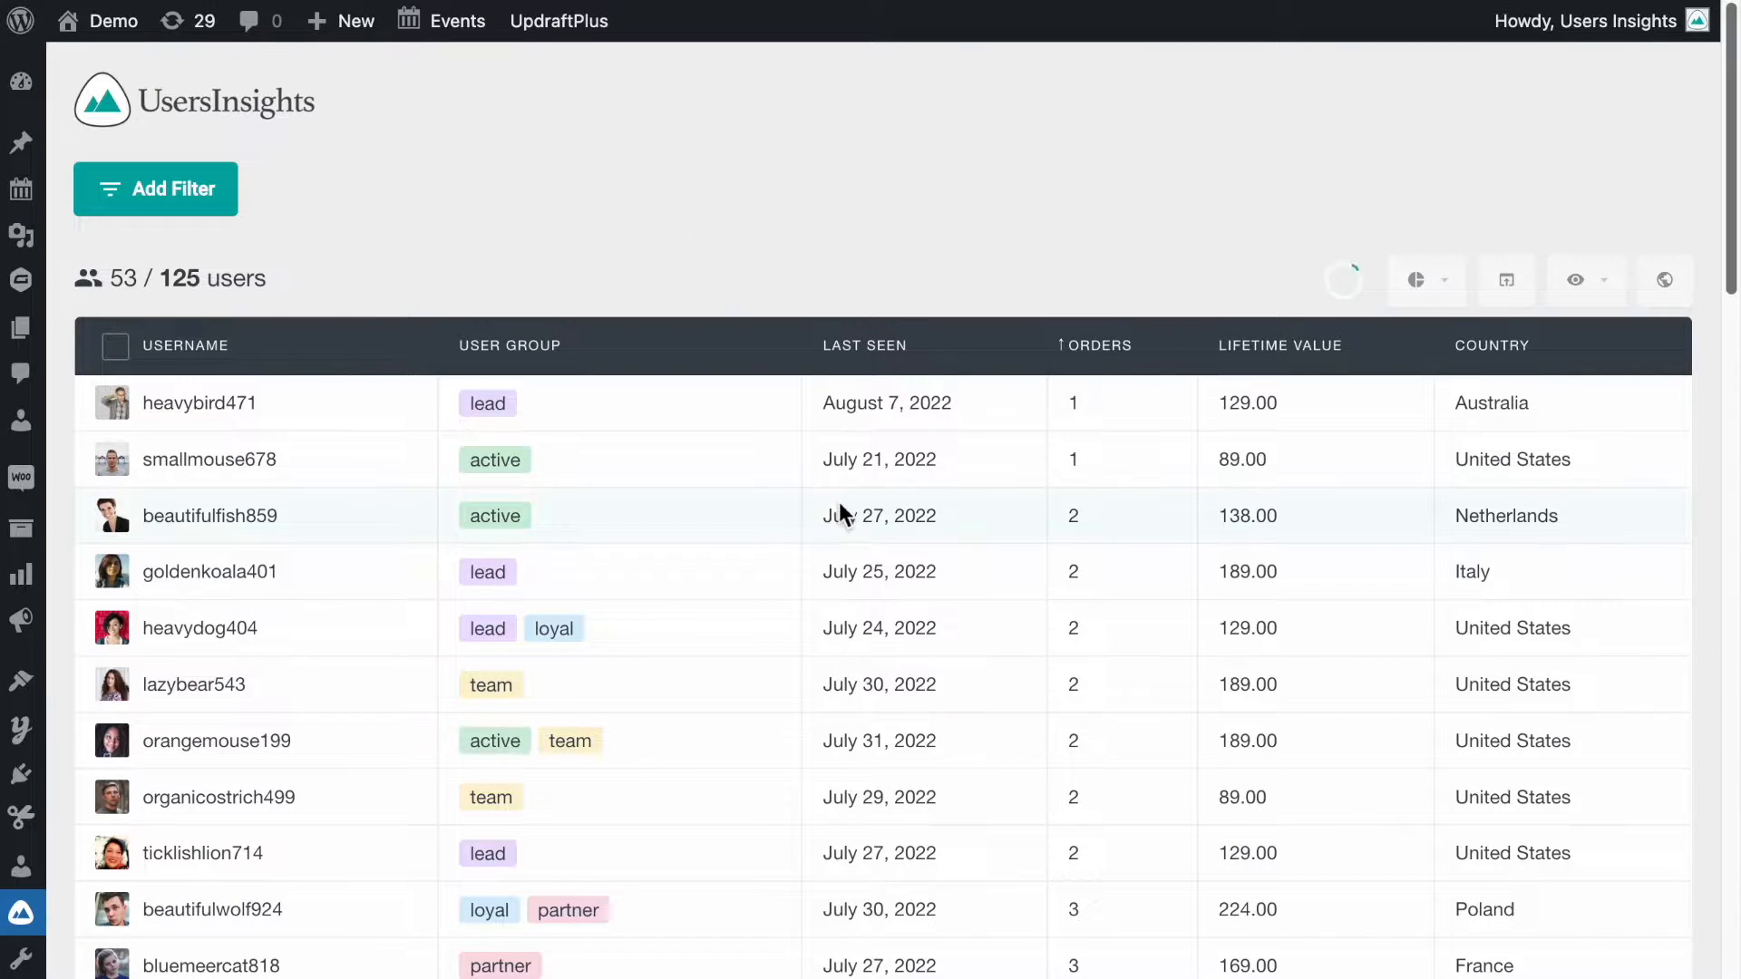
pyautogui.click(171, 204)
pyautogui.click(367, 201)
pyautogui.write('placed')
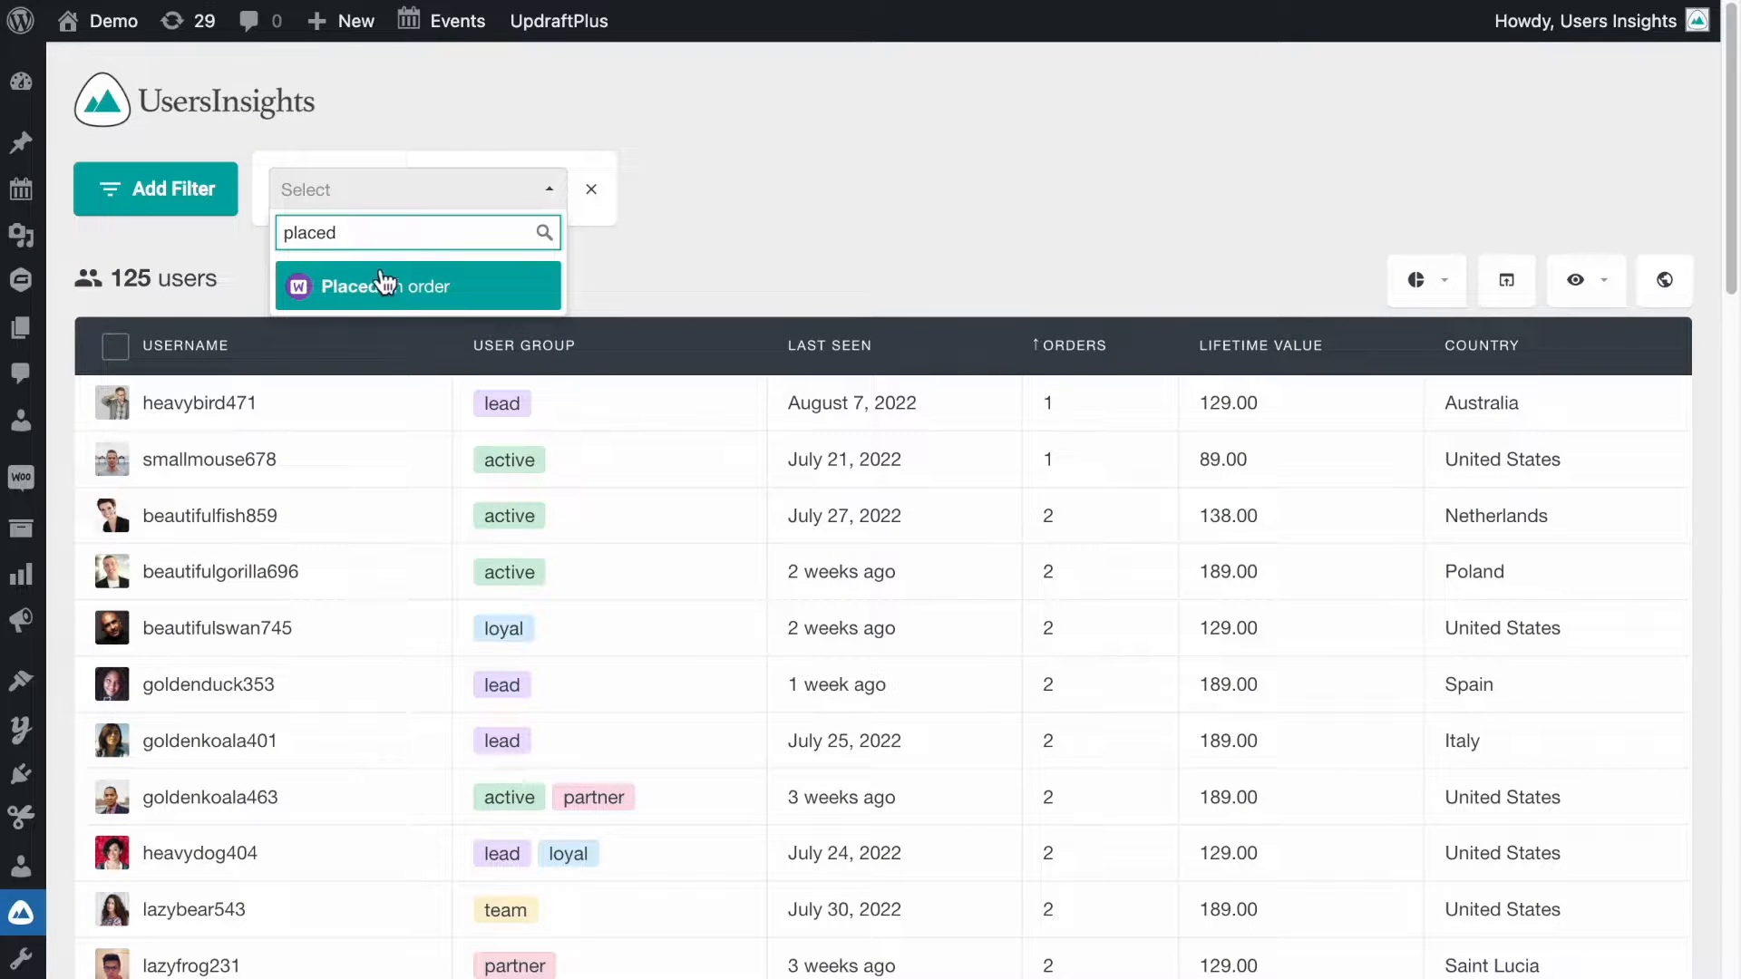
pyautogui.click(377, 282)
pyautogui.click(684, 207)
pyautogui.click(682, 381)
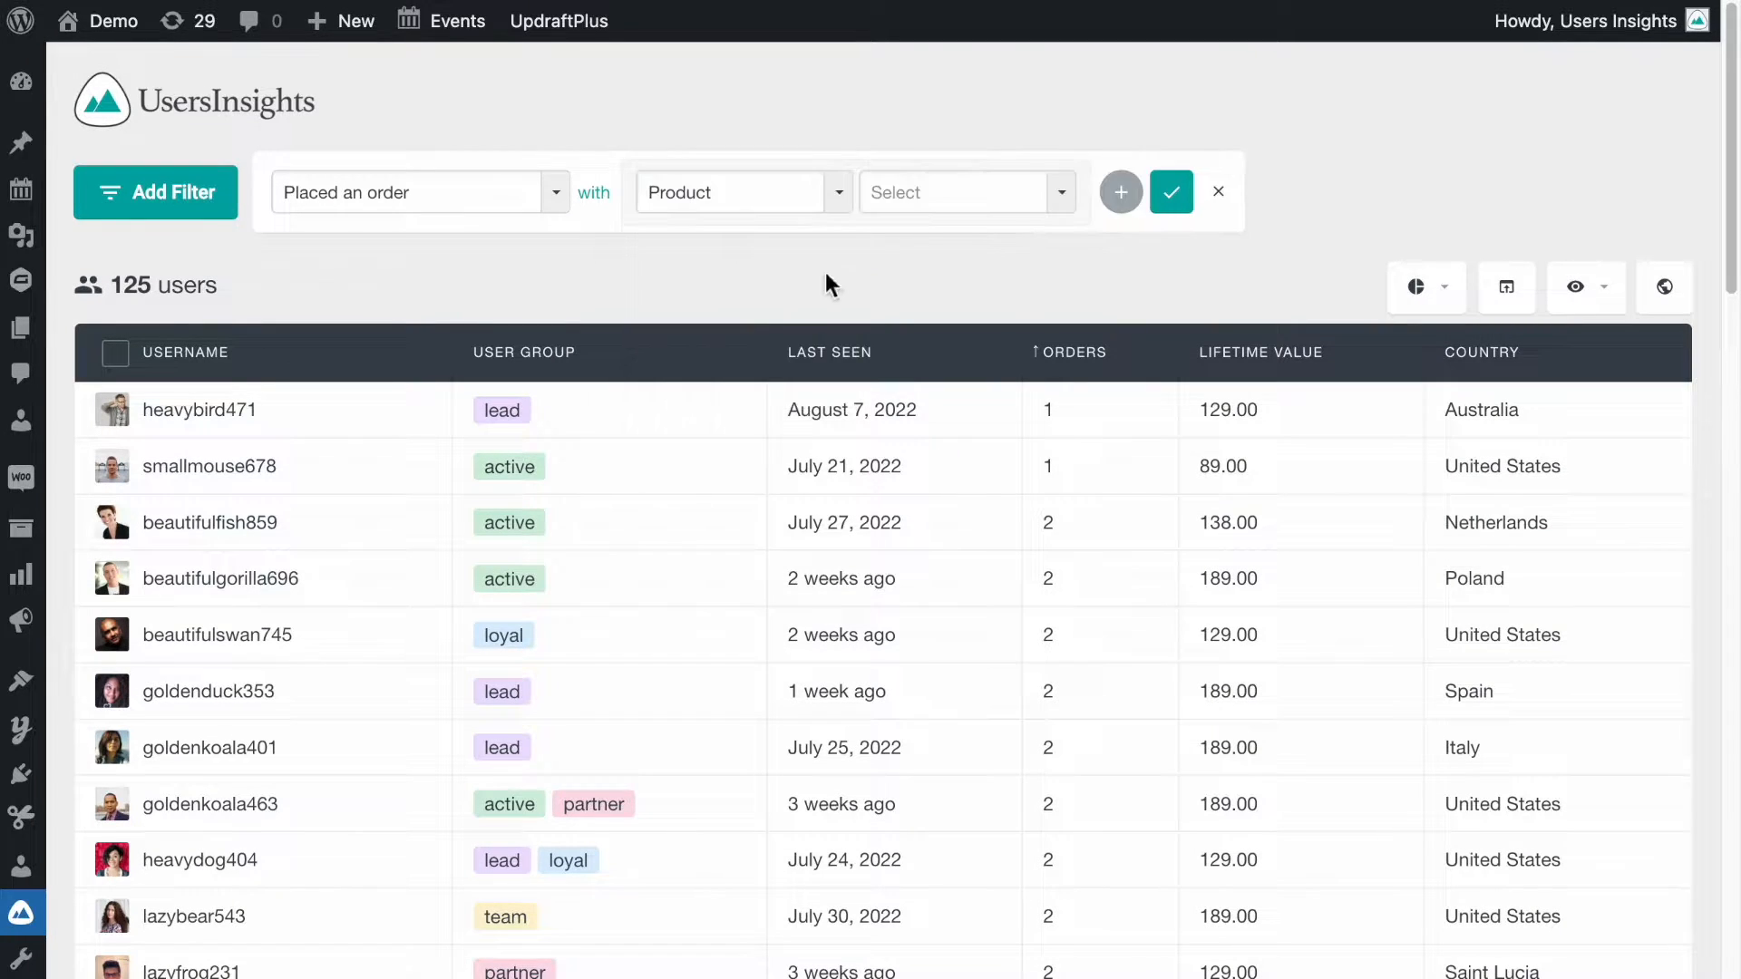
pyautogui.click(960, 192)
pyautogui.write('box')
pyautogui.click(968, 285)
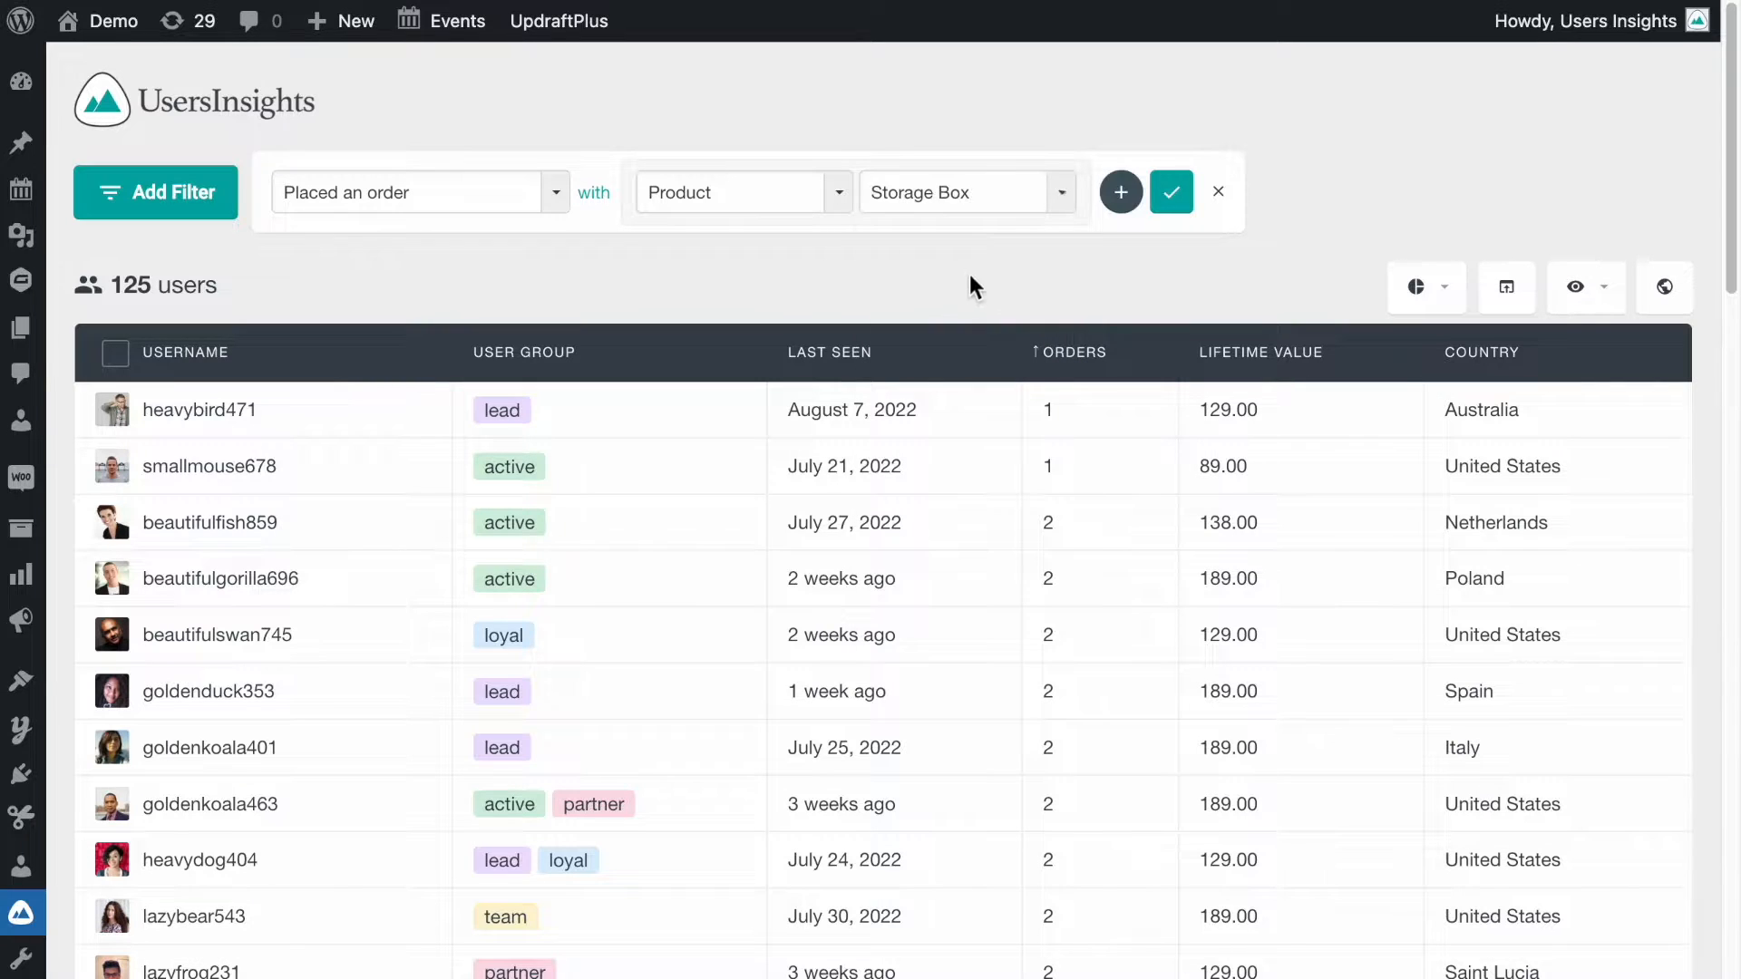
pyautogui.click(1171, 201)
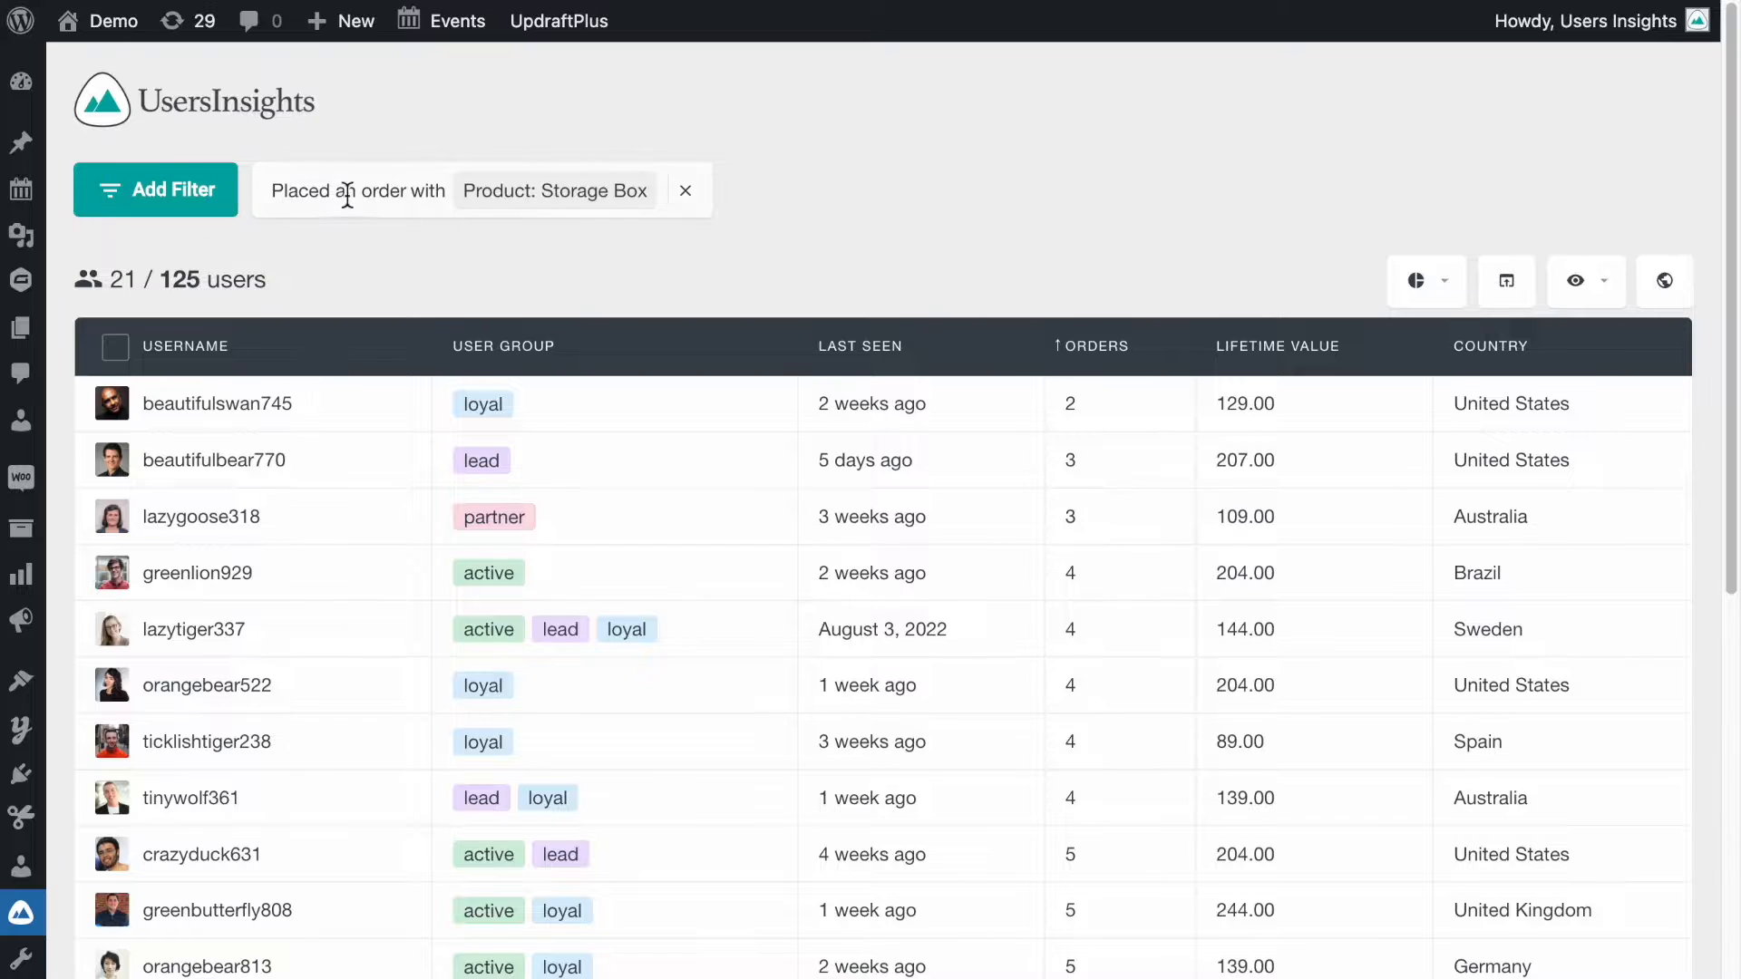
# Edit the Placed an order filter and add a Date condition alongside the Storage Box product.
pyautogui.click(343, 191)
pyautogui.click(1119, 193)
pyautogui.click(1232, 208)
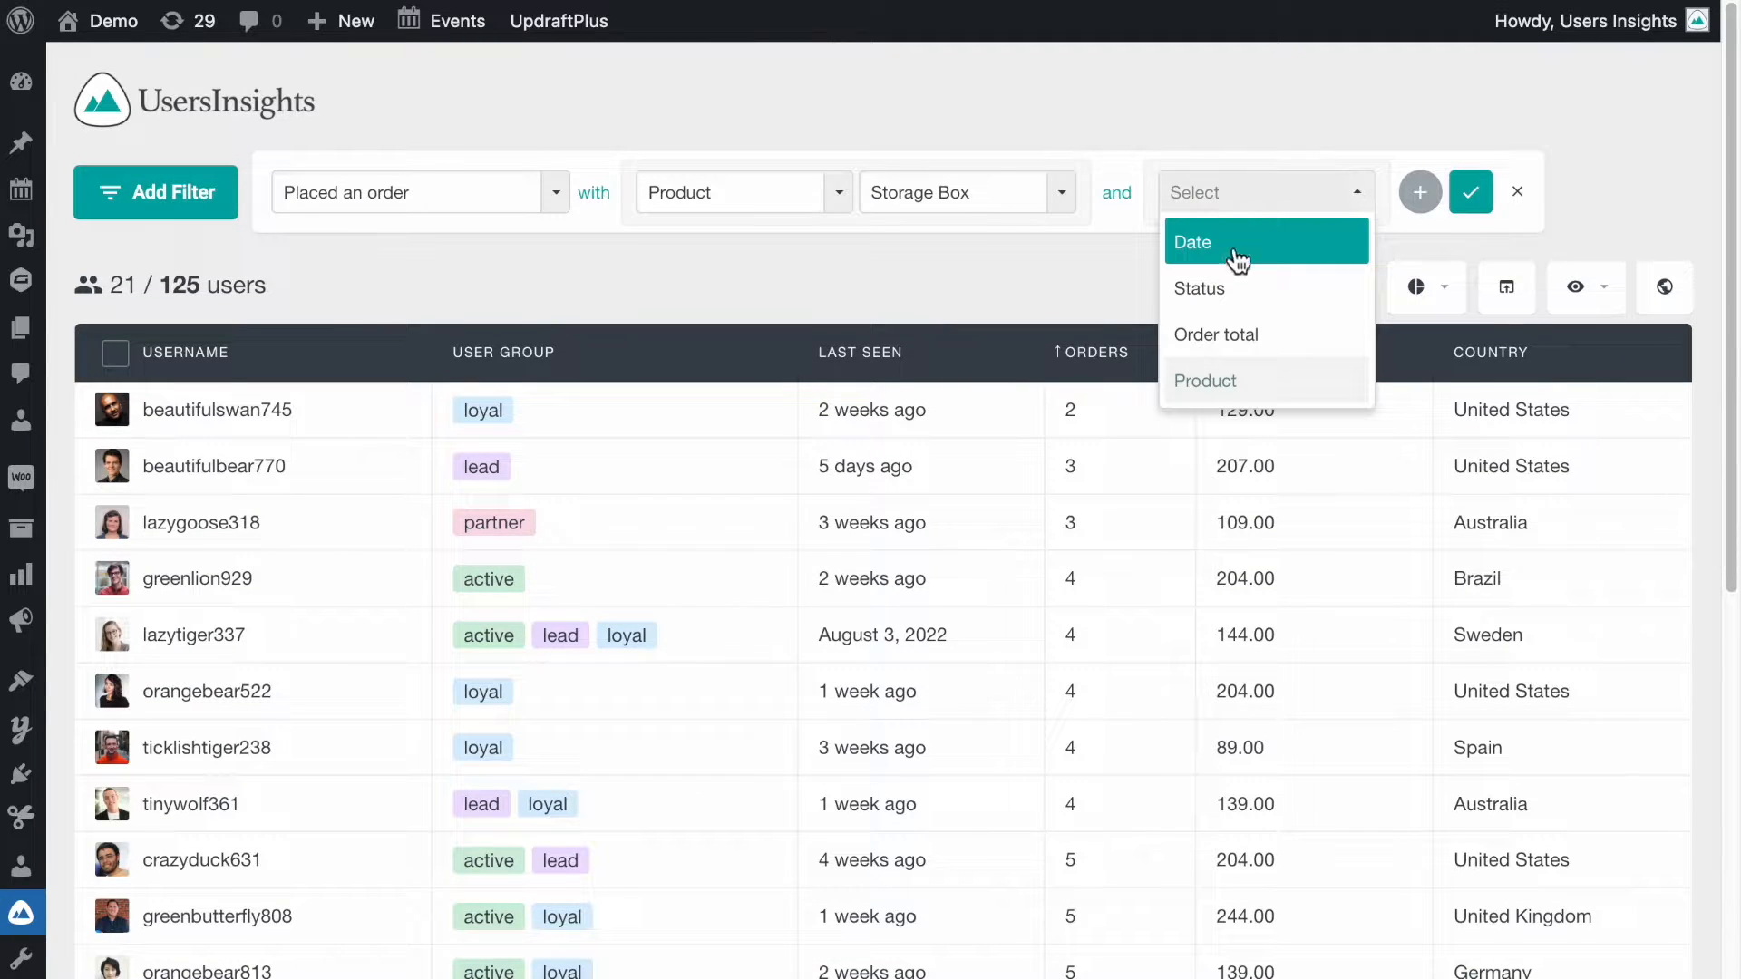
pyautogui.click(1236, 335)
pyautogui.click(1183, 288)
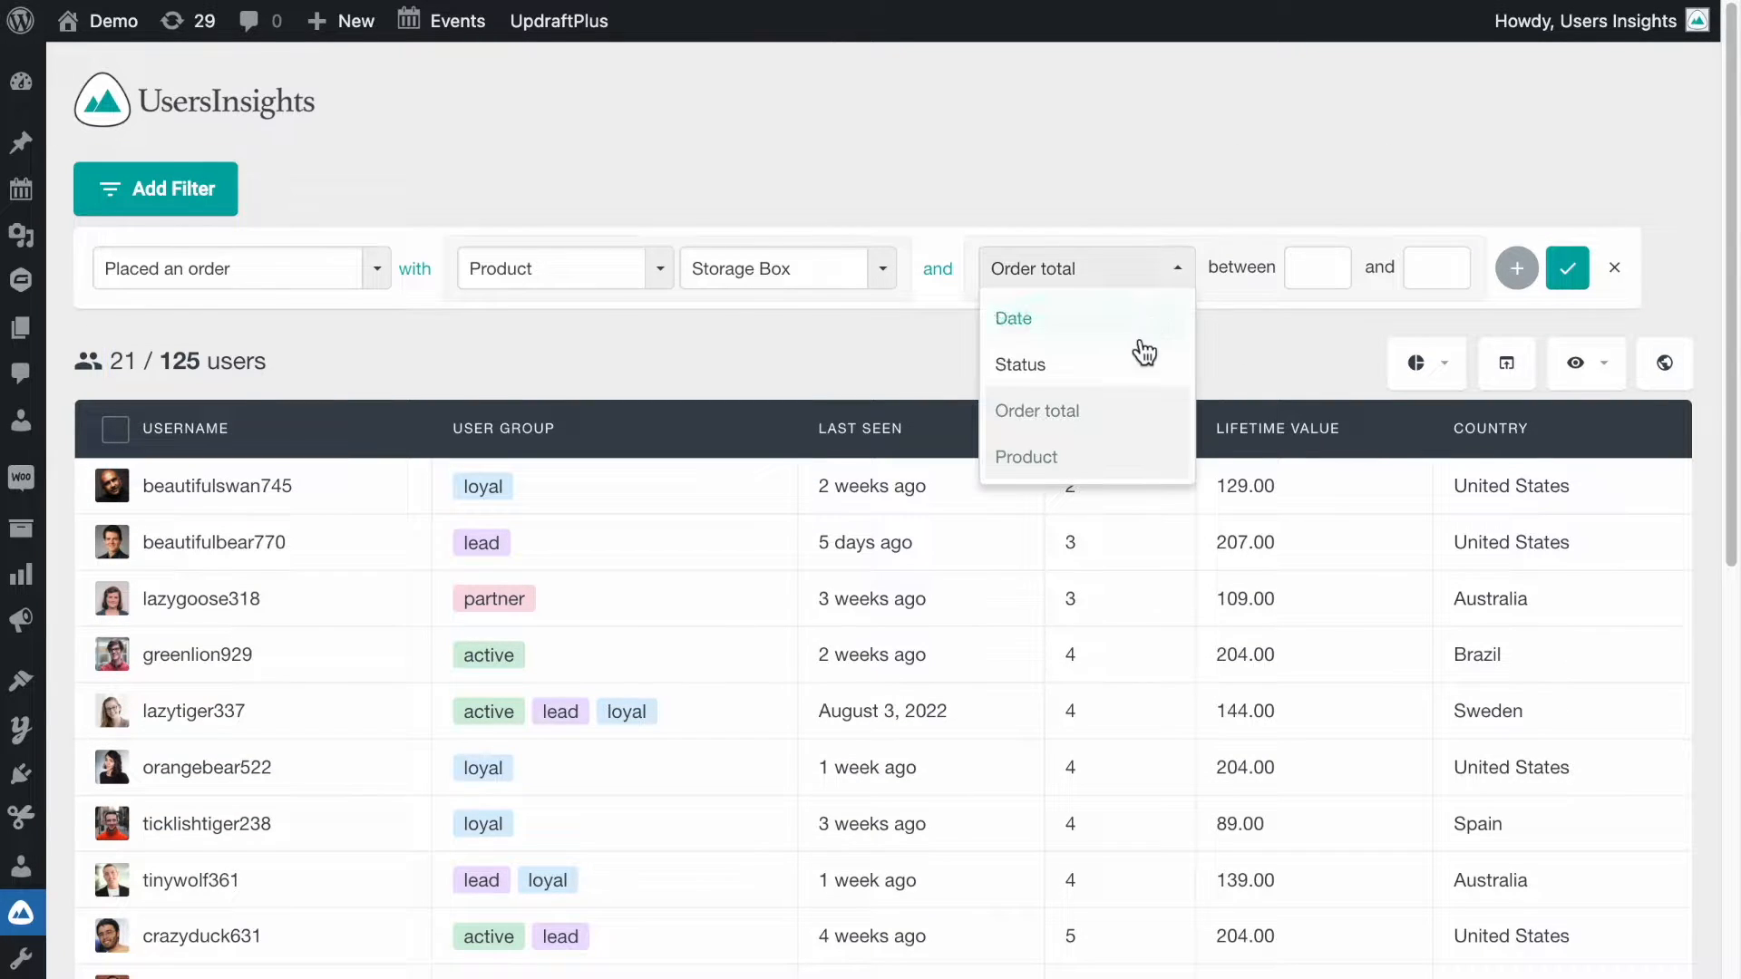
pyautogui.click(1119, 332)
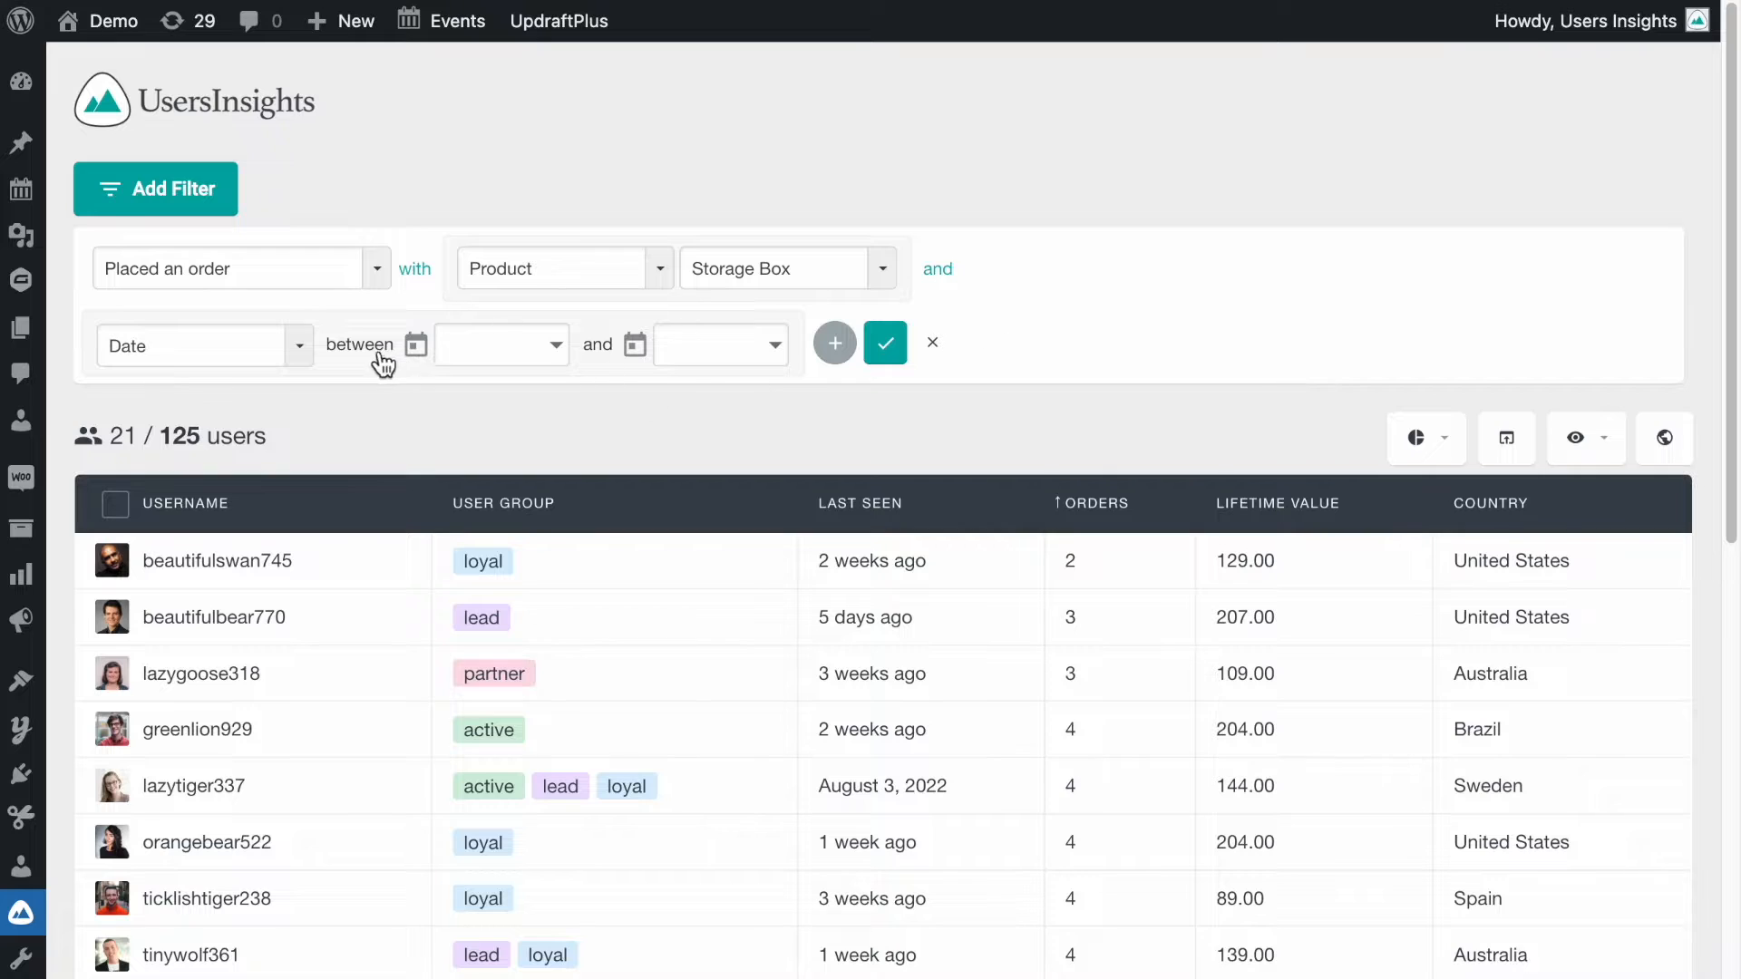
# Set the start of the order date range to Sep 1, 2015.
pyautogui.click(556, 356)
pyautogui.click(1311, 334)
pyautogui.scroll(-5, 1328, 376)
pyautogui.click(1424, 515)
pyautogui.click(1416, 414)
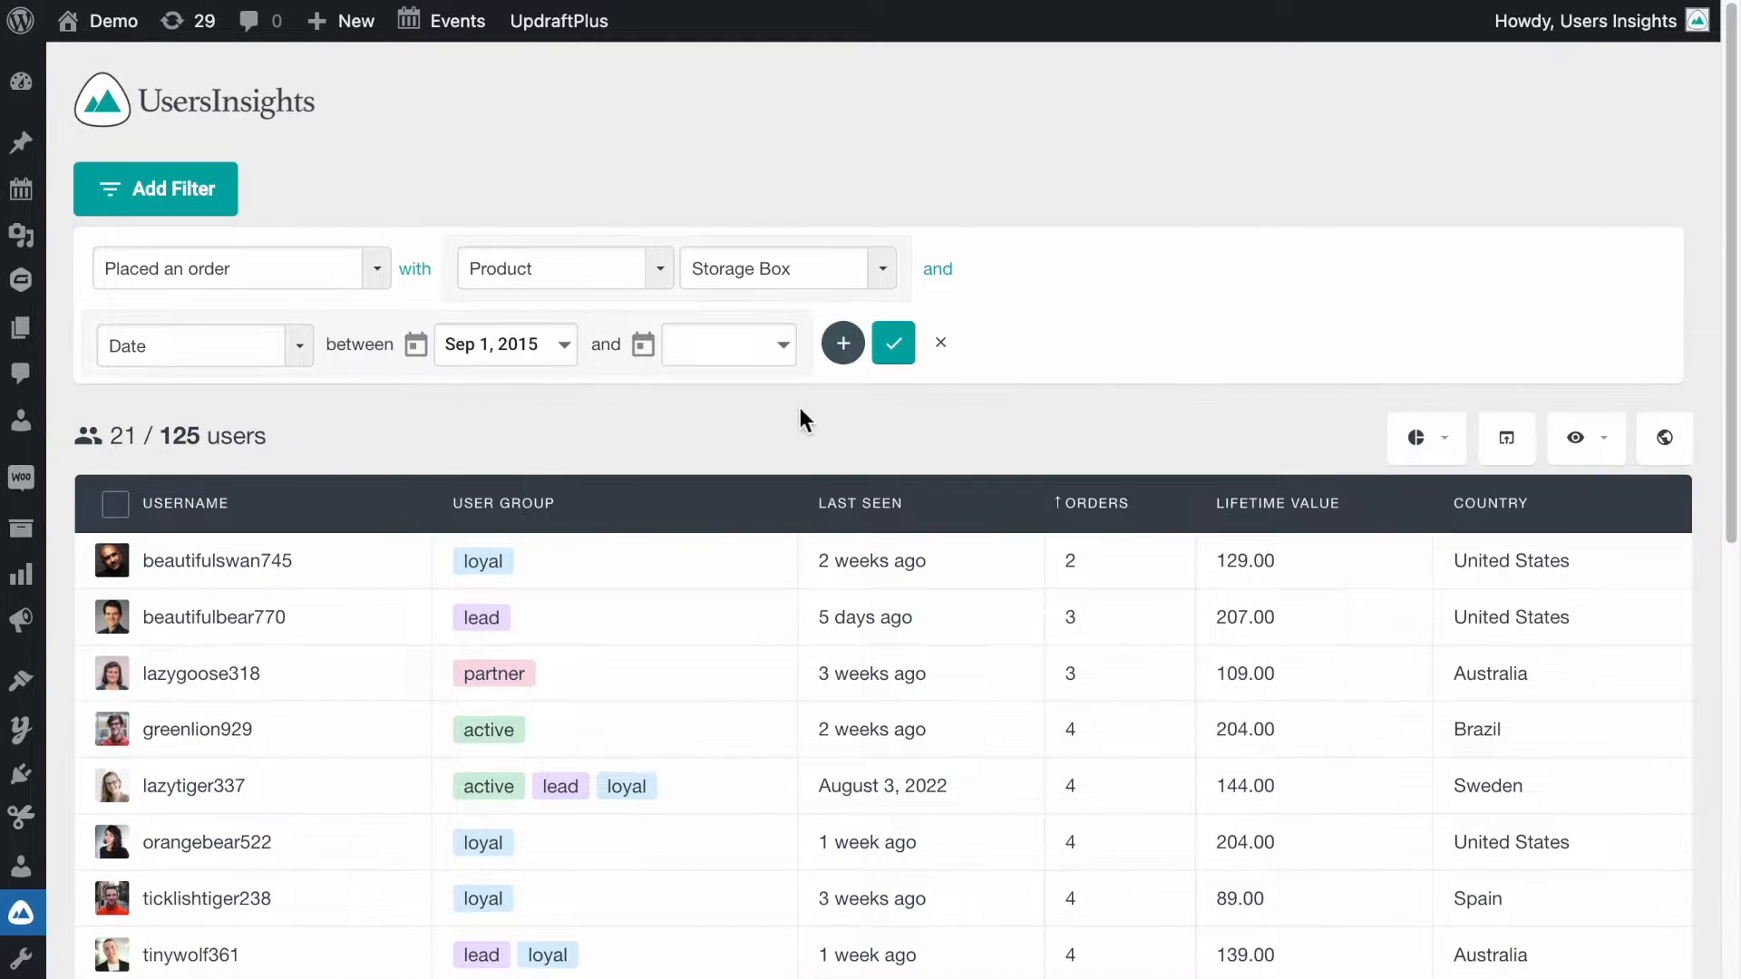
# Set the end of the order date range to Jan 1, 2017 and apply the Placed an order filter.
pyautogui.click(650, 360)
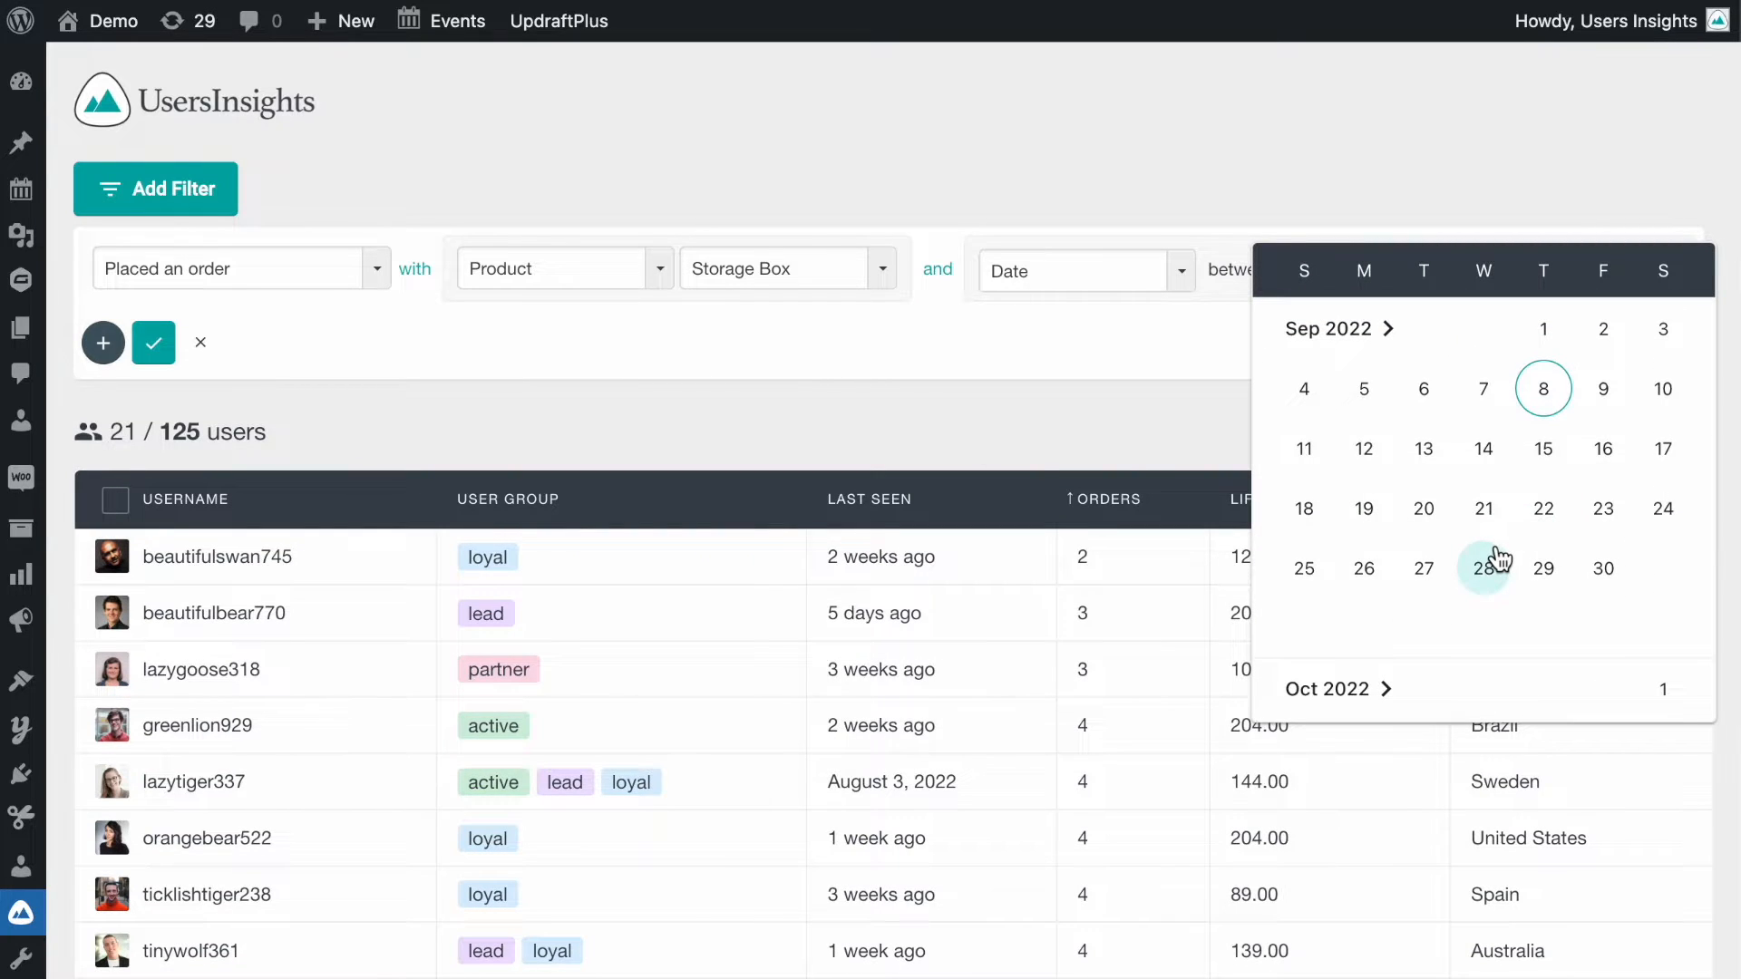
pyautogui.click(1385, 329)
pyautogui.scroll(6, 1374, 356)
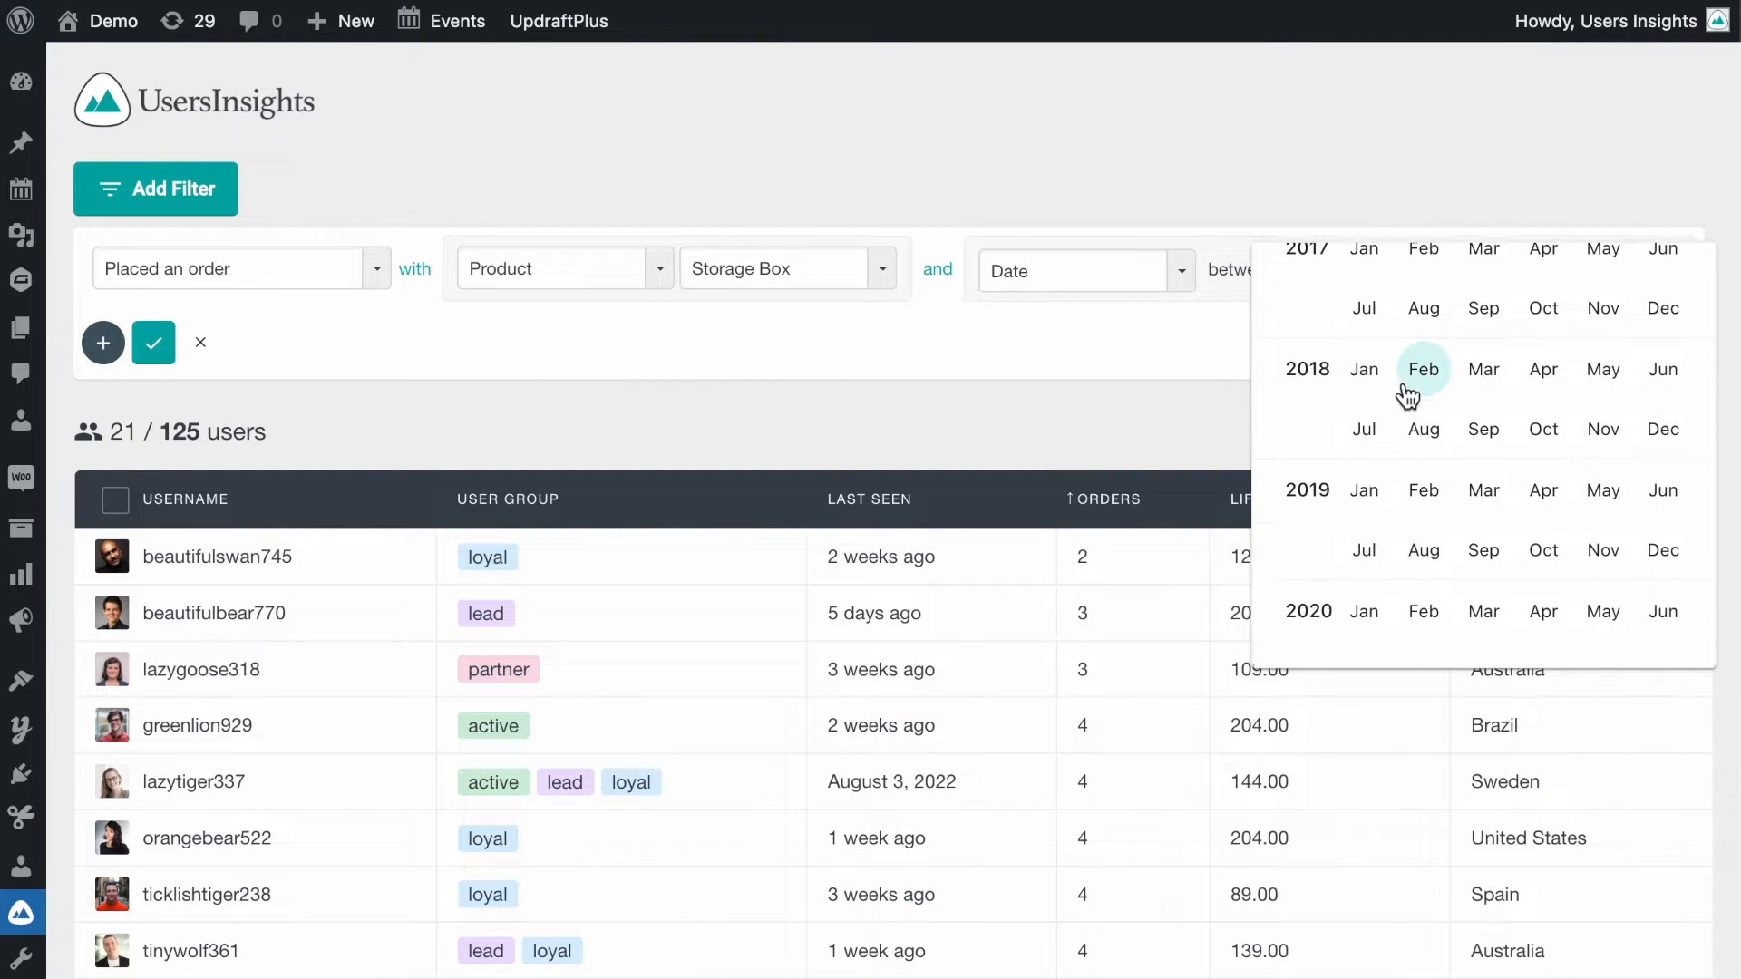
pyautogui.click(1386, 323)
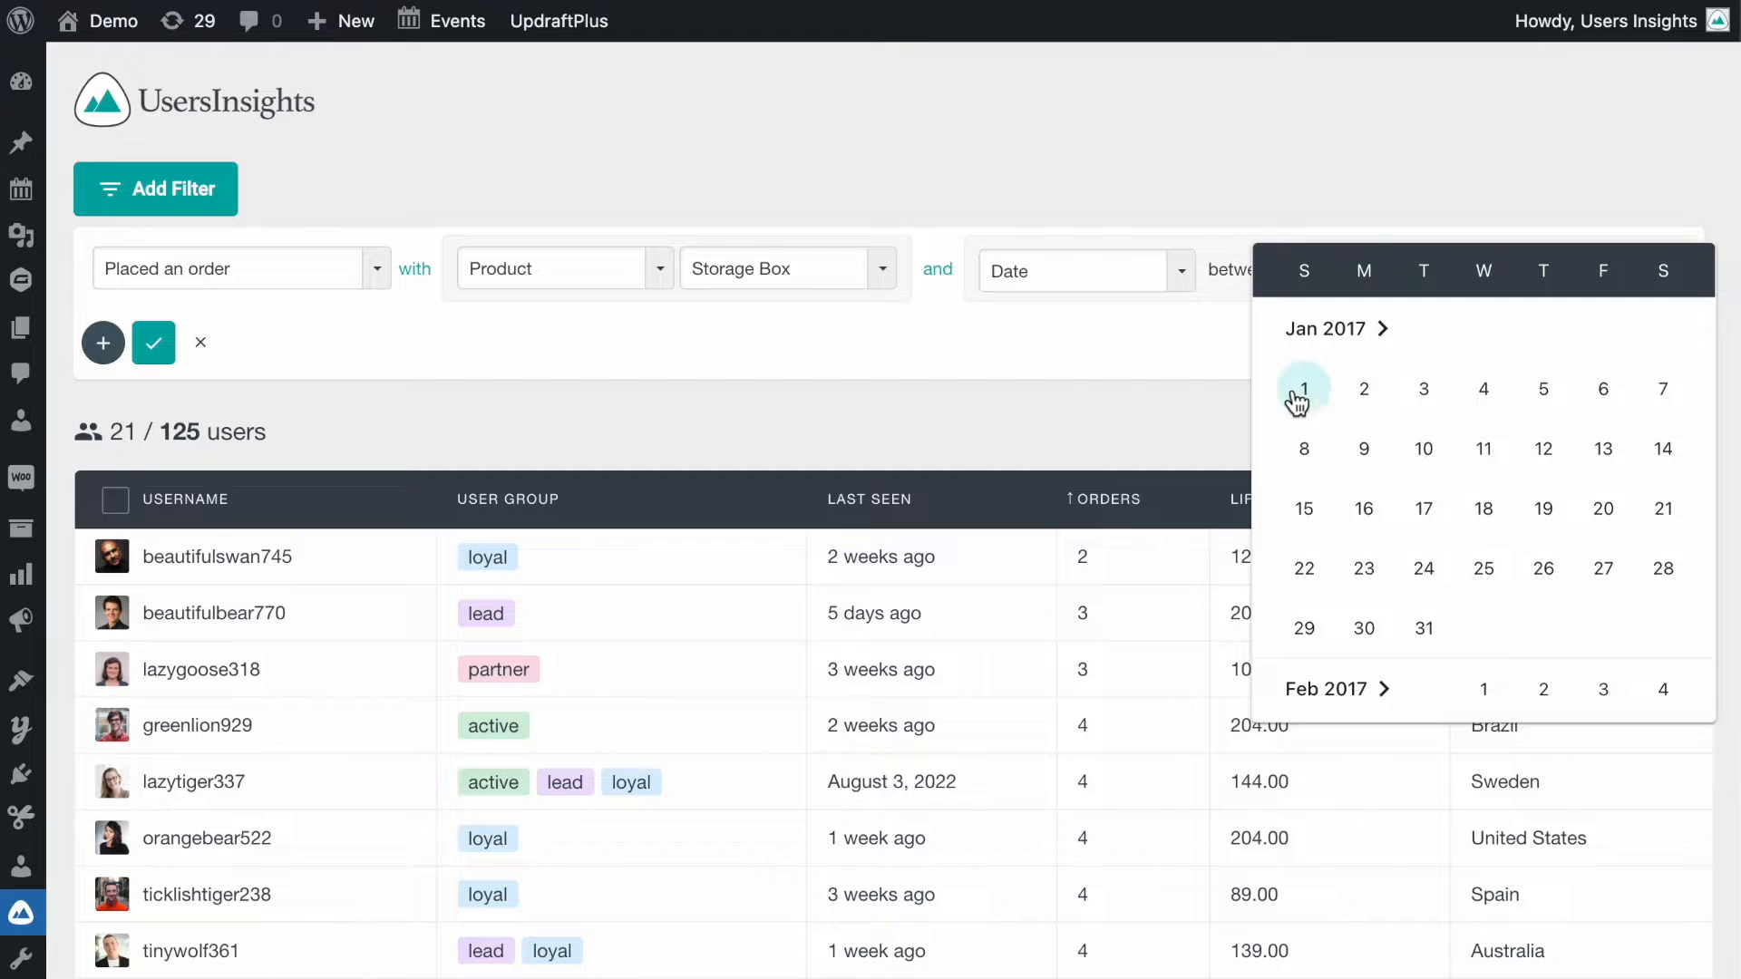
pyautogui.click(1304, 389)
pyautogui.click(901, 363)
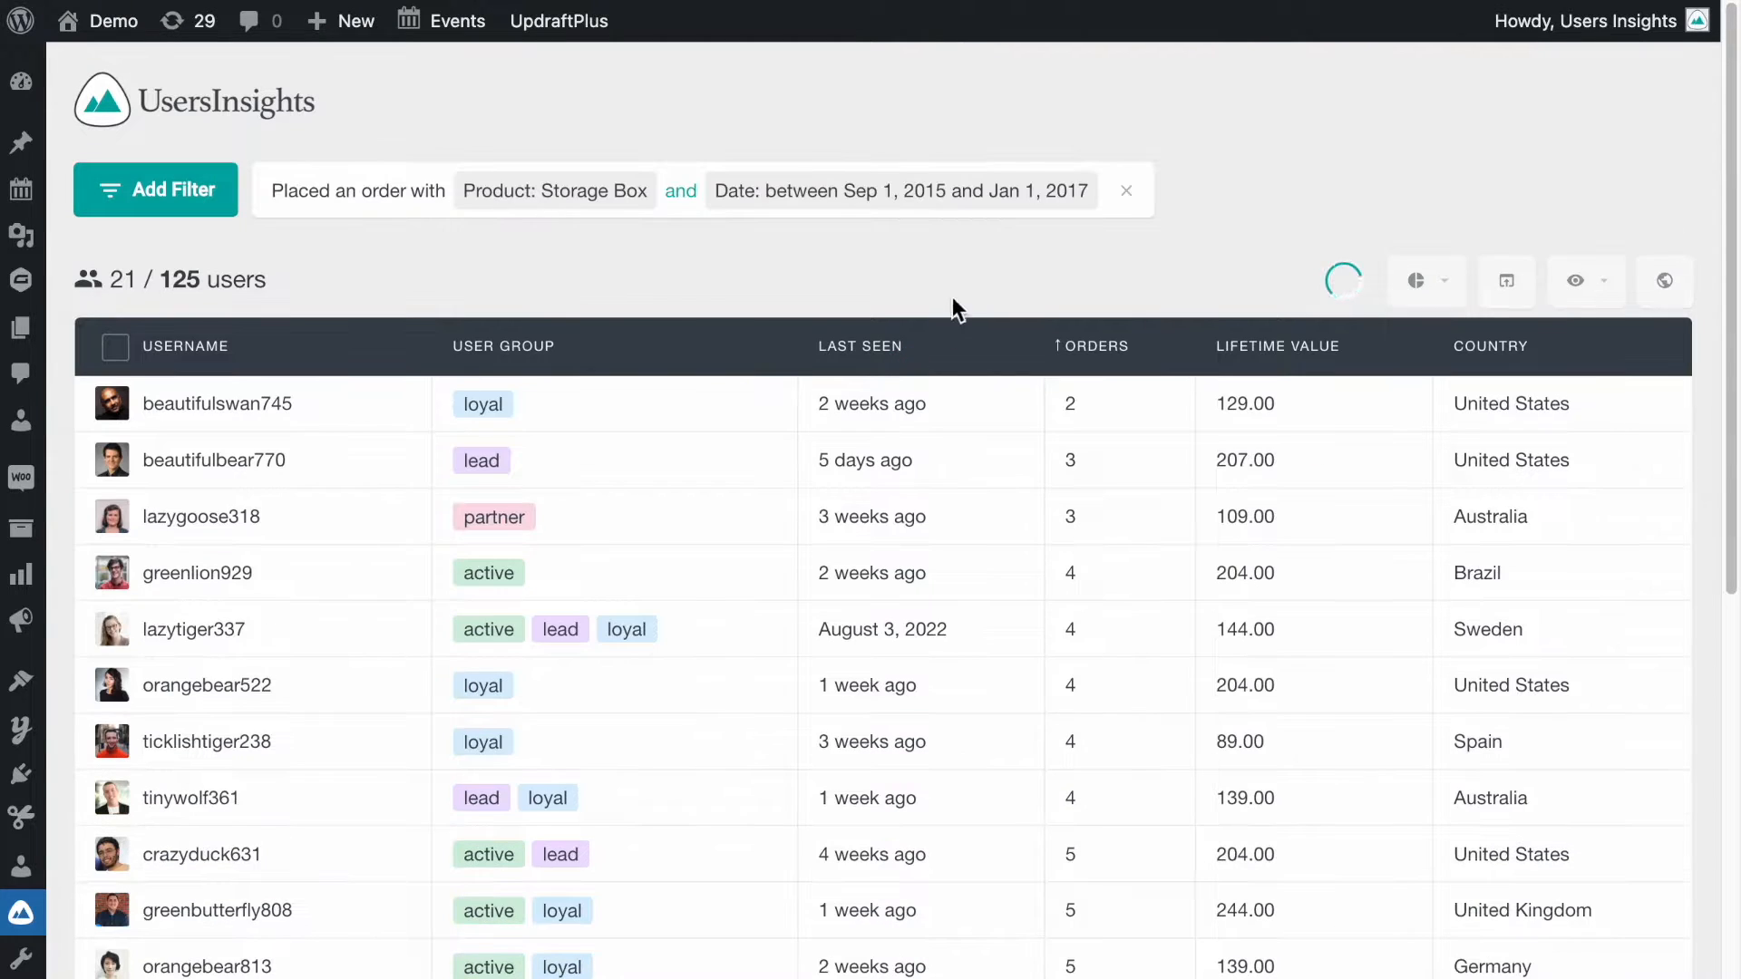
# Add a Status condition of Completed to the Placed an order filter and apply it.
pyautogui.click(938, 220)
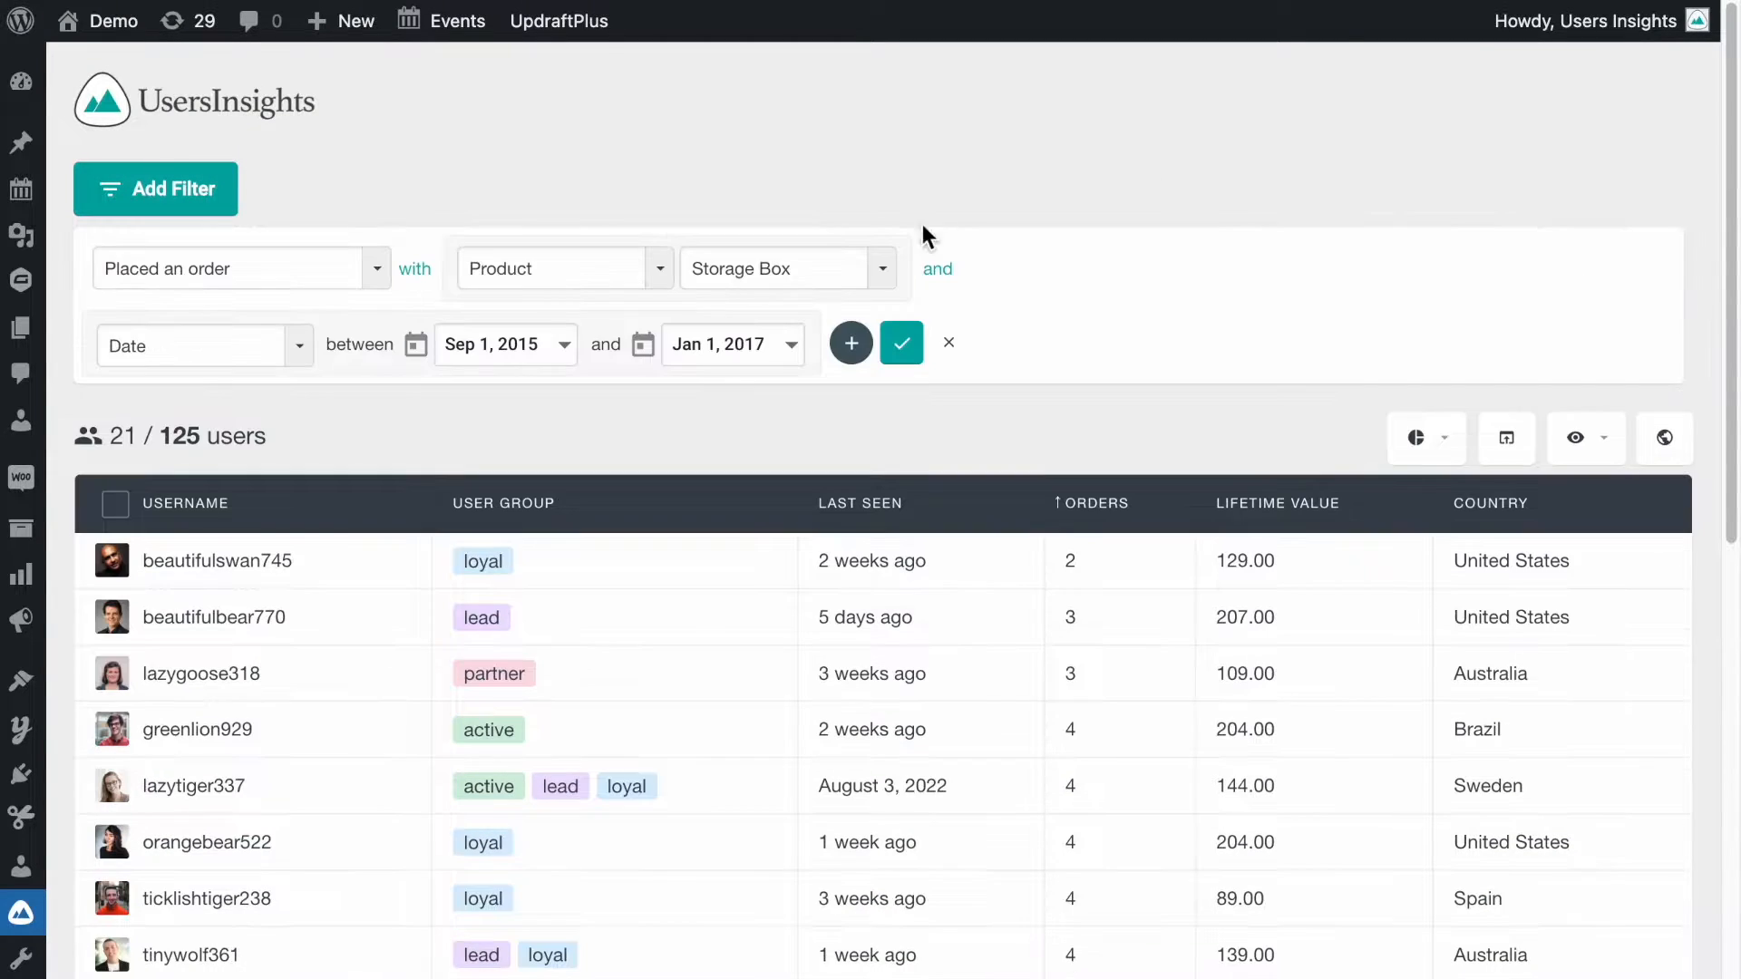
pyautogui.click(850, 342)
pyautogui.click(1001, 345)
pyautogui.click(1002, 439)
pyautogui.click(1179, 349)
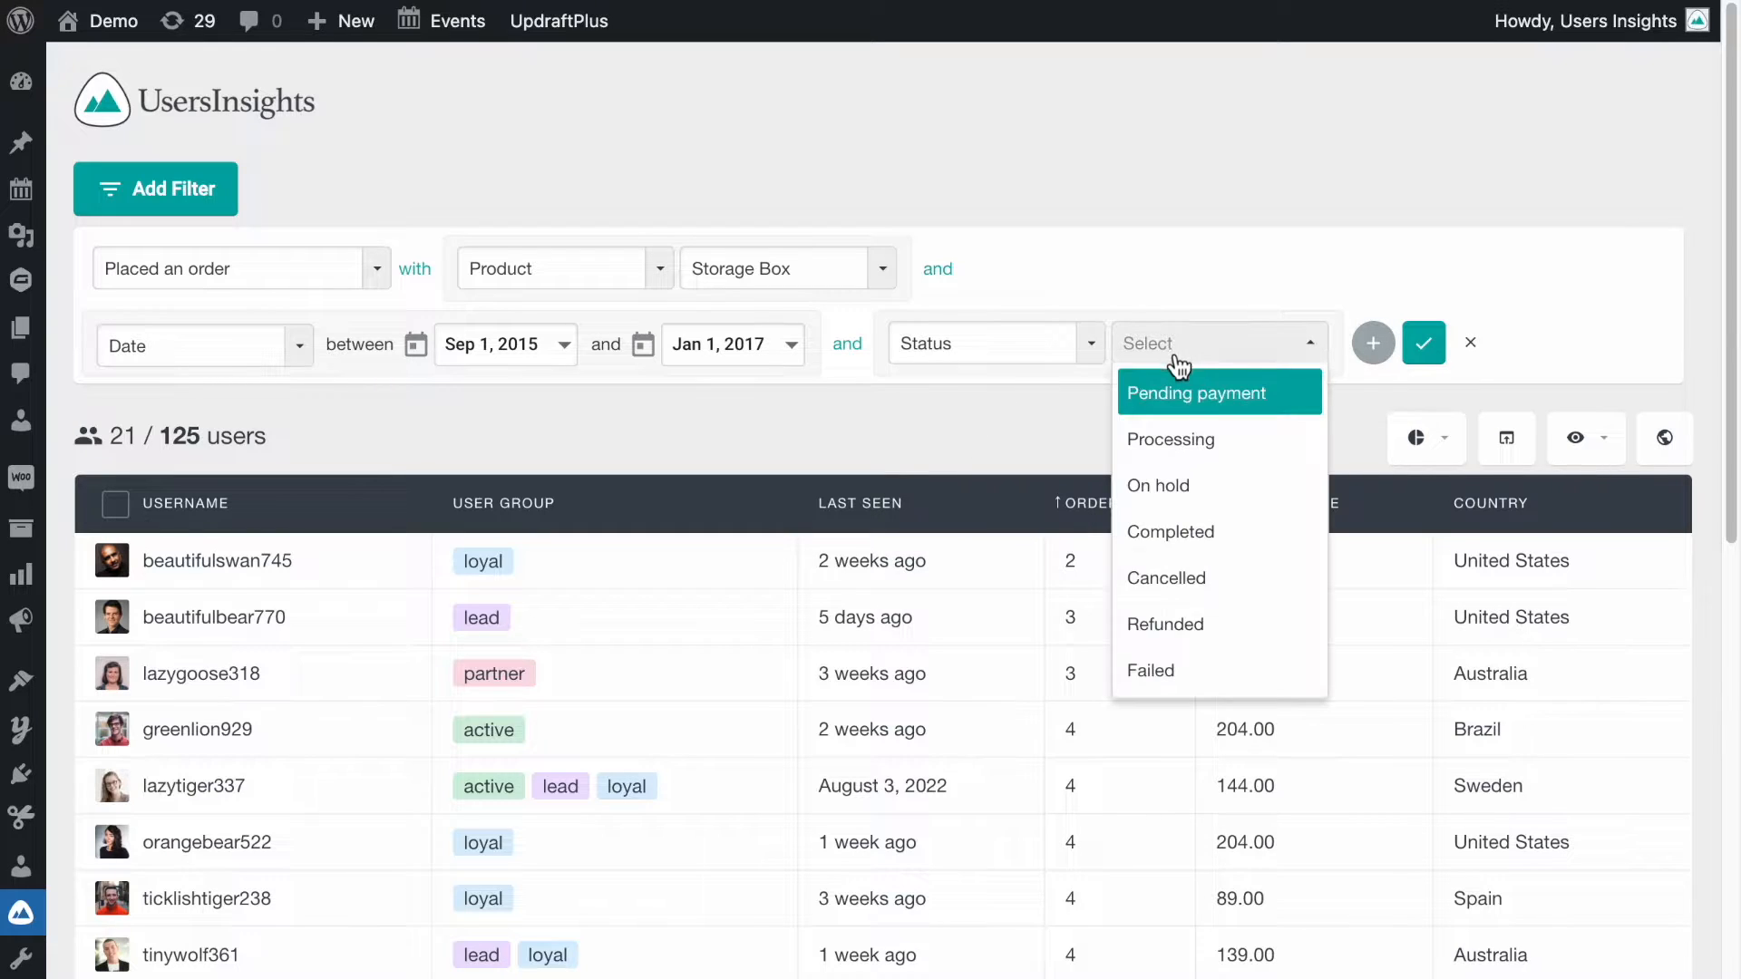
pyautogui.click(1179, 528)
pyautogui.click(1425, 345)
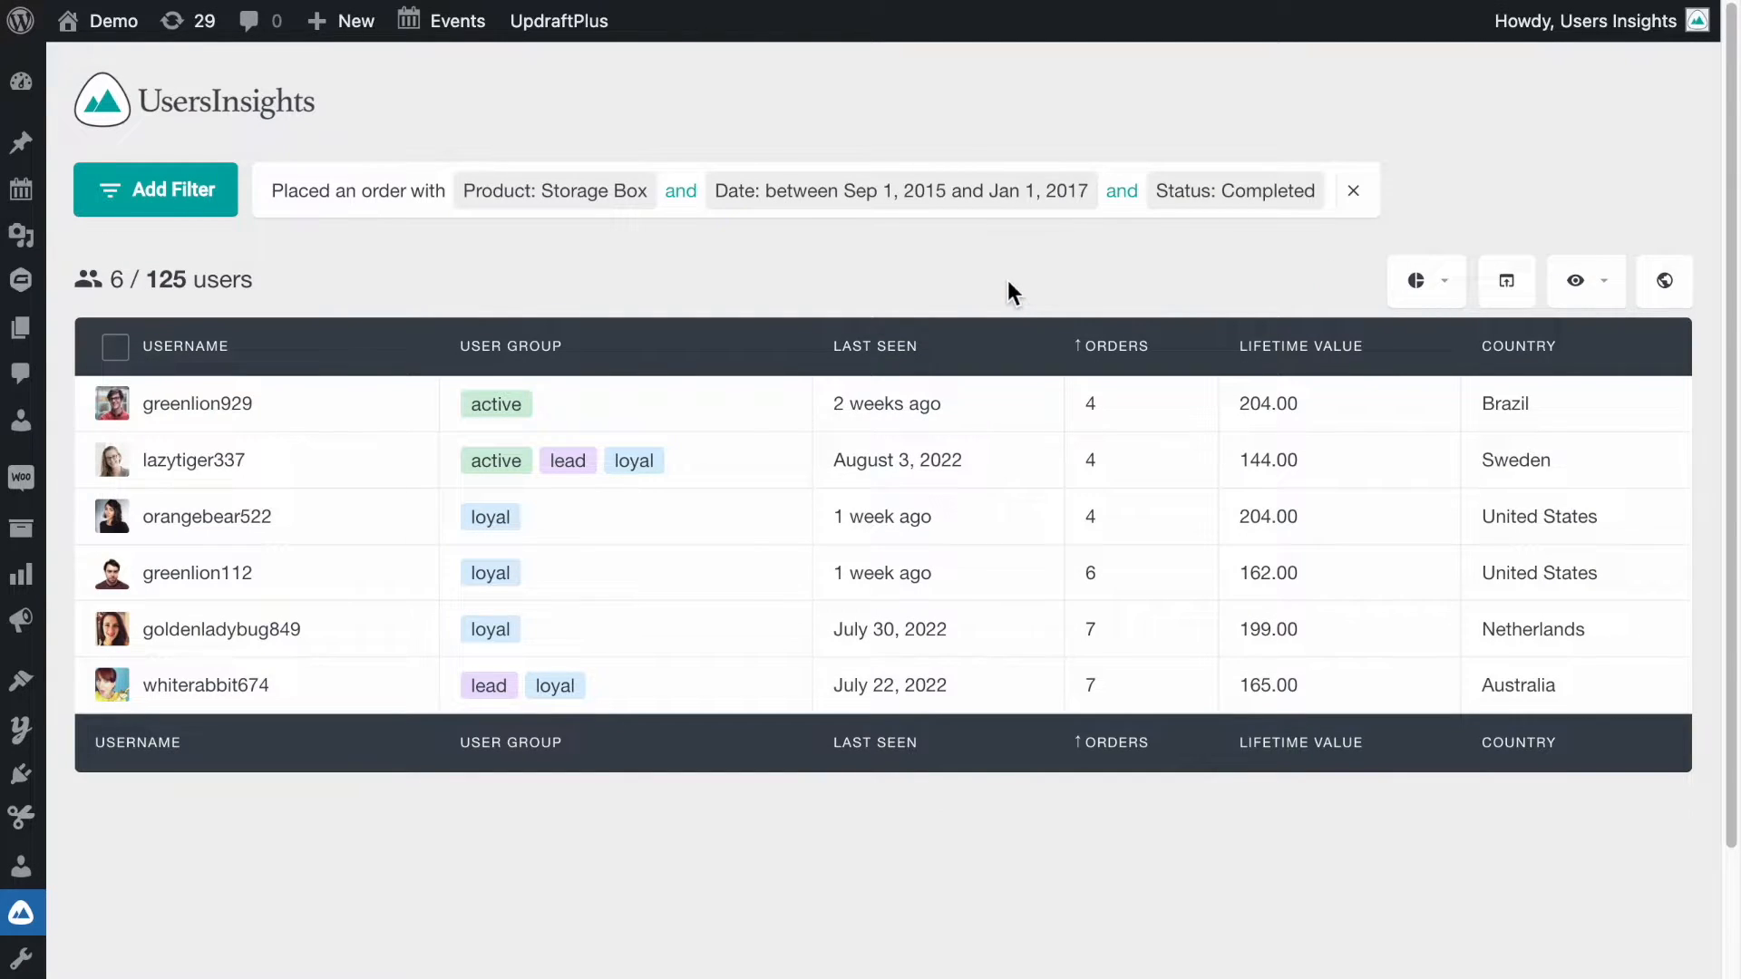
# Replace the Placed an order filter with one for Ordered products that include Storage Box.
pyautogui.click(1357, 194)
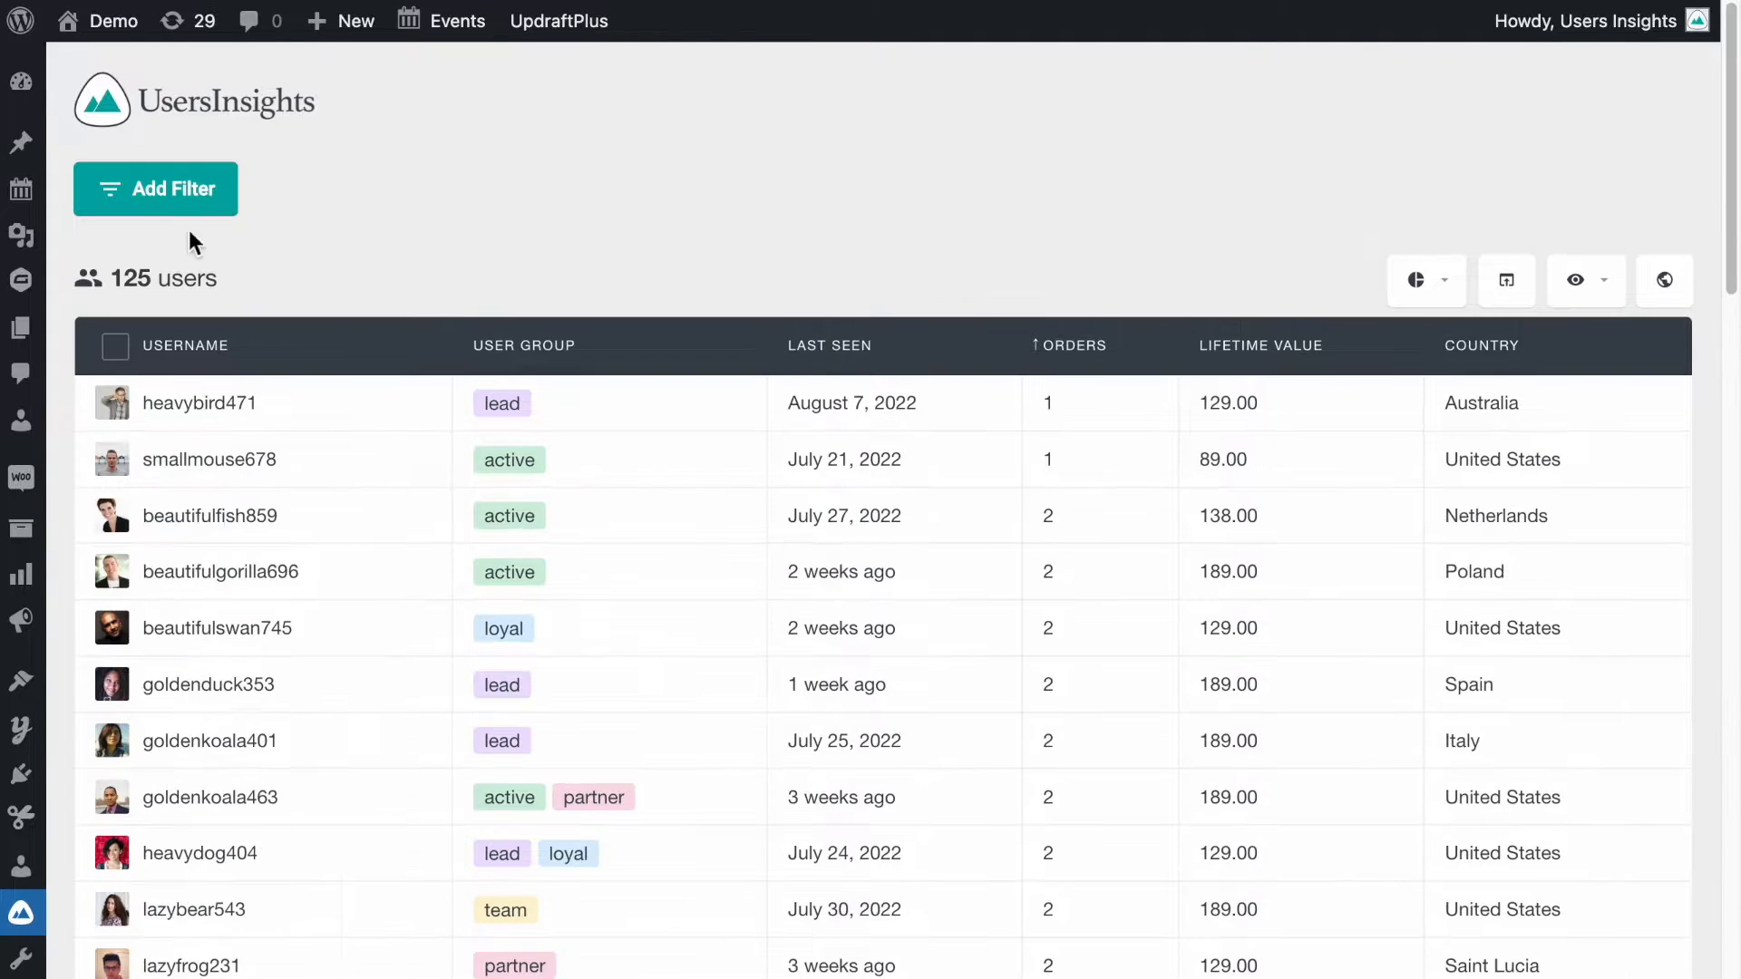
pyautogui.click(187, 192)
pyautogui.click(397, 200)
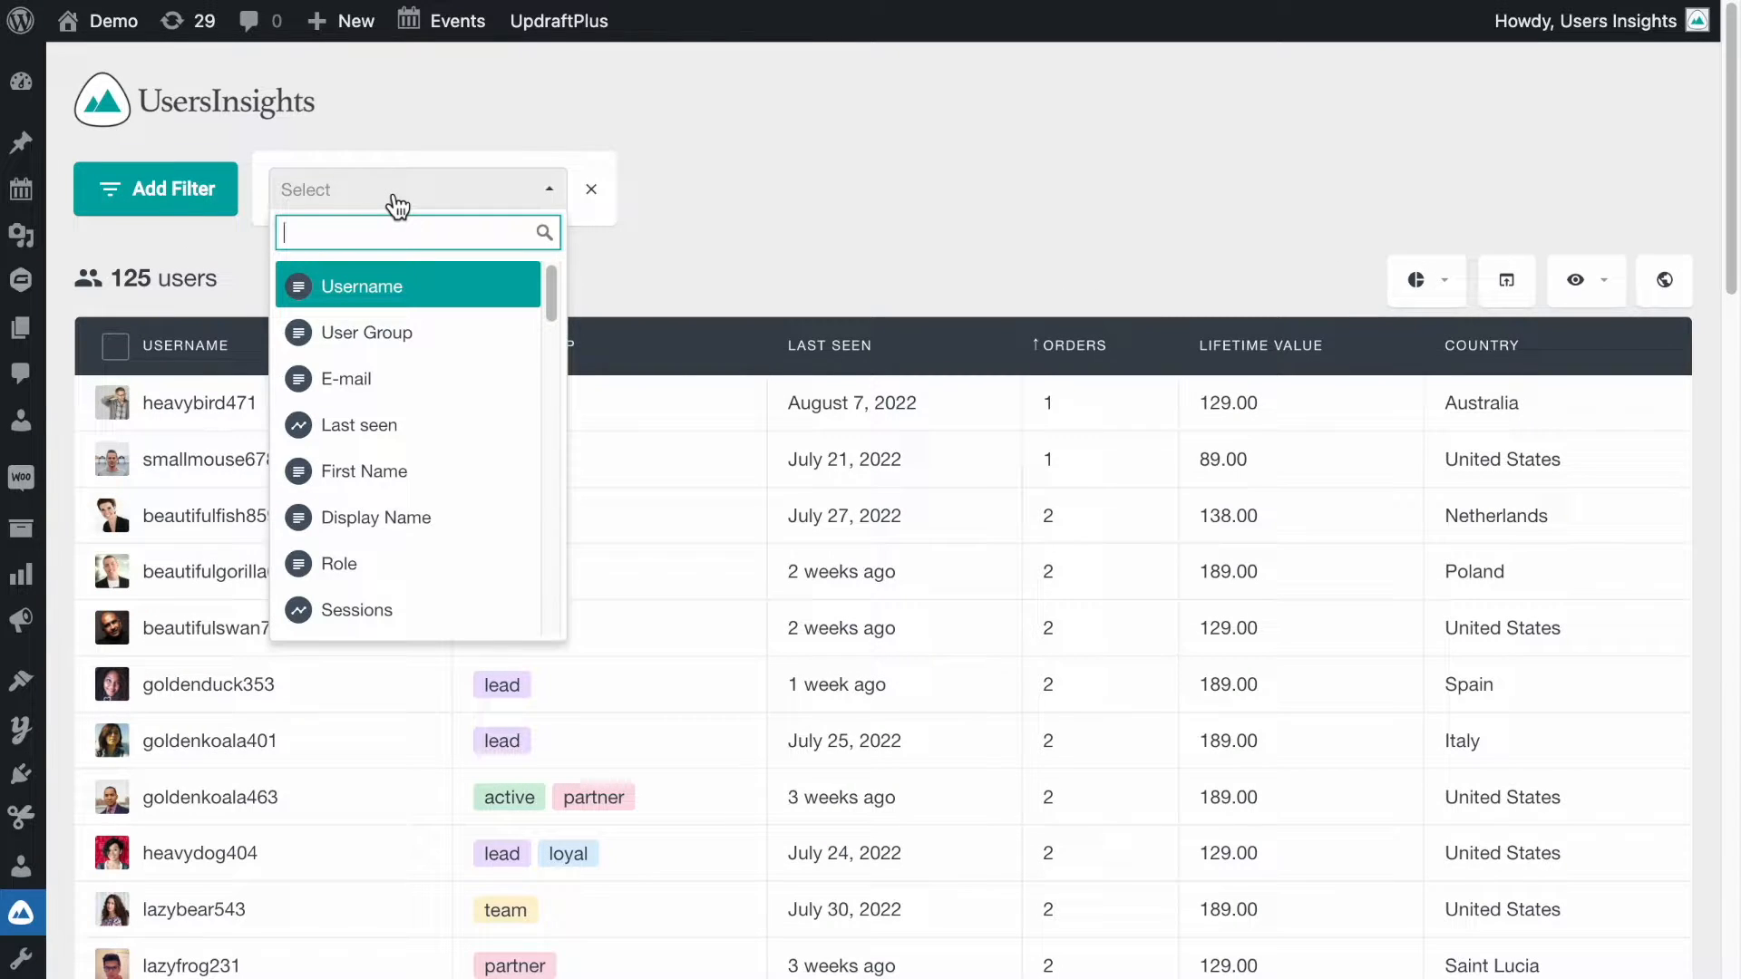
pyautogui.write('order')
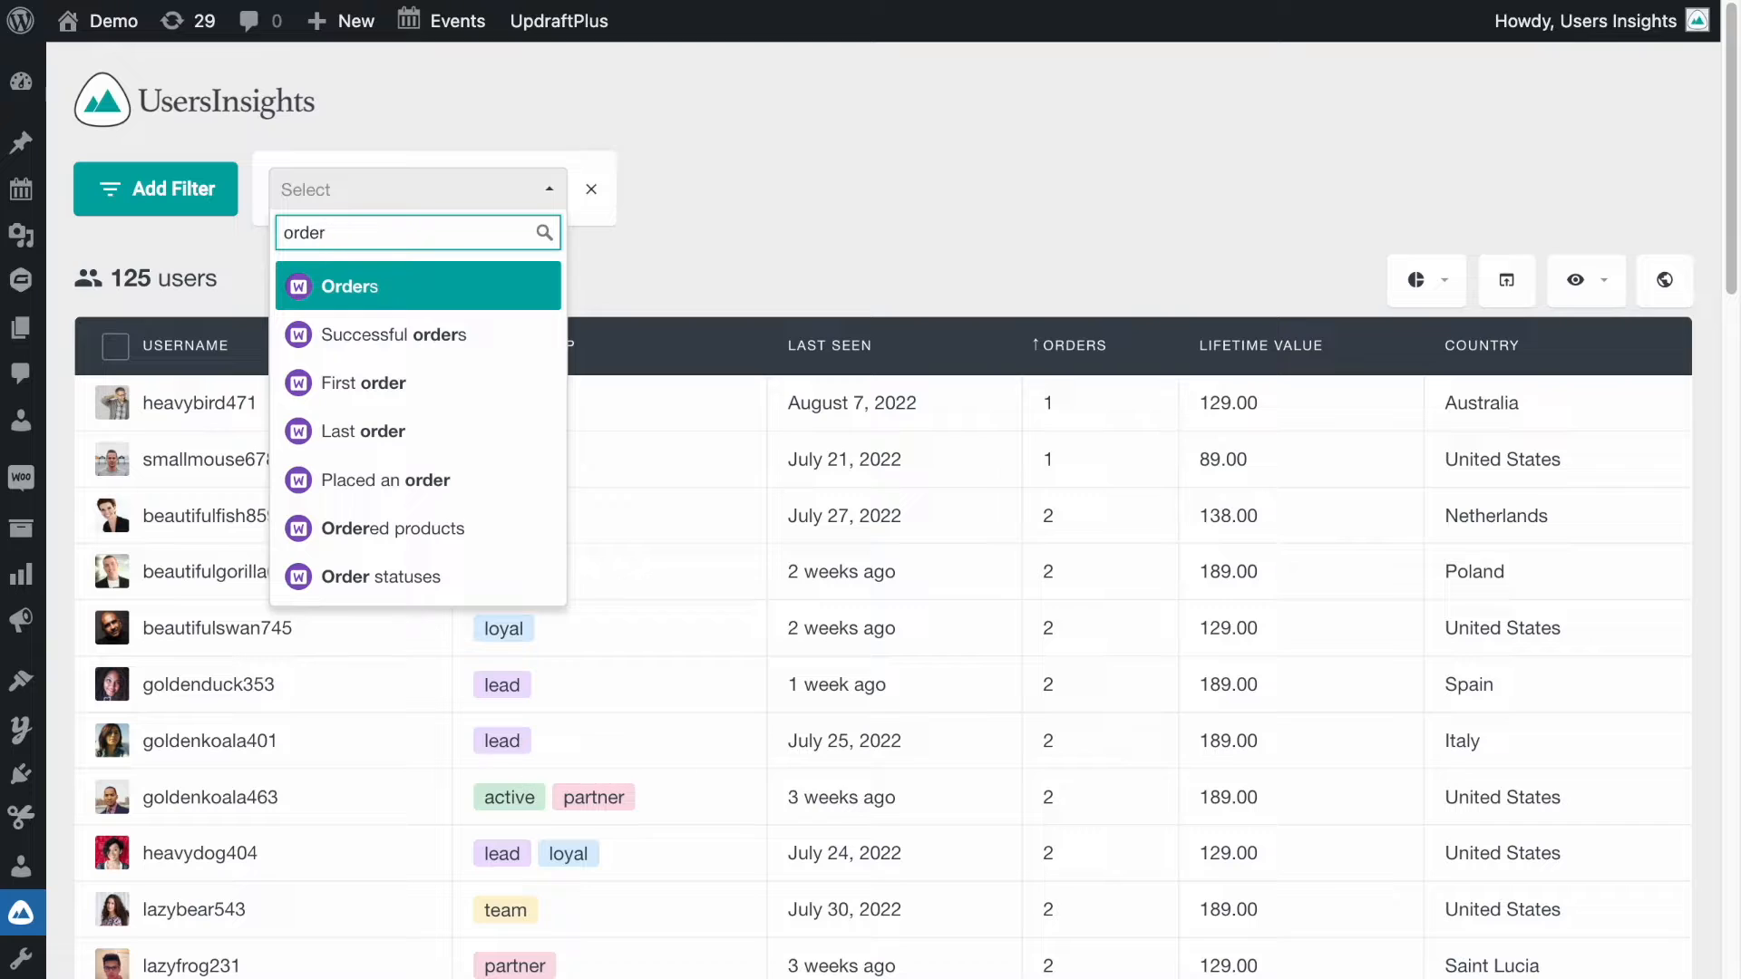
pyautogui.click(393, 528)
pyautogui.click(761, 192)
pyautogui.click(767, 202)
pyautogui.click(886, 201)
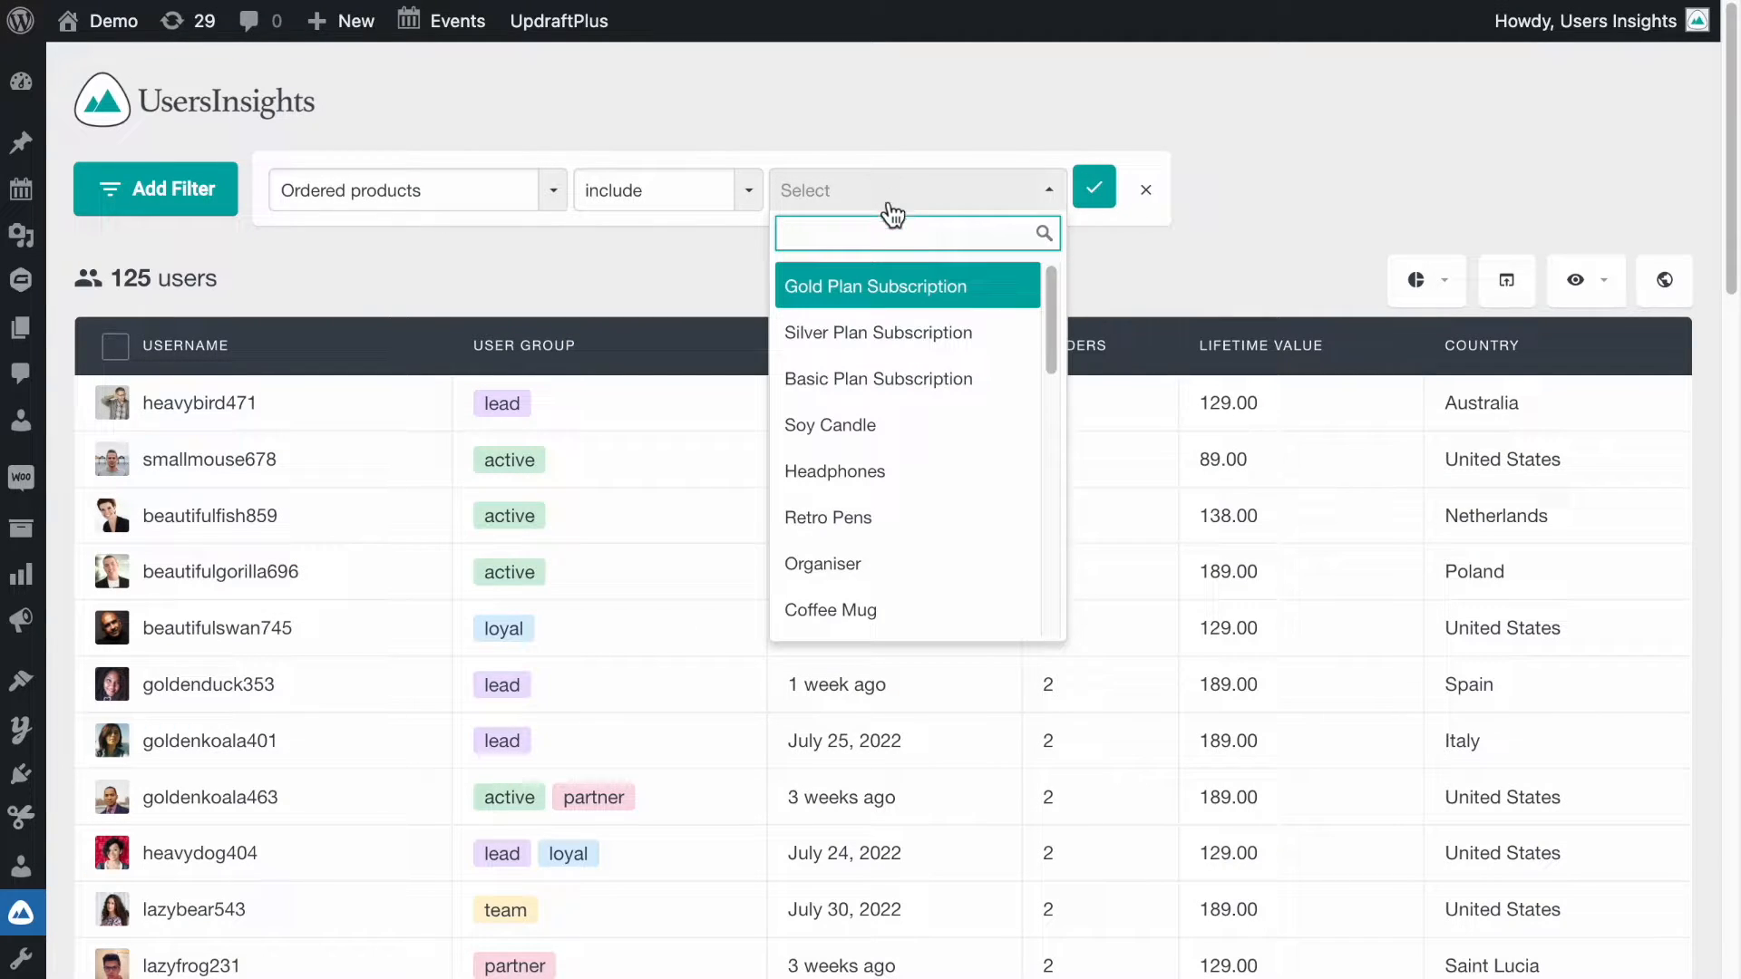
pyautogui.write('box')
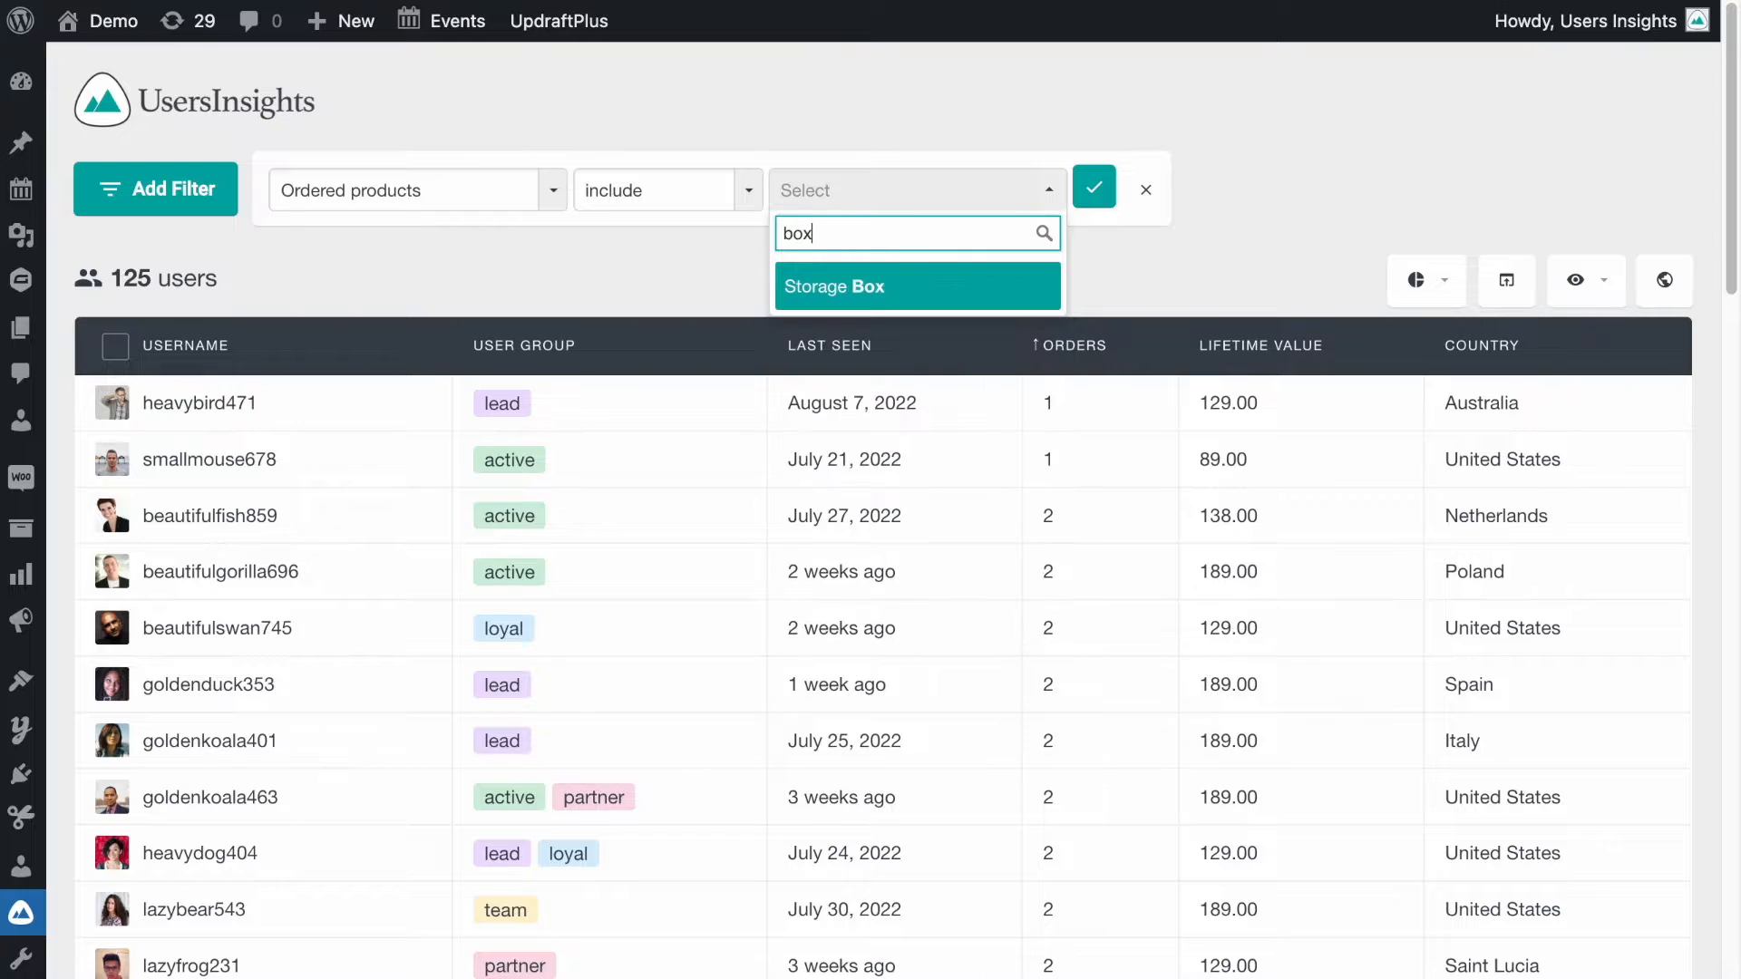
pyautogui.click(875, 286)
pyautogui.click(1093, 198)
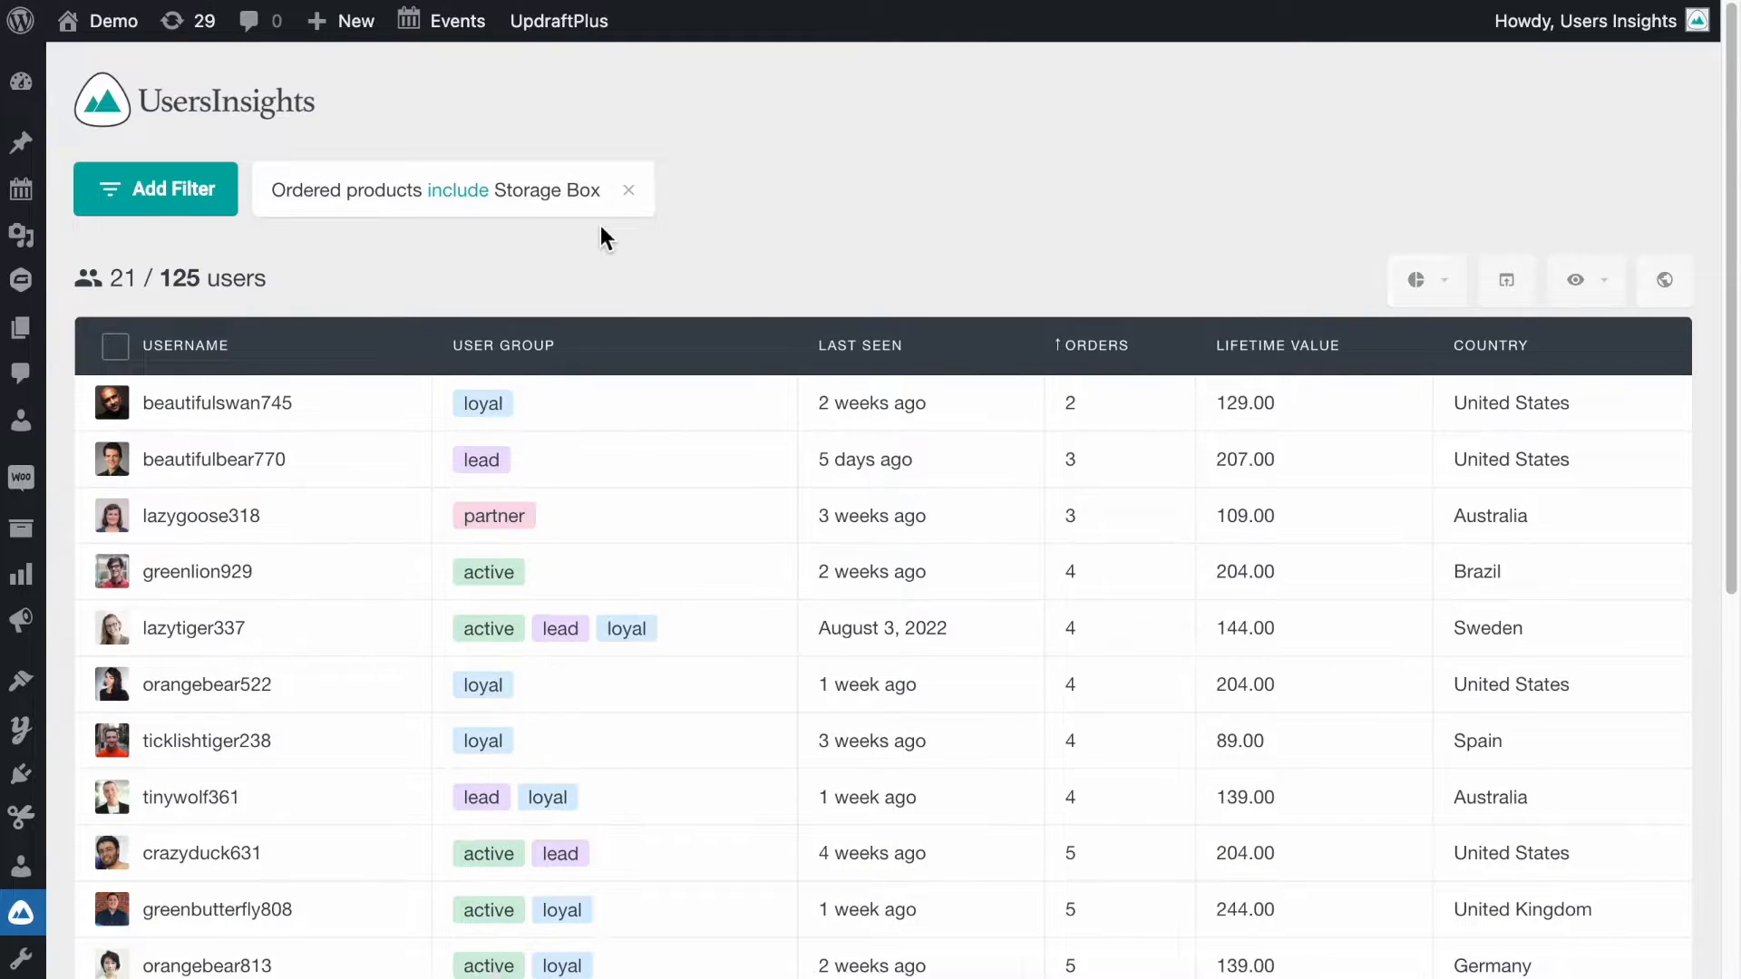
# Add a second Ordered products filter that includes Wooden Phone Stand alongside the Storage Box filter.
pyautogui.click(207, 205)
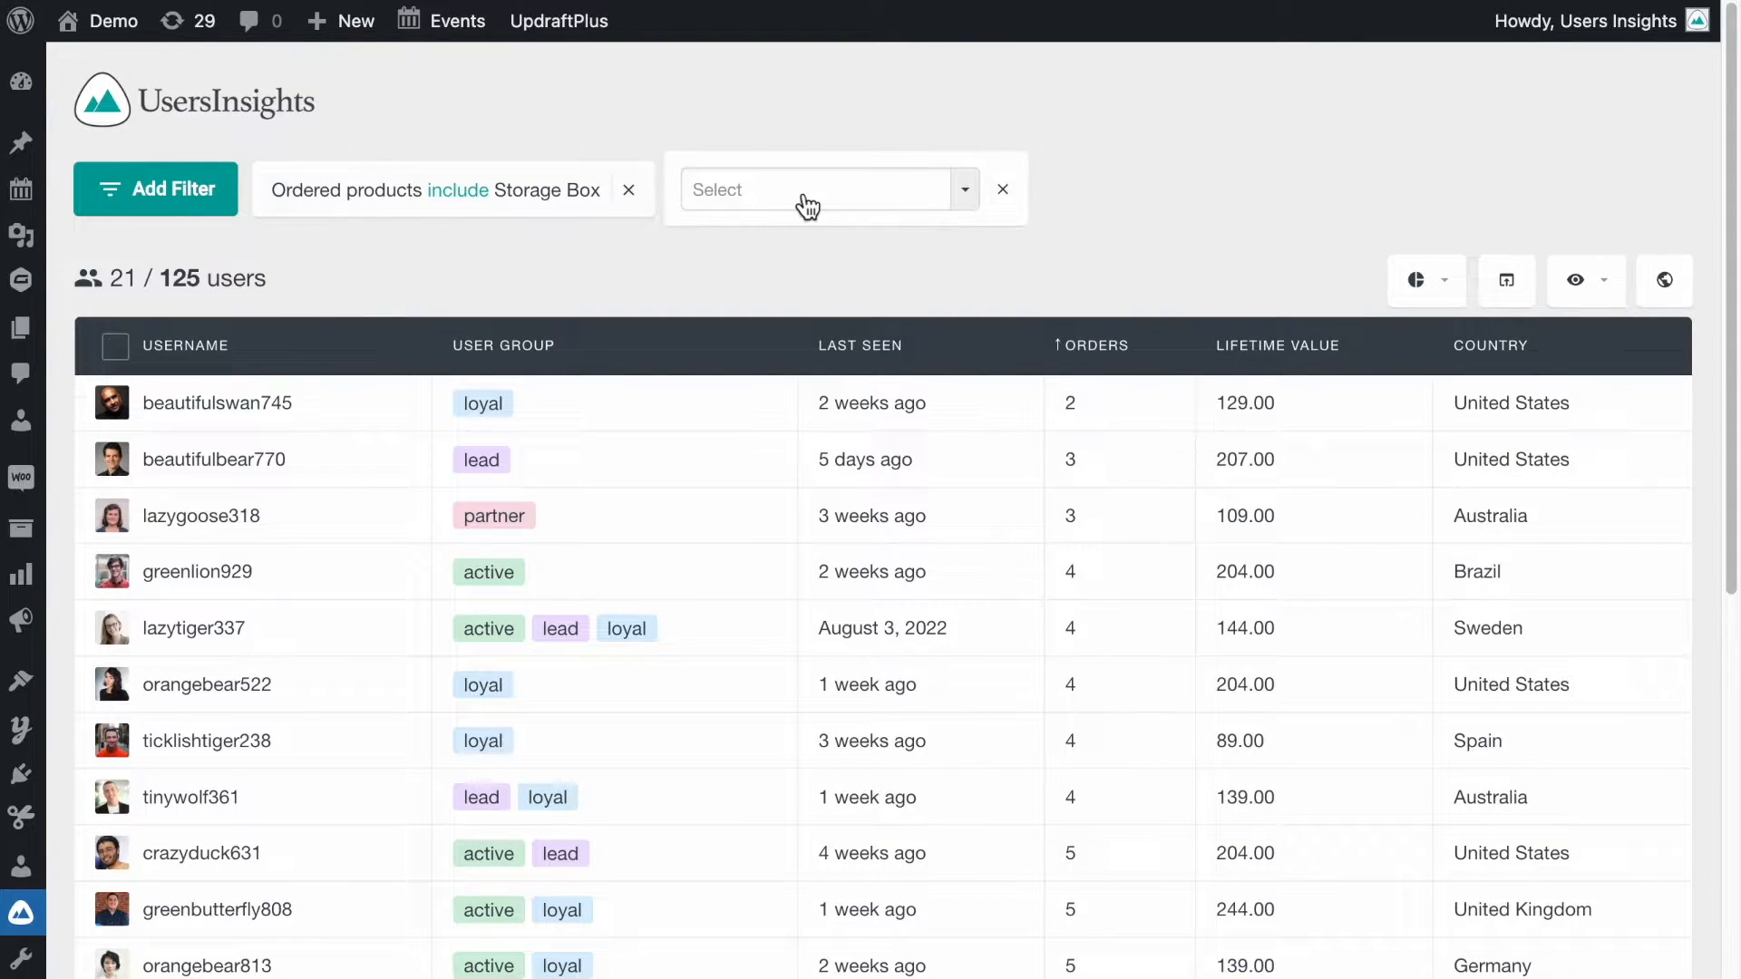
pyautogui.click(802, 199)
pyautogui.write('ordere')
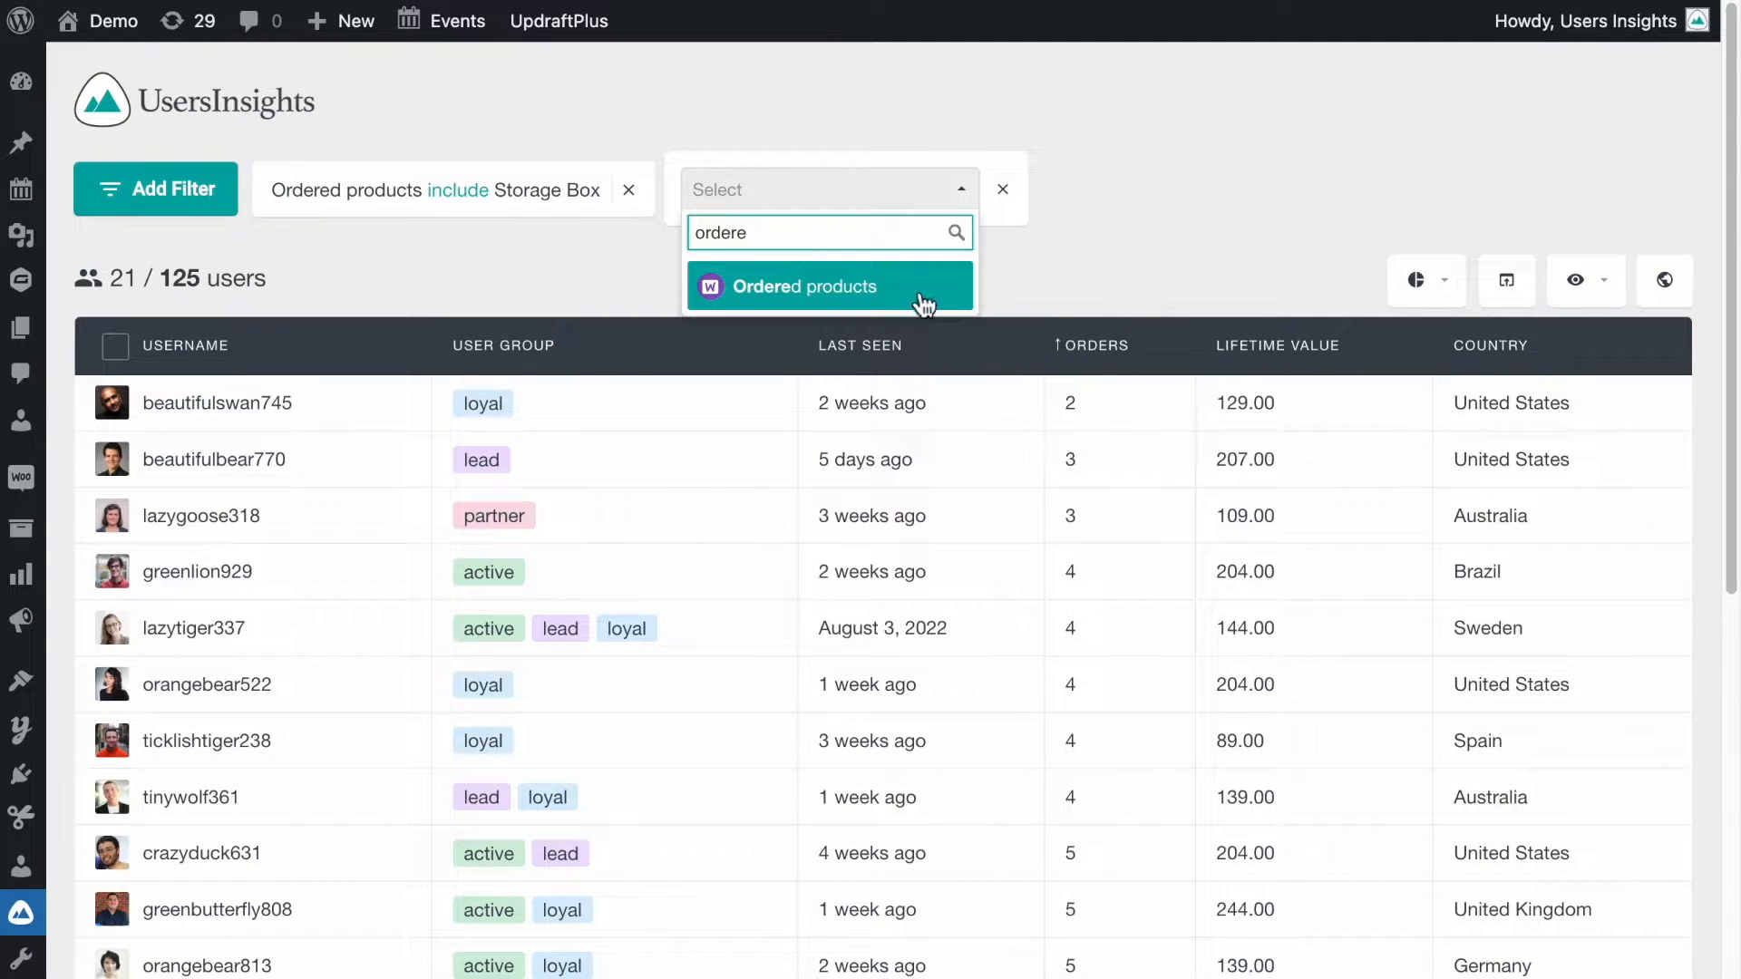
pyautogui.click(923, 302)
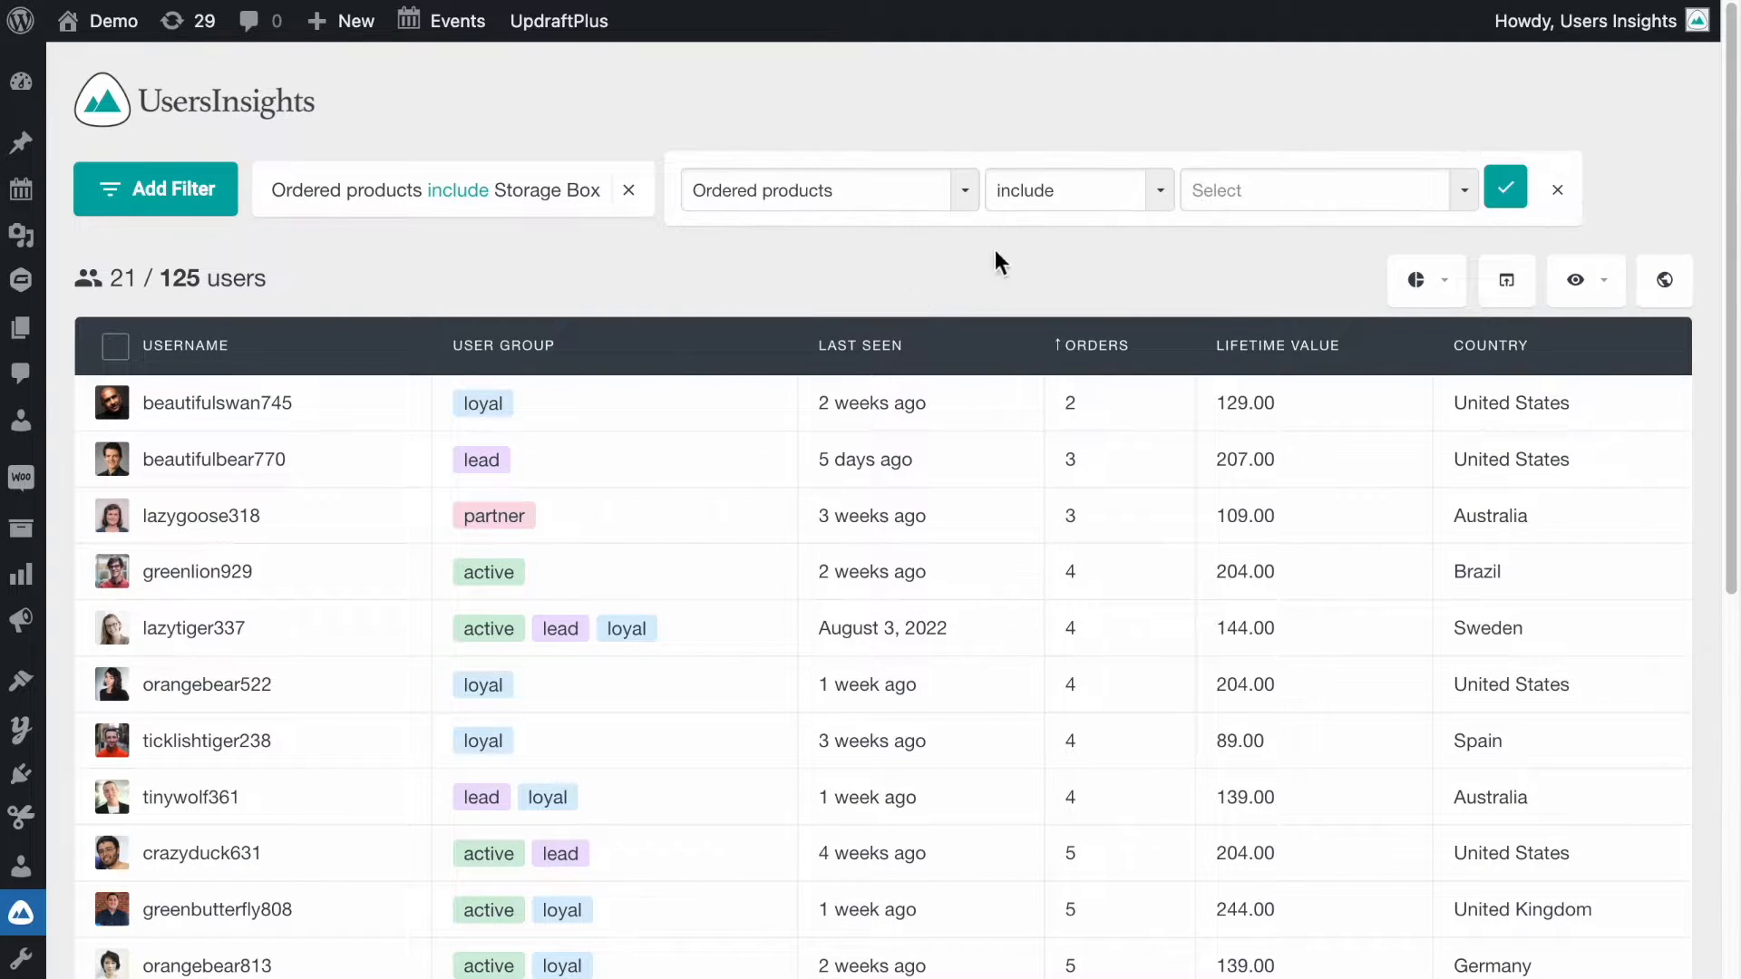
pyautogui.click(1227, 198)
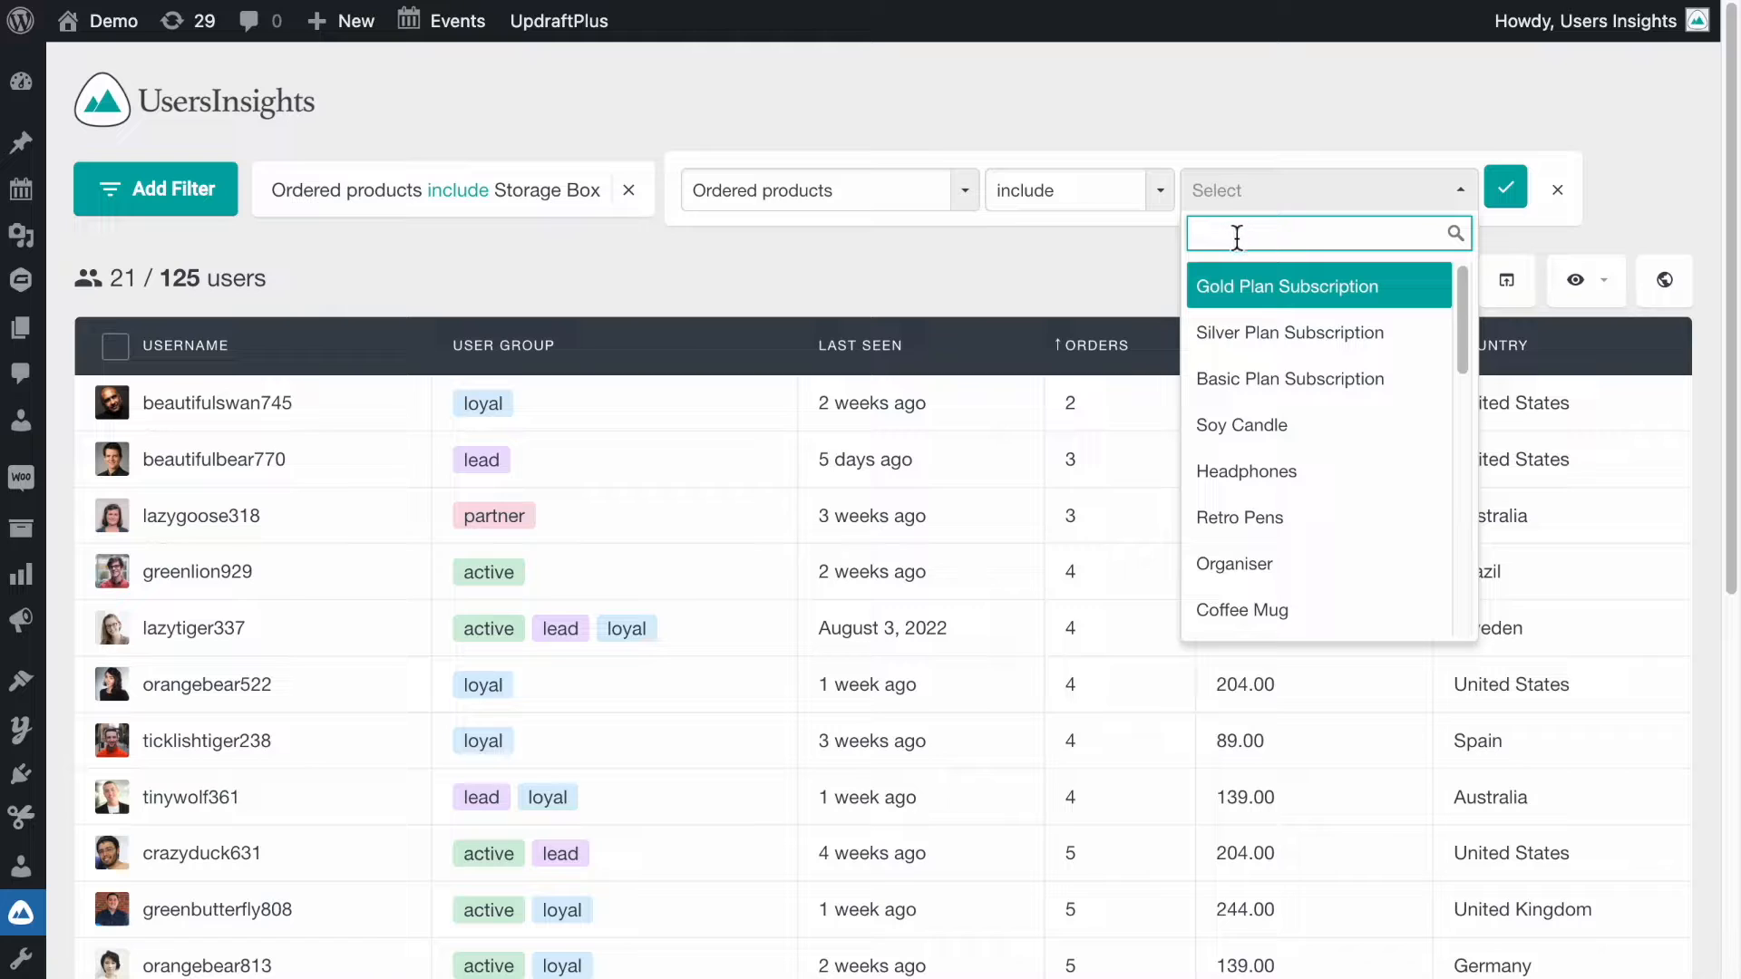
pyautogui.write('wood')
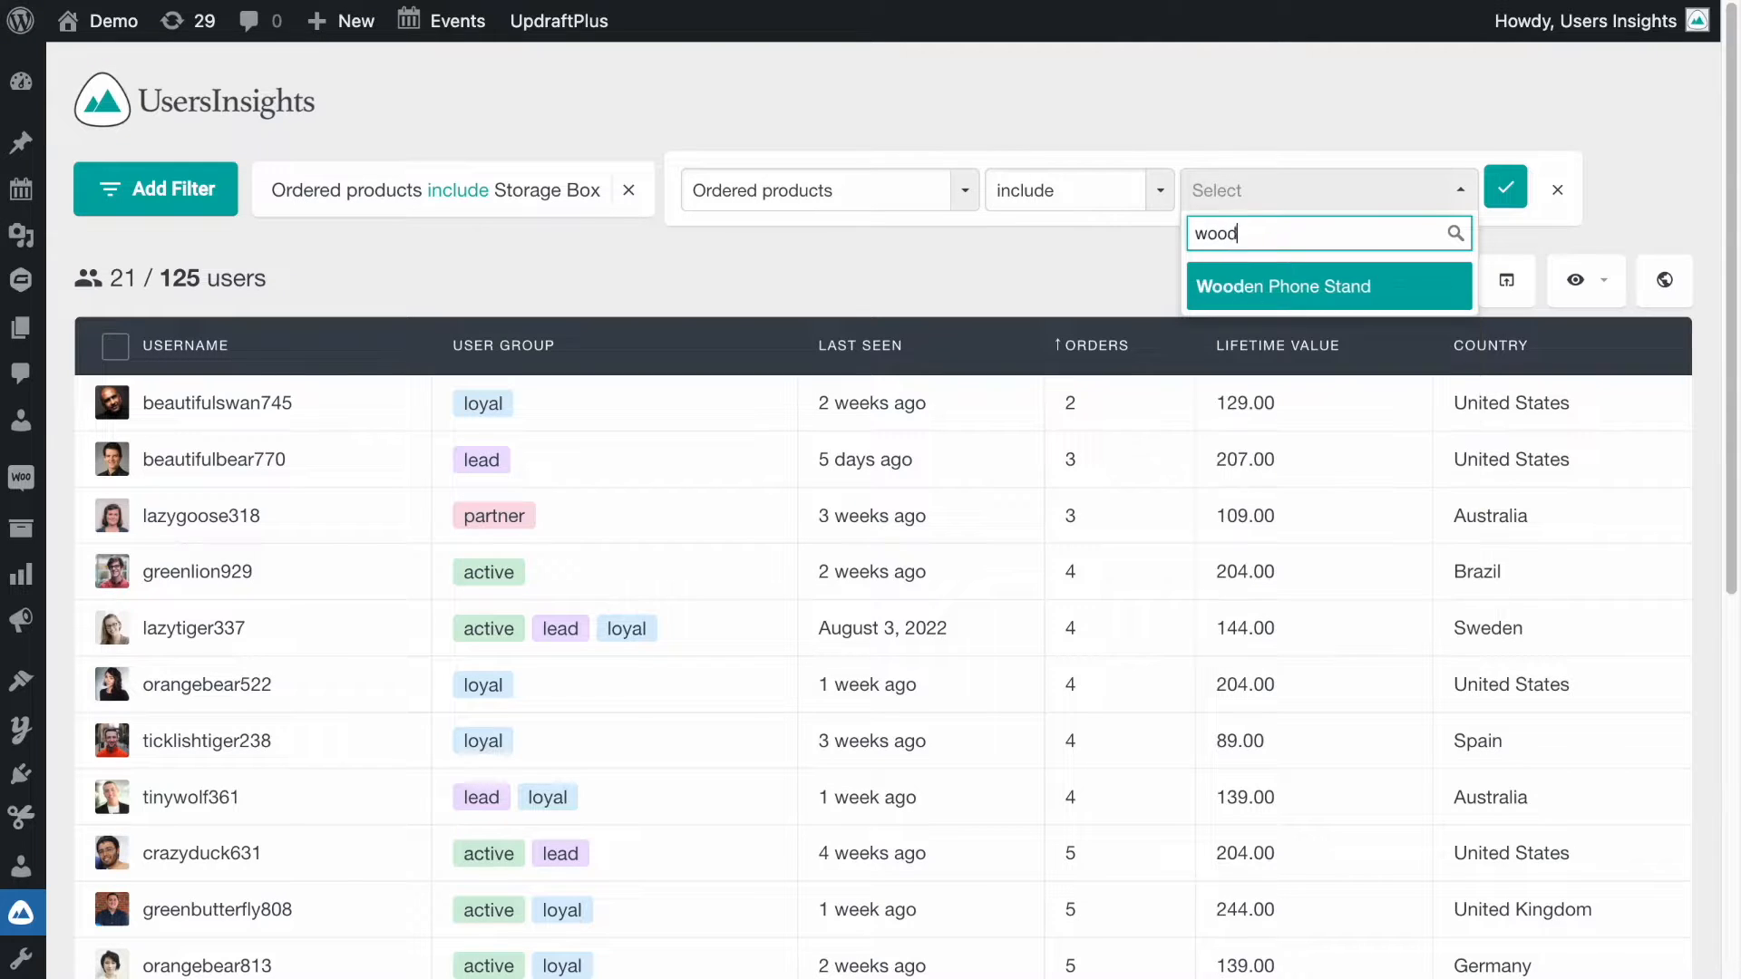
pyautogui.click(1349, 304)
pyautogui.click(1508, 190)
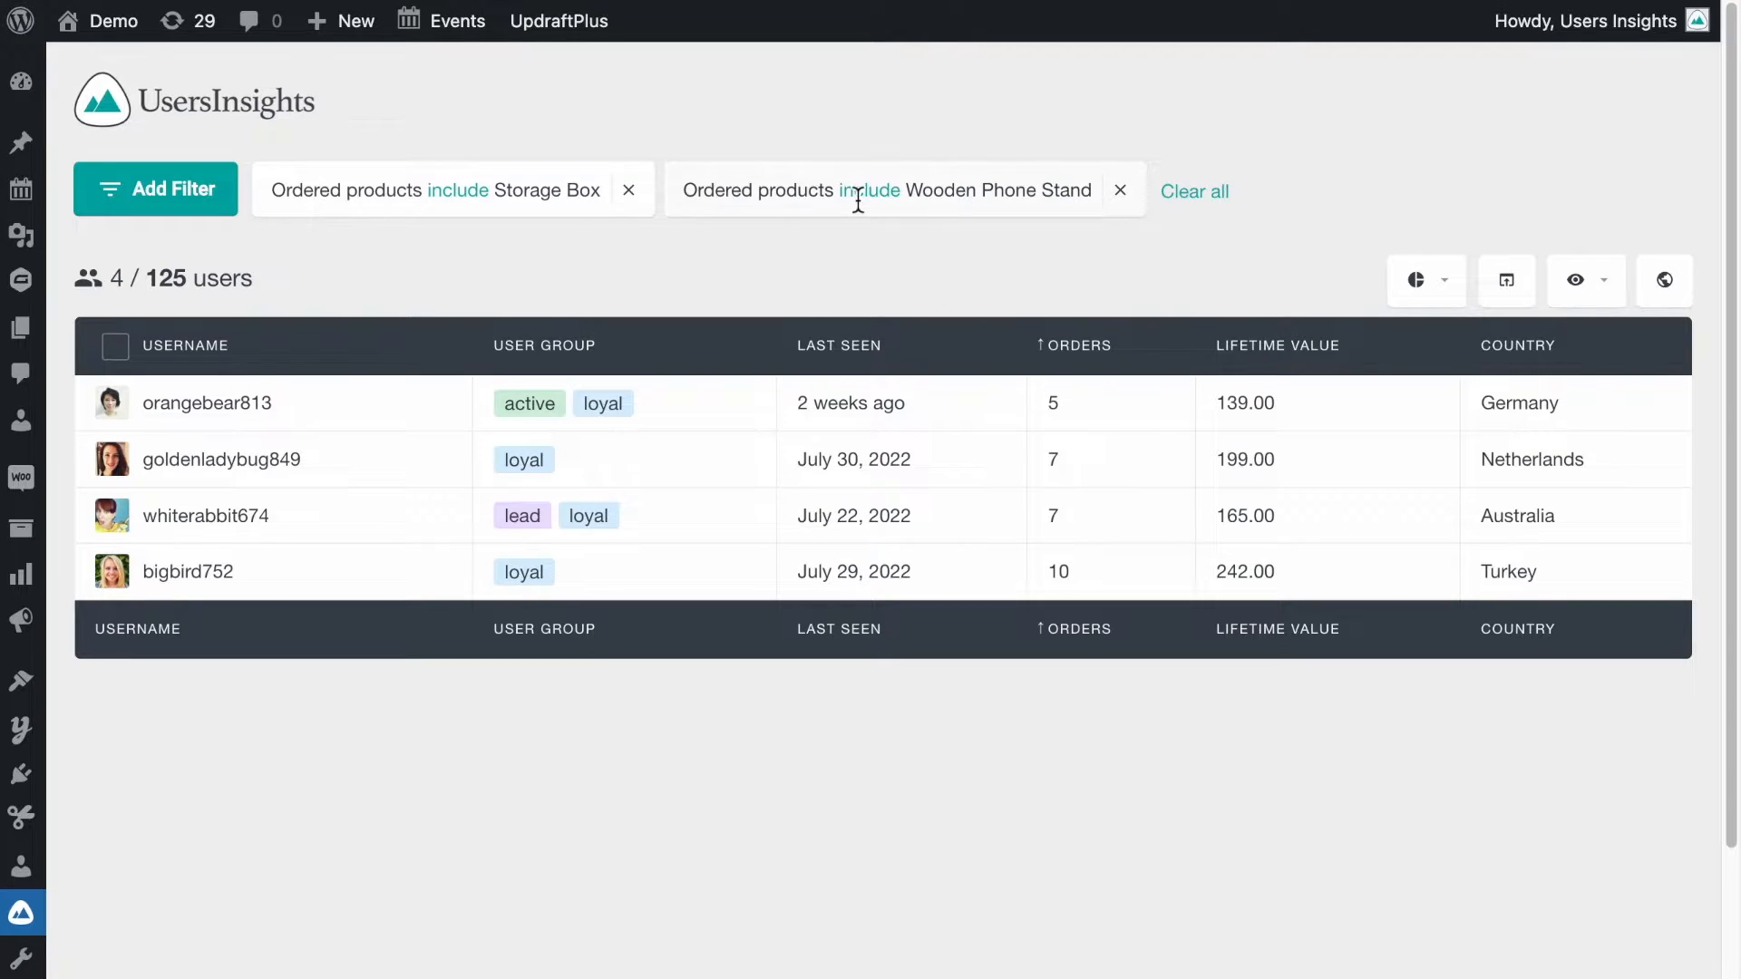
# Change the Wooden Phone Stand filter's condition to exclude and apply it.
pyautogui.click(858, 202)
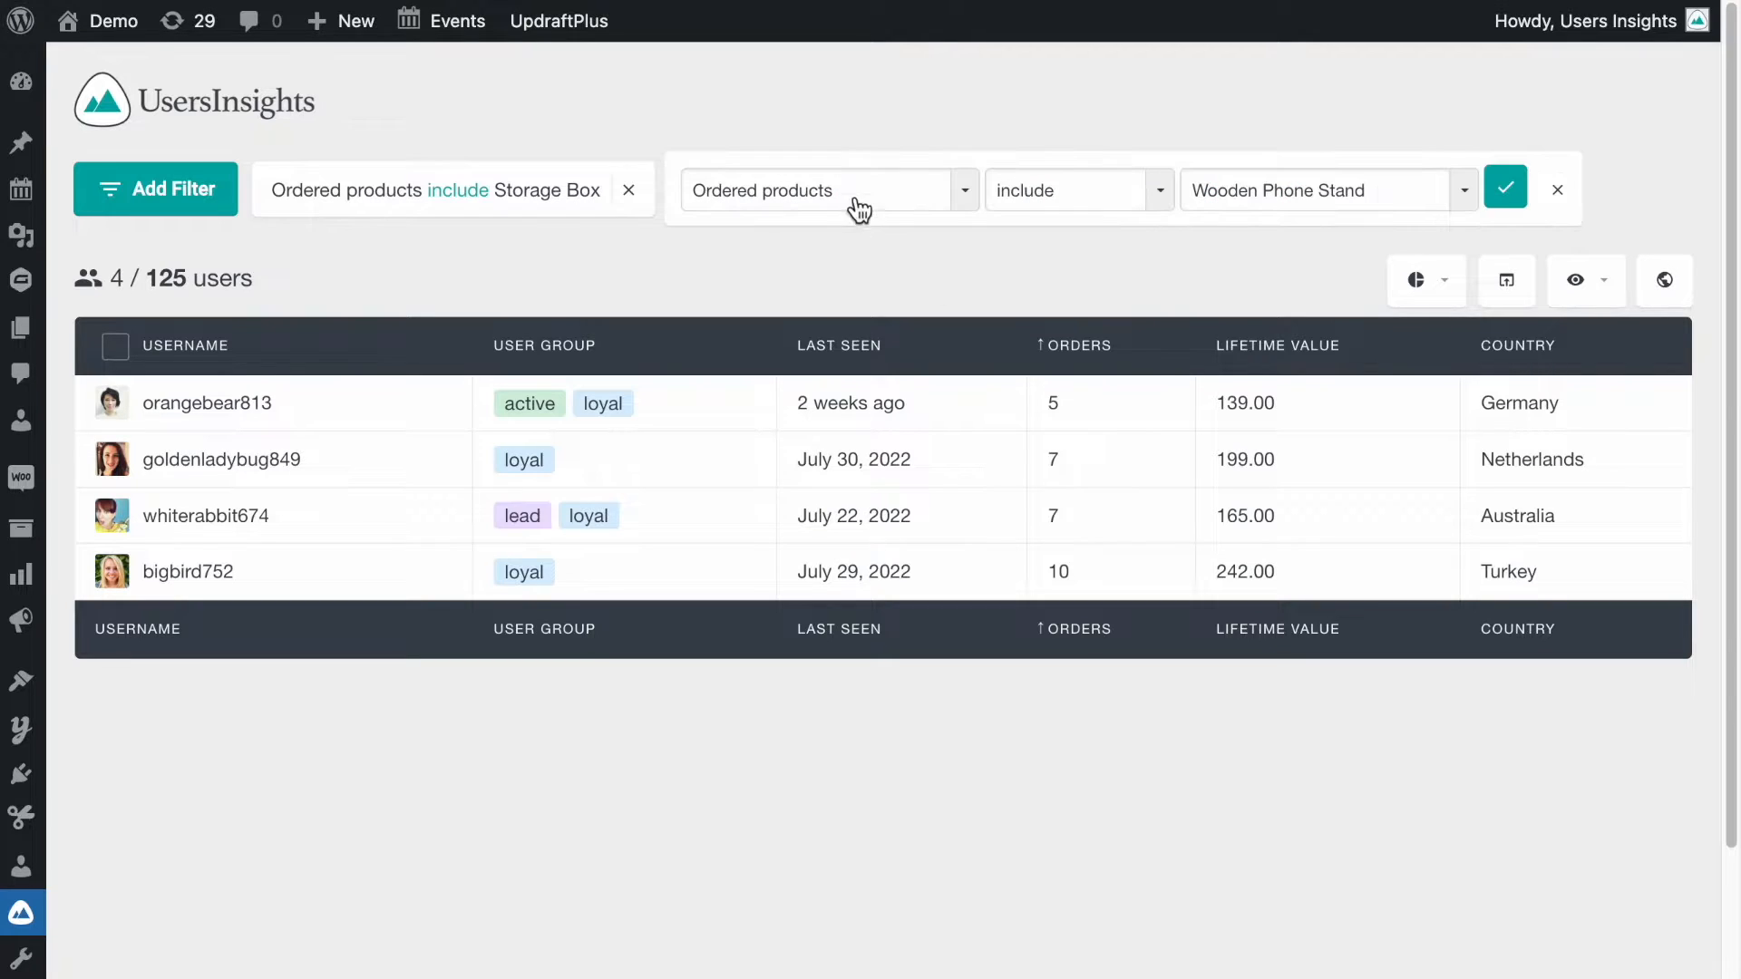
pyautogui.click(1092, 201)
pyautogui.click(1076, 284)
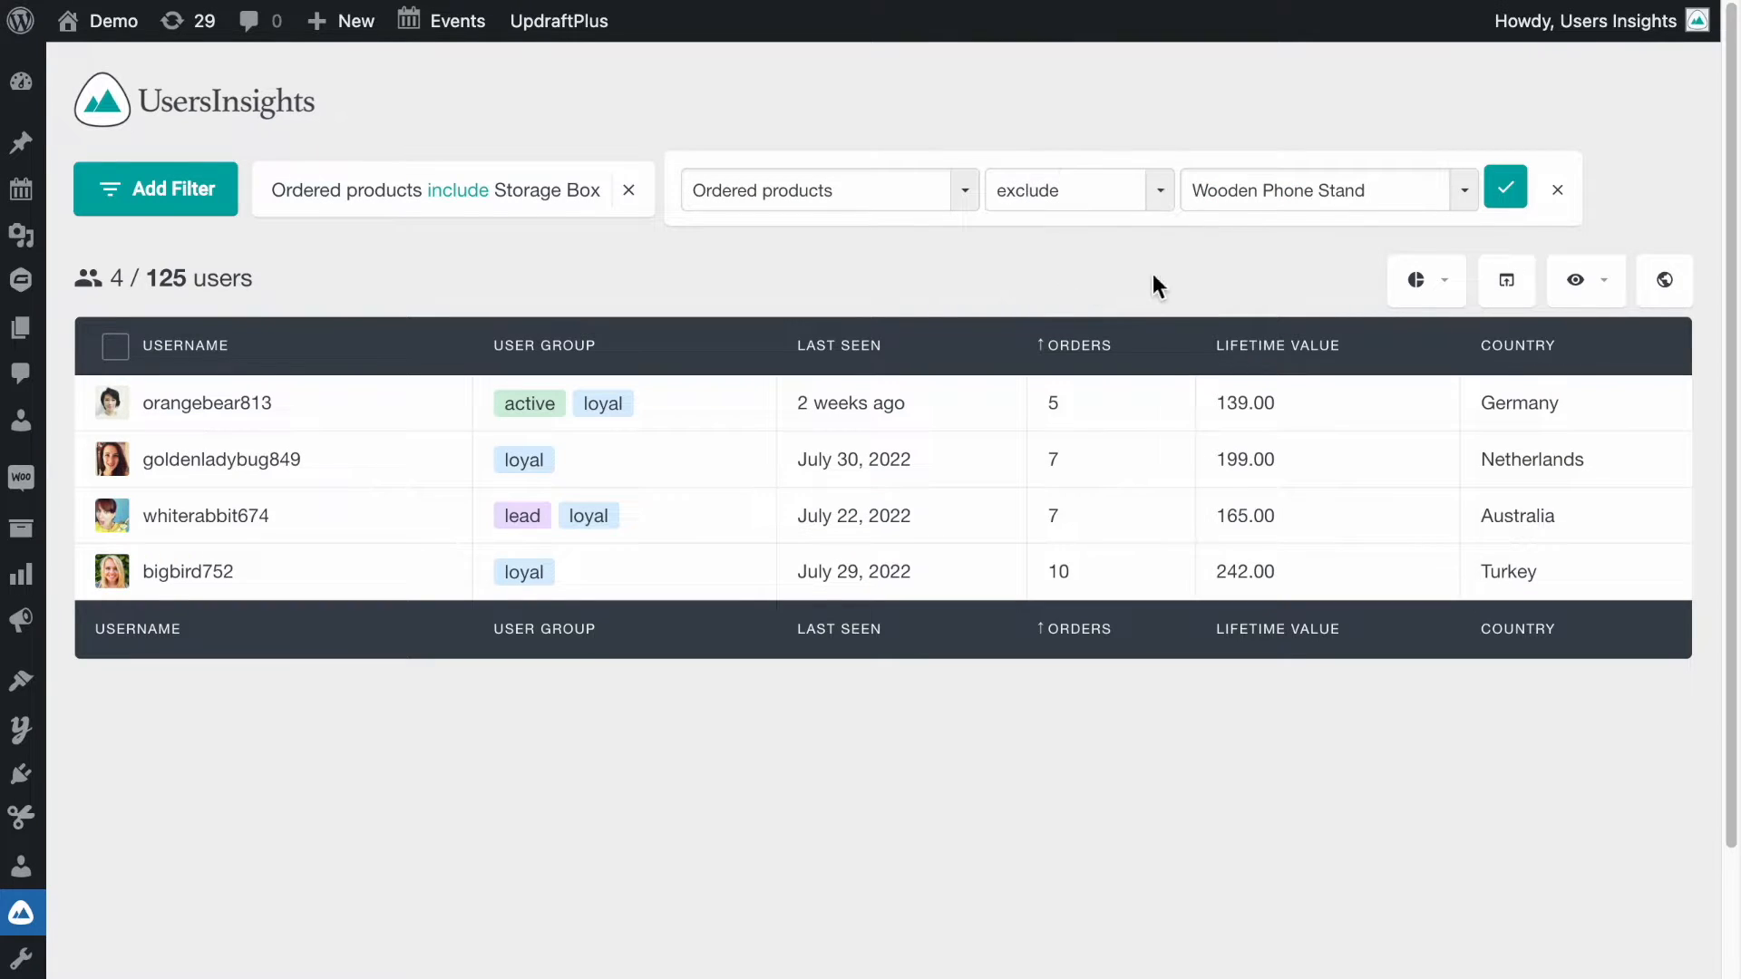
pyautogui.click(1513, 195)
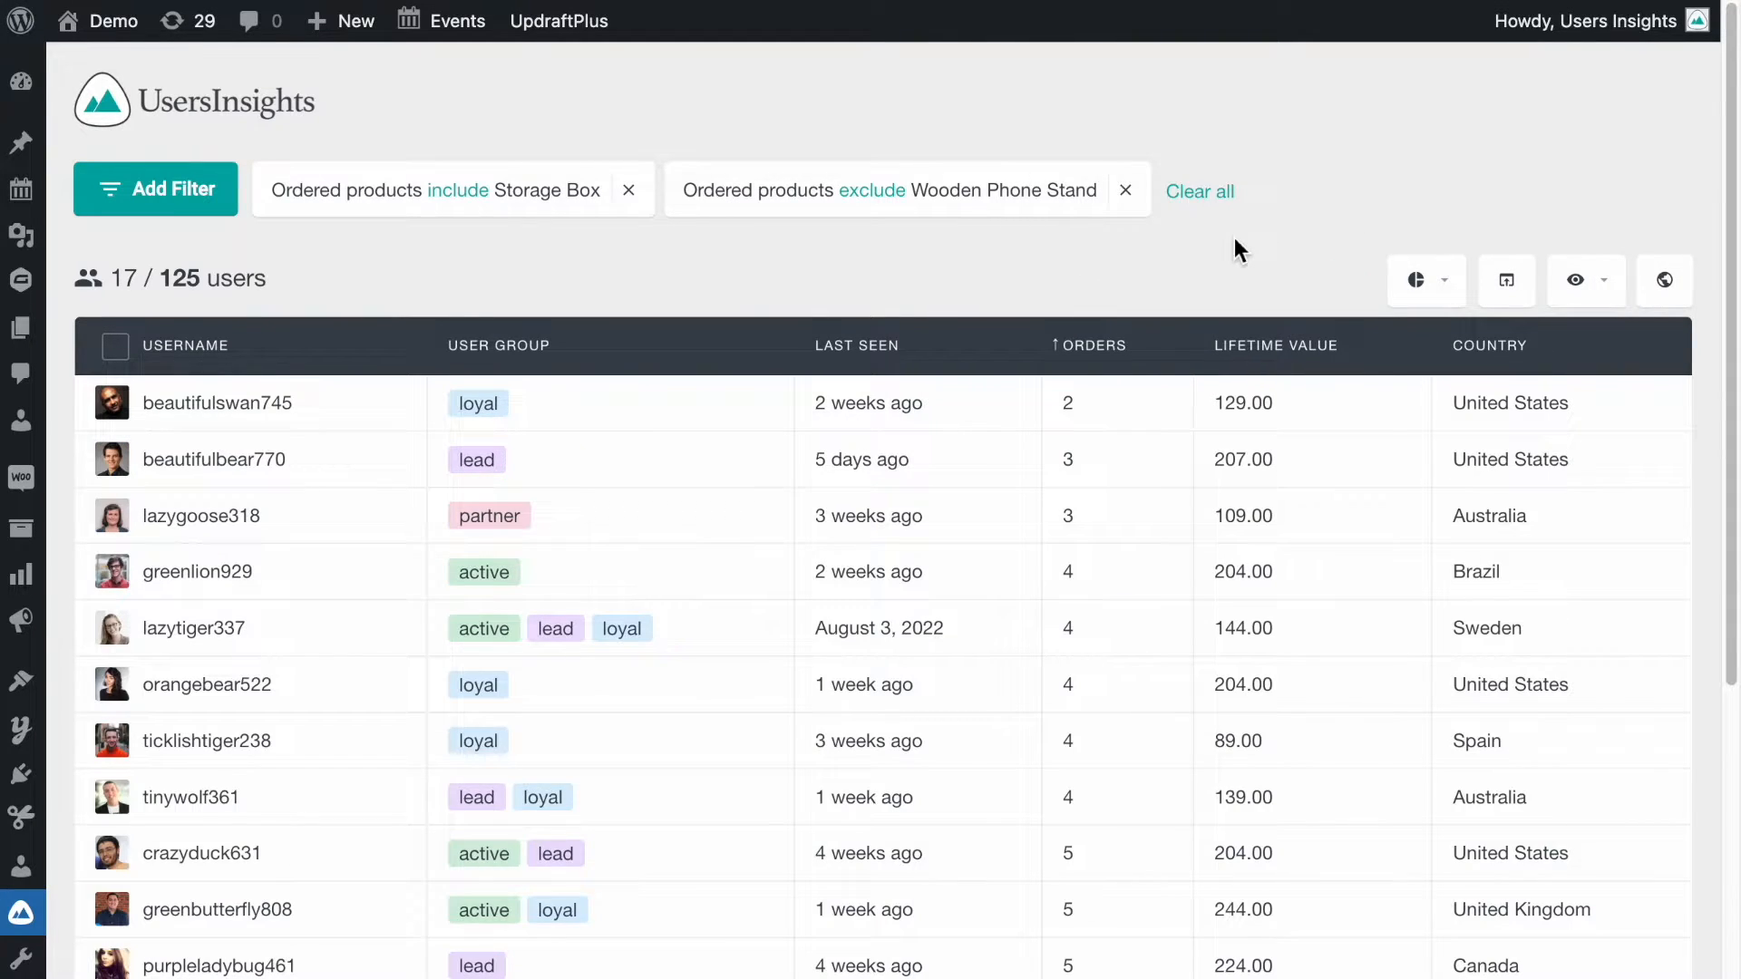
# Clear all filters and apply a new filter for Lifetime value greater than 150.
pyautogui.click(1222, 195)
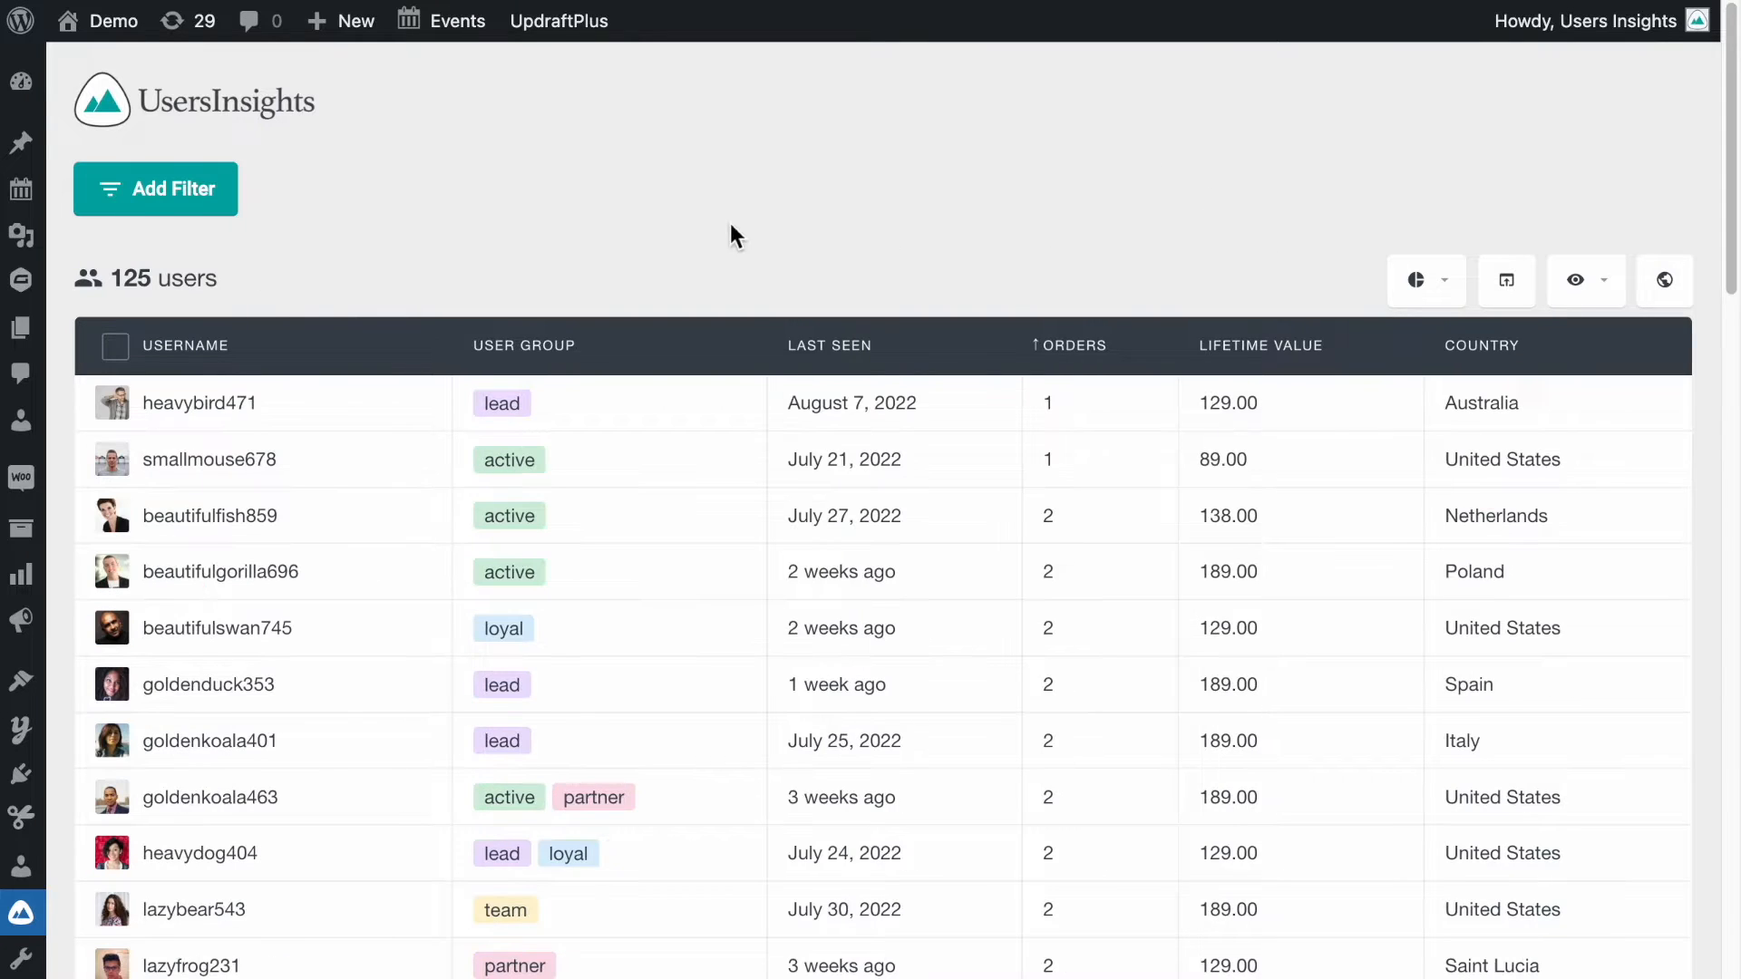
pyautogui.click(158, 209)
pyautogui.click(426, 204)
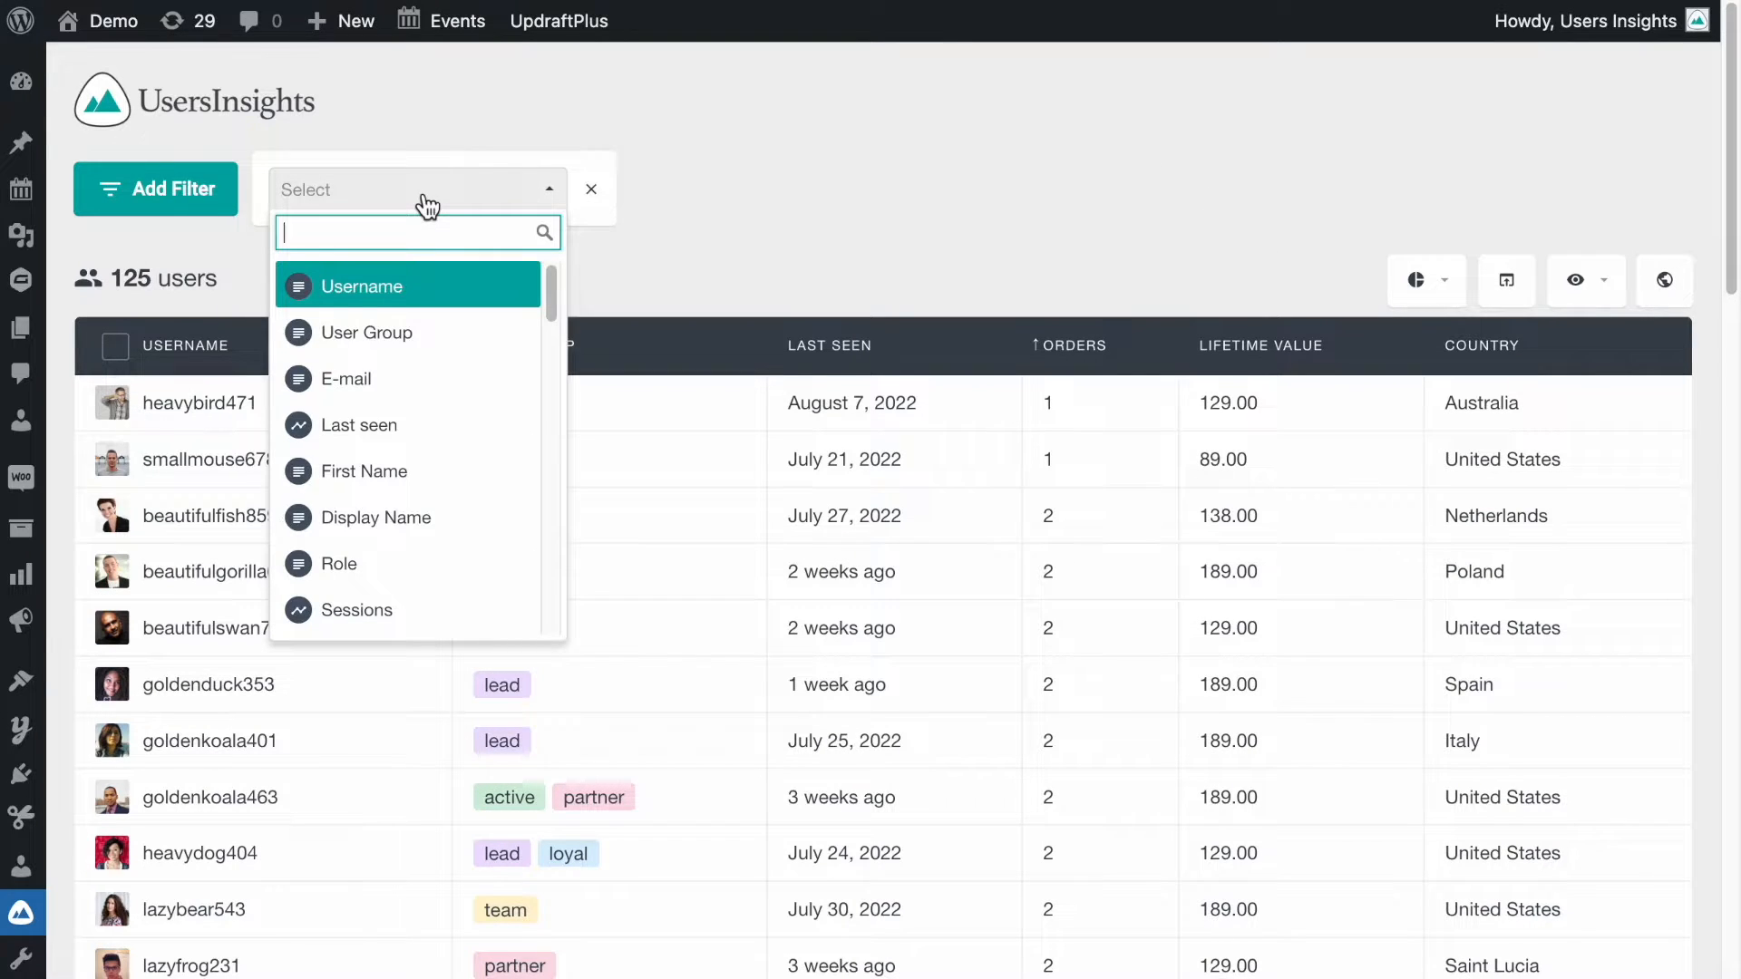
pyautogui.write('lifet')
pyautogui.click(500, 272)
pyautogui.click(754, 199)
pyautogui.click(711, 284)
pyautogui.click(806, 193)
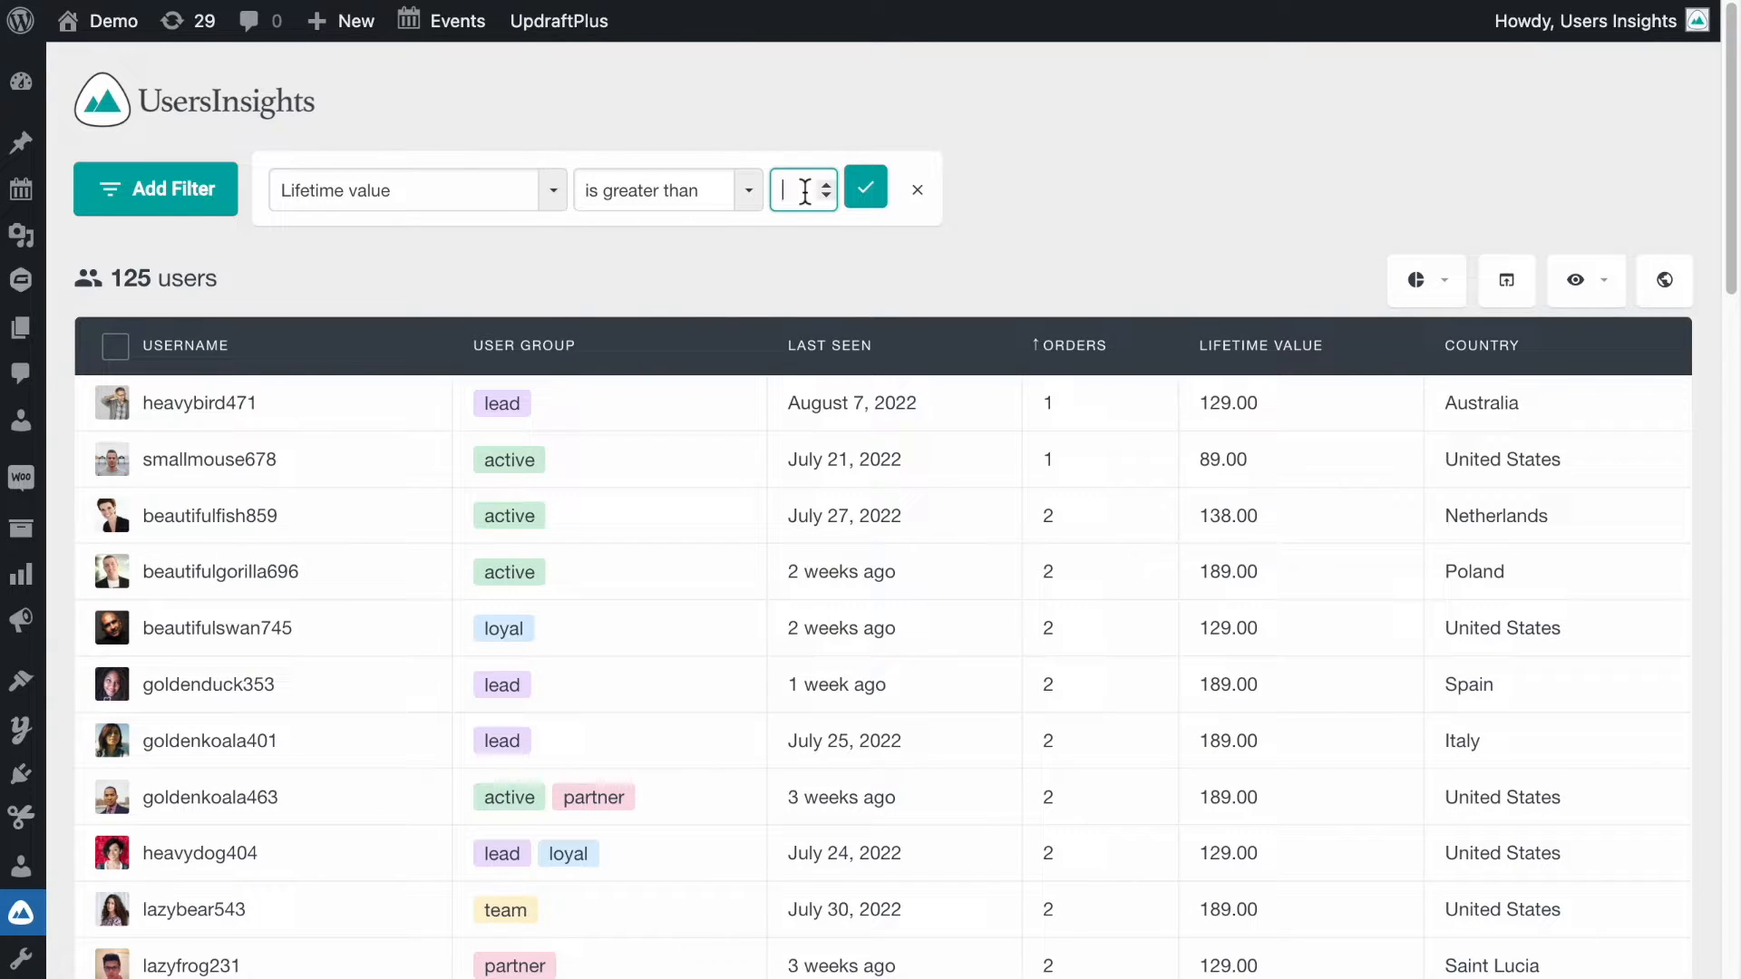
pyautogui.click(869, 192)
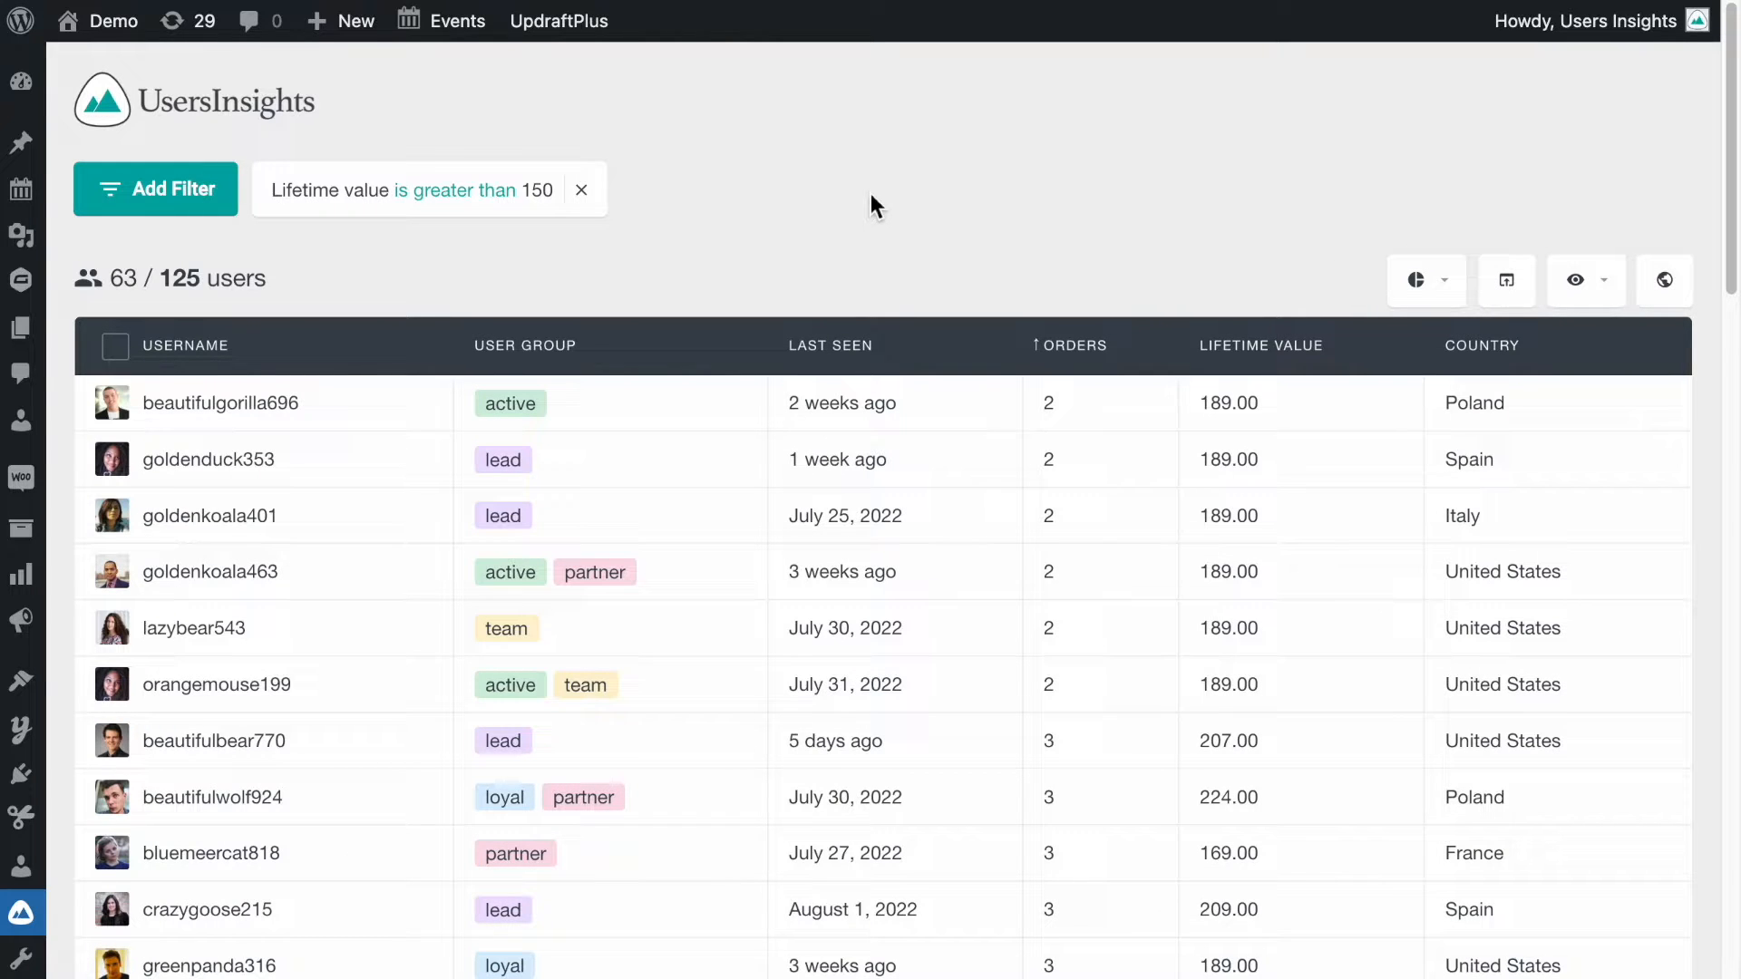
# Change the Lifetime value filter's condition to is less than and apply it.
pyautogui.click(478, 191)
pyautogui.click(694, 201)
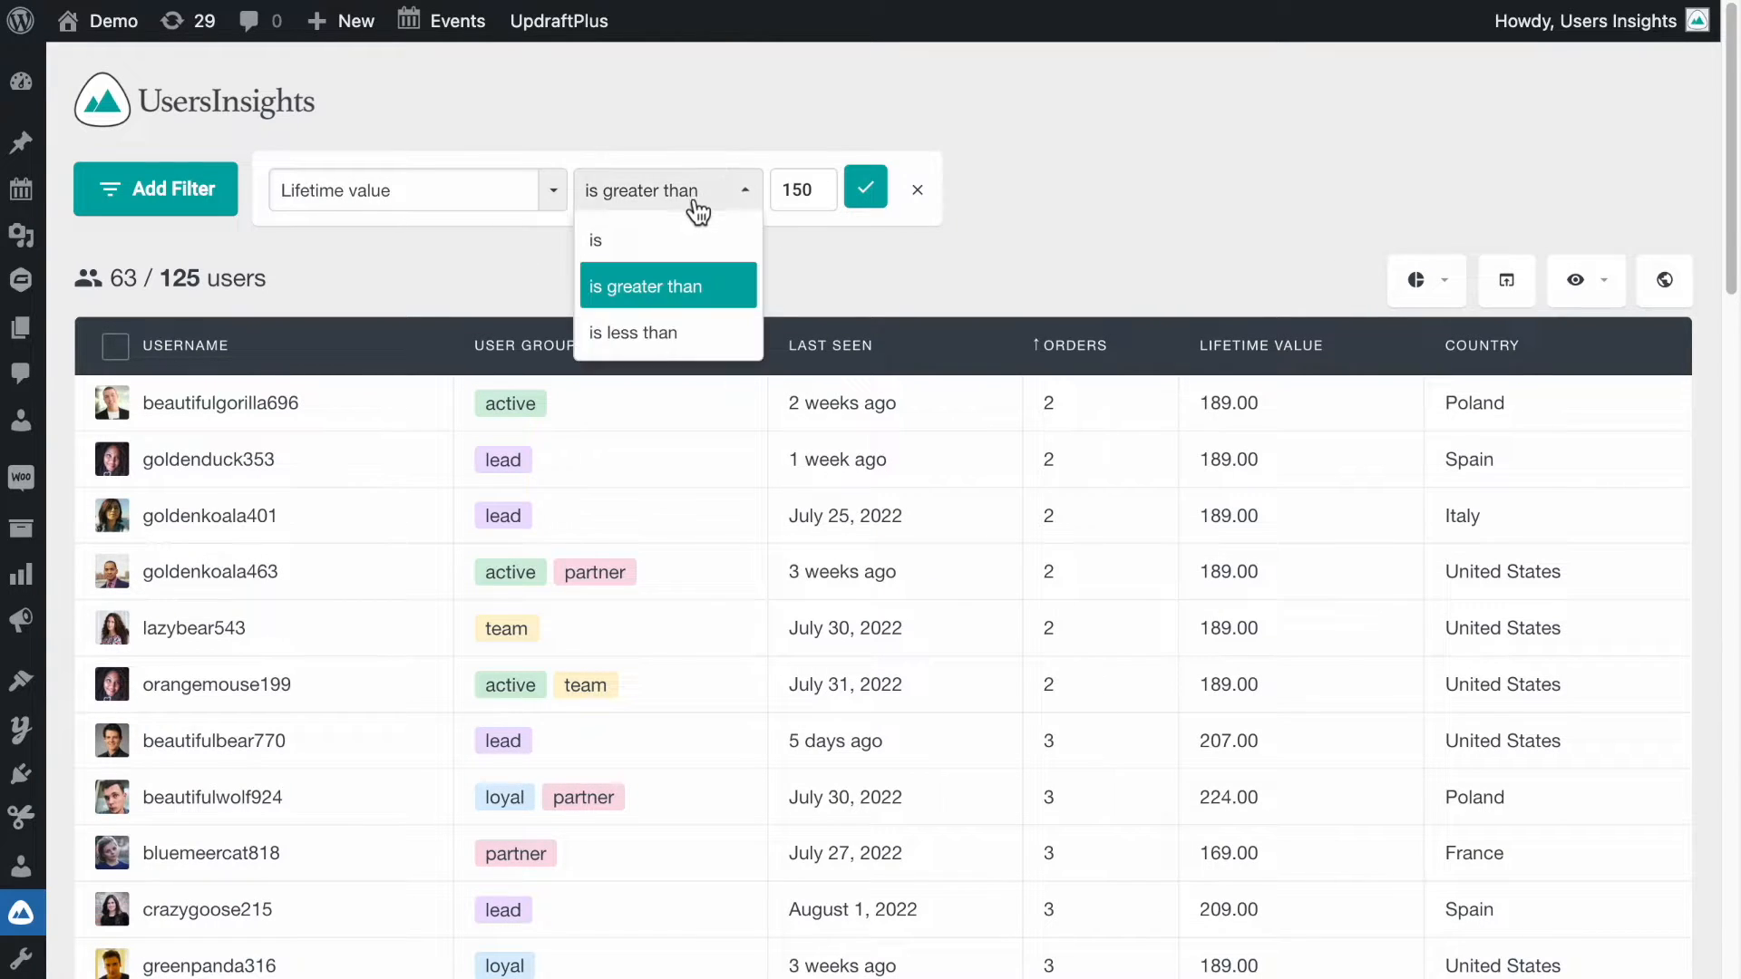
pyautogui.click(657, 338)
pyautogui.click(864, 197)
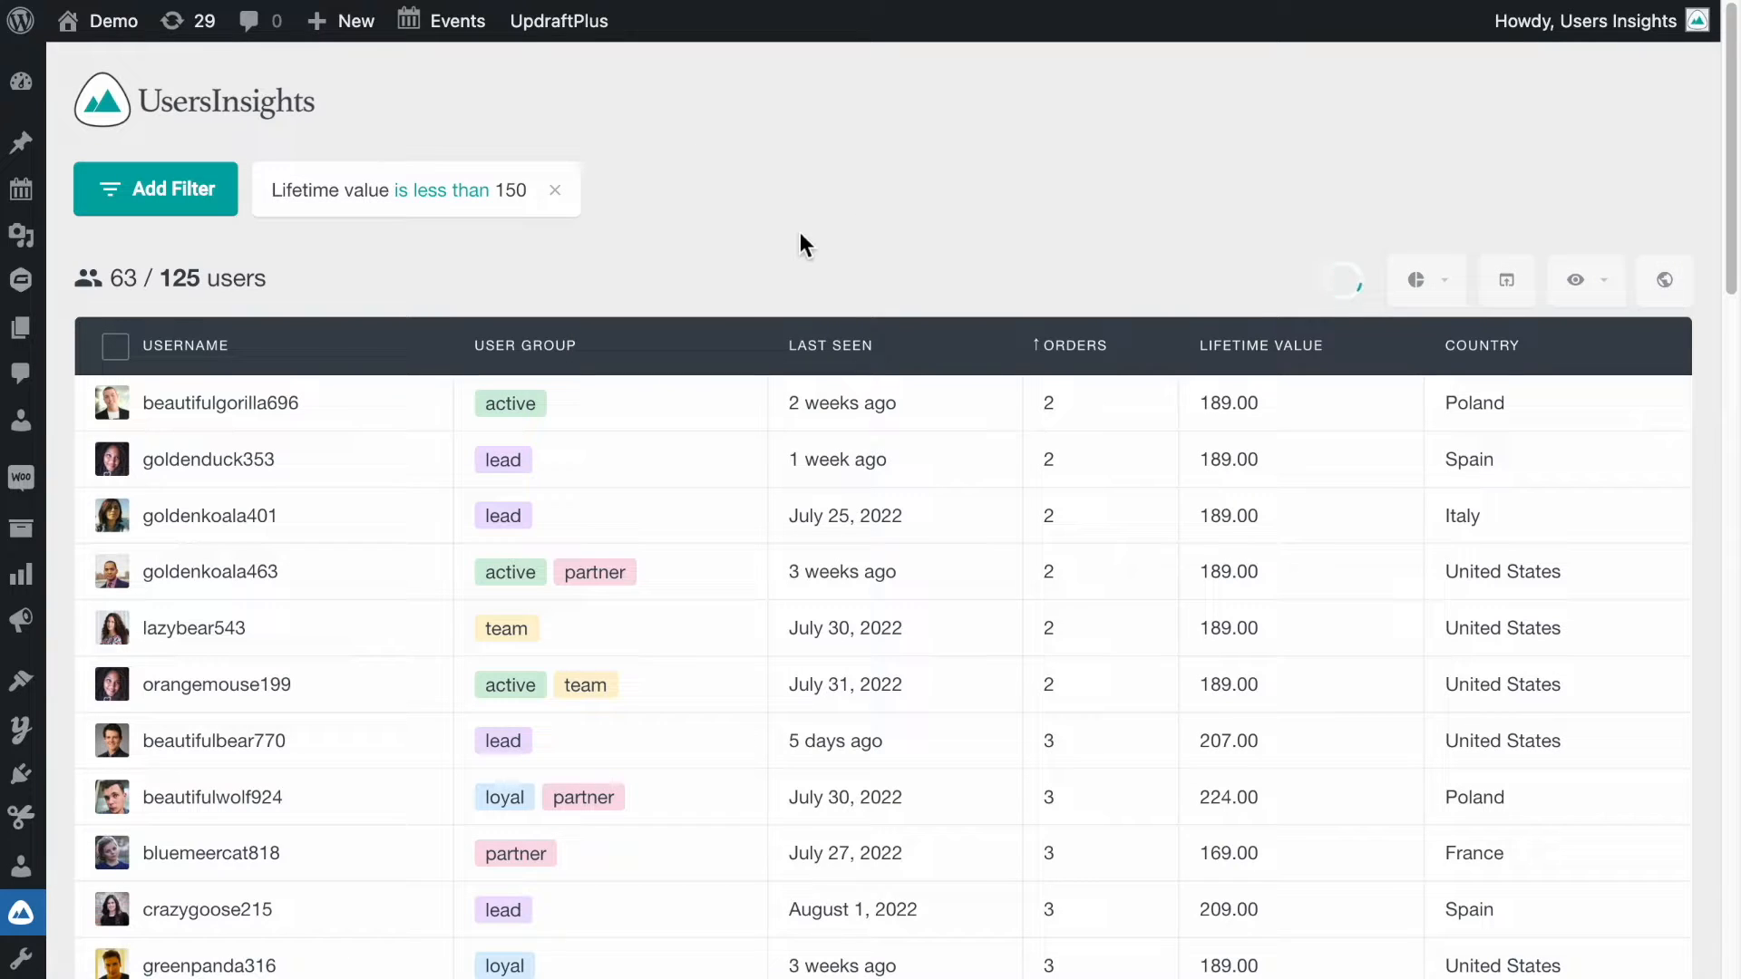
# Replace the Lifetime value filter with a Has used coupon filter for SAVE10.
pyautogui.click(555, 192)
pyautogui.click(150, 190)
pyautogui.click(372, 193)
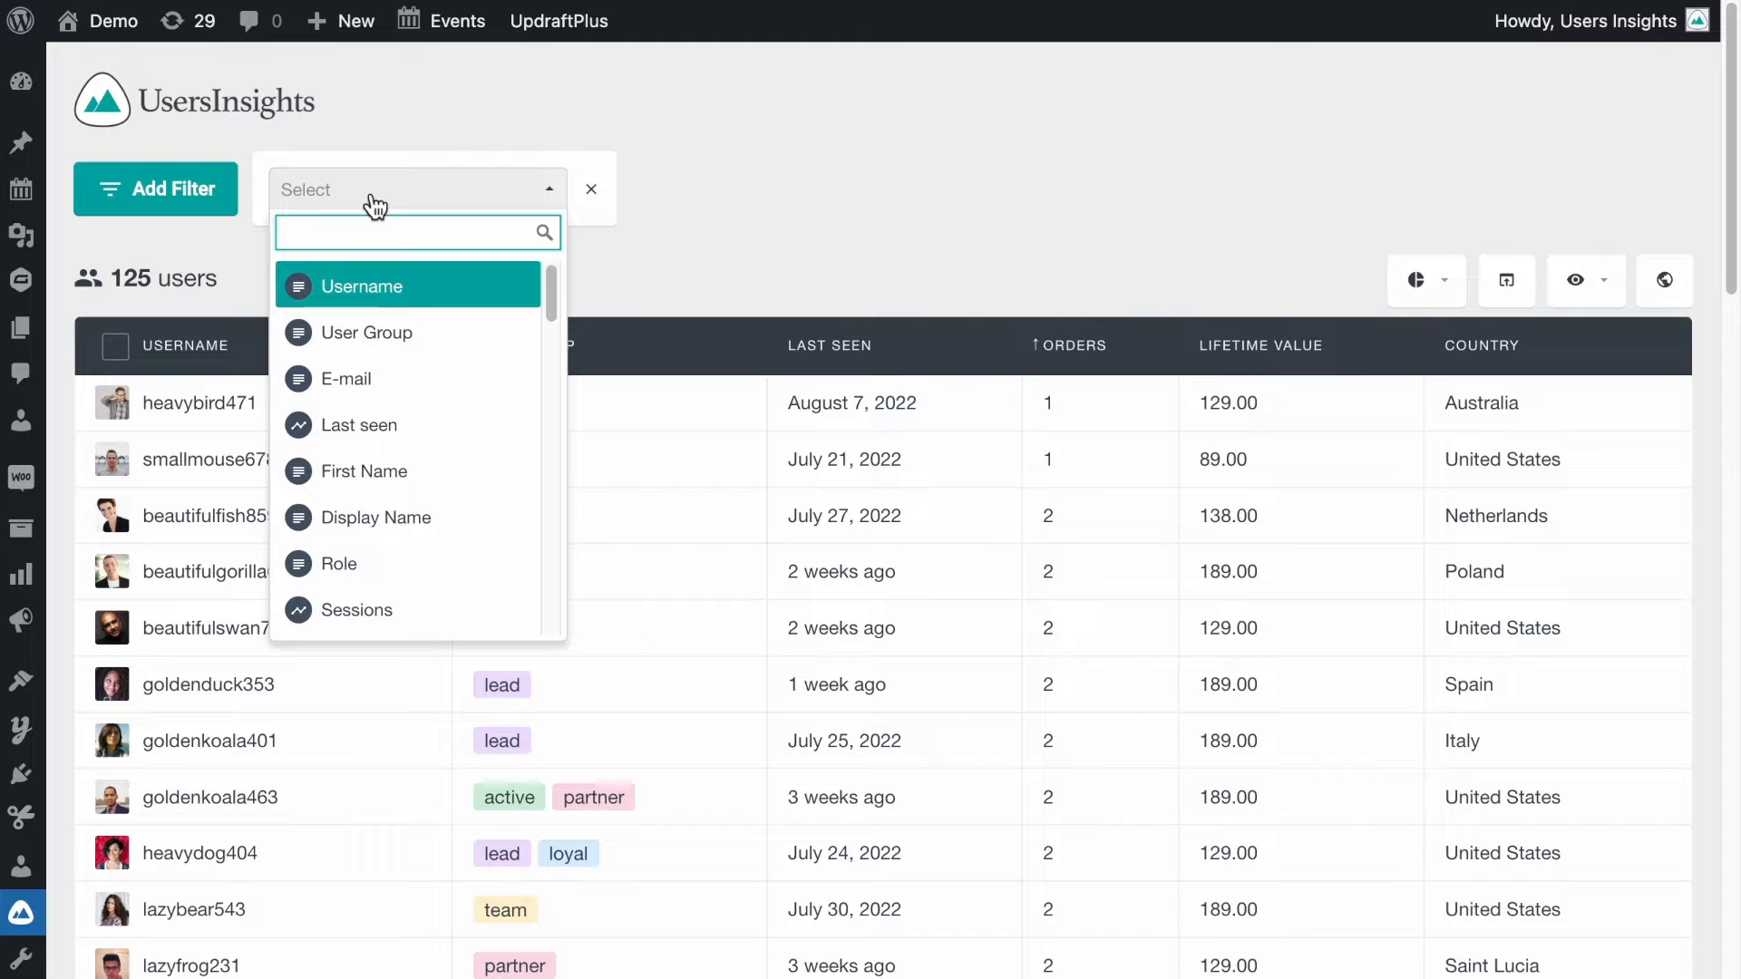
pyautogui.write('coupon')
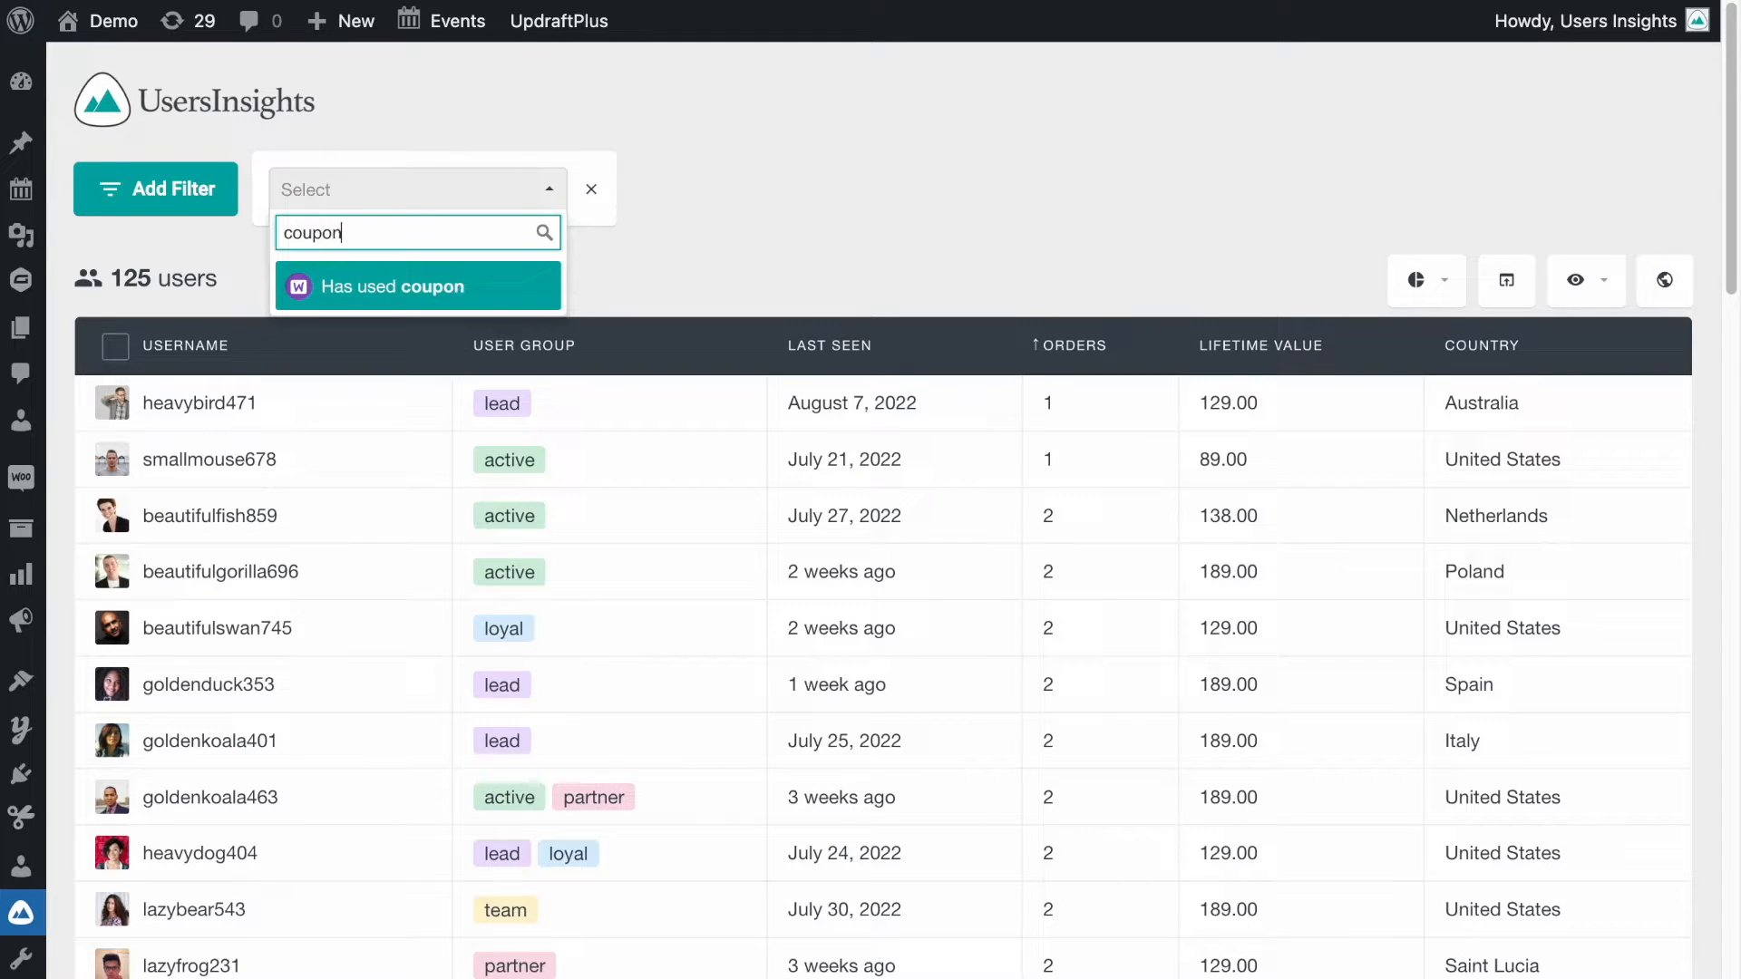
pyautogui.click(423, 287)
pyautogui.click(700, 194)
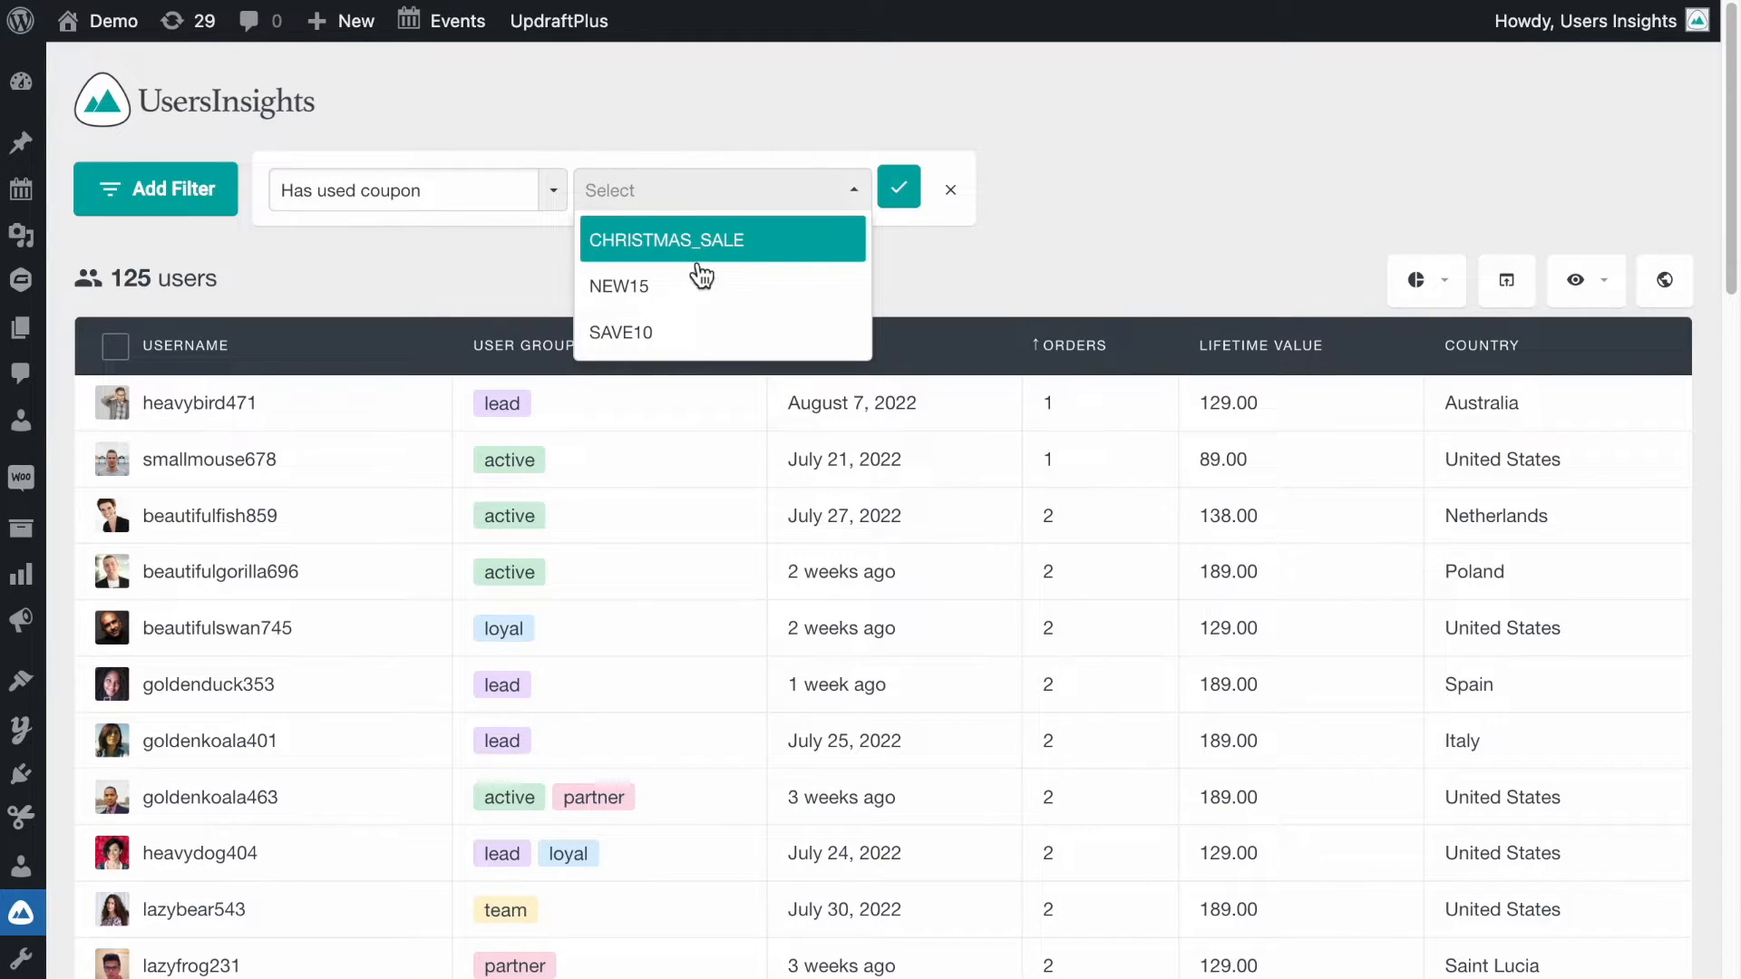
pyautogui.click(695, 334)
pyautogui.click(899, 191)
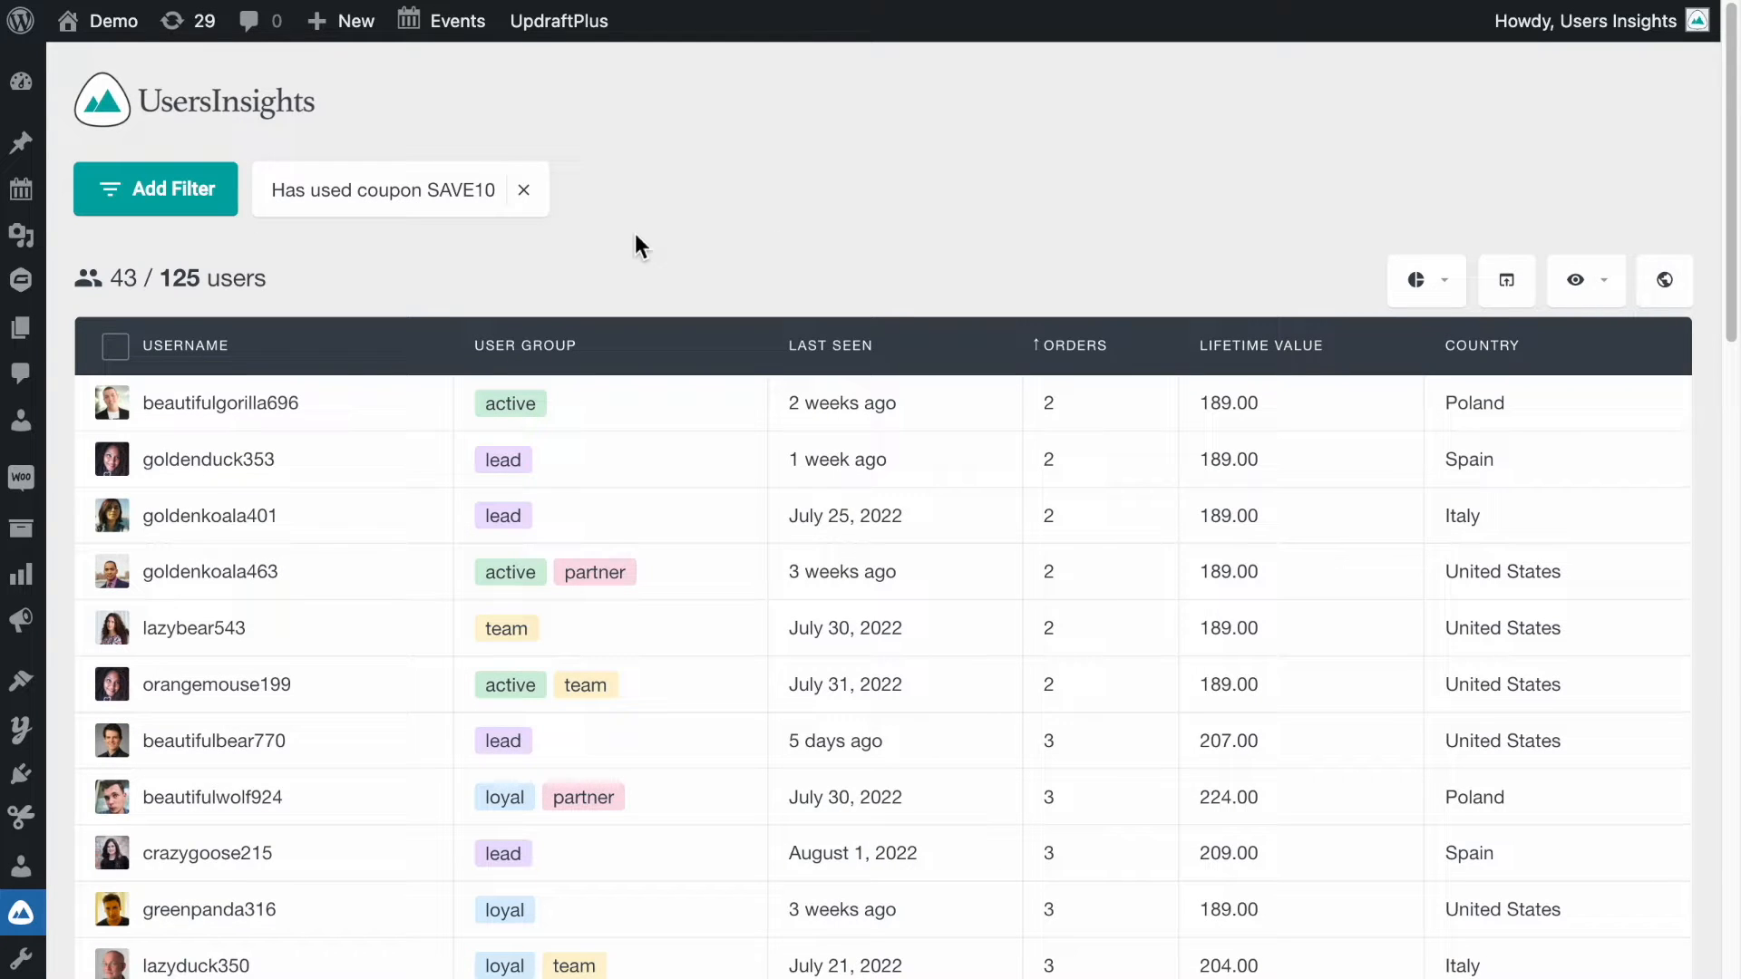
# Replace the coupon filter with a Has product in wishlist filter for Gold Plan Subscription and apply it.
pyautogui.click(523, 190)
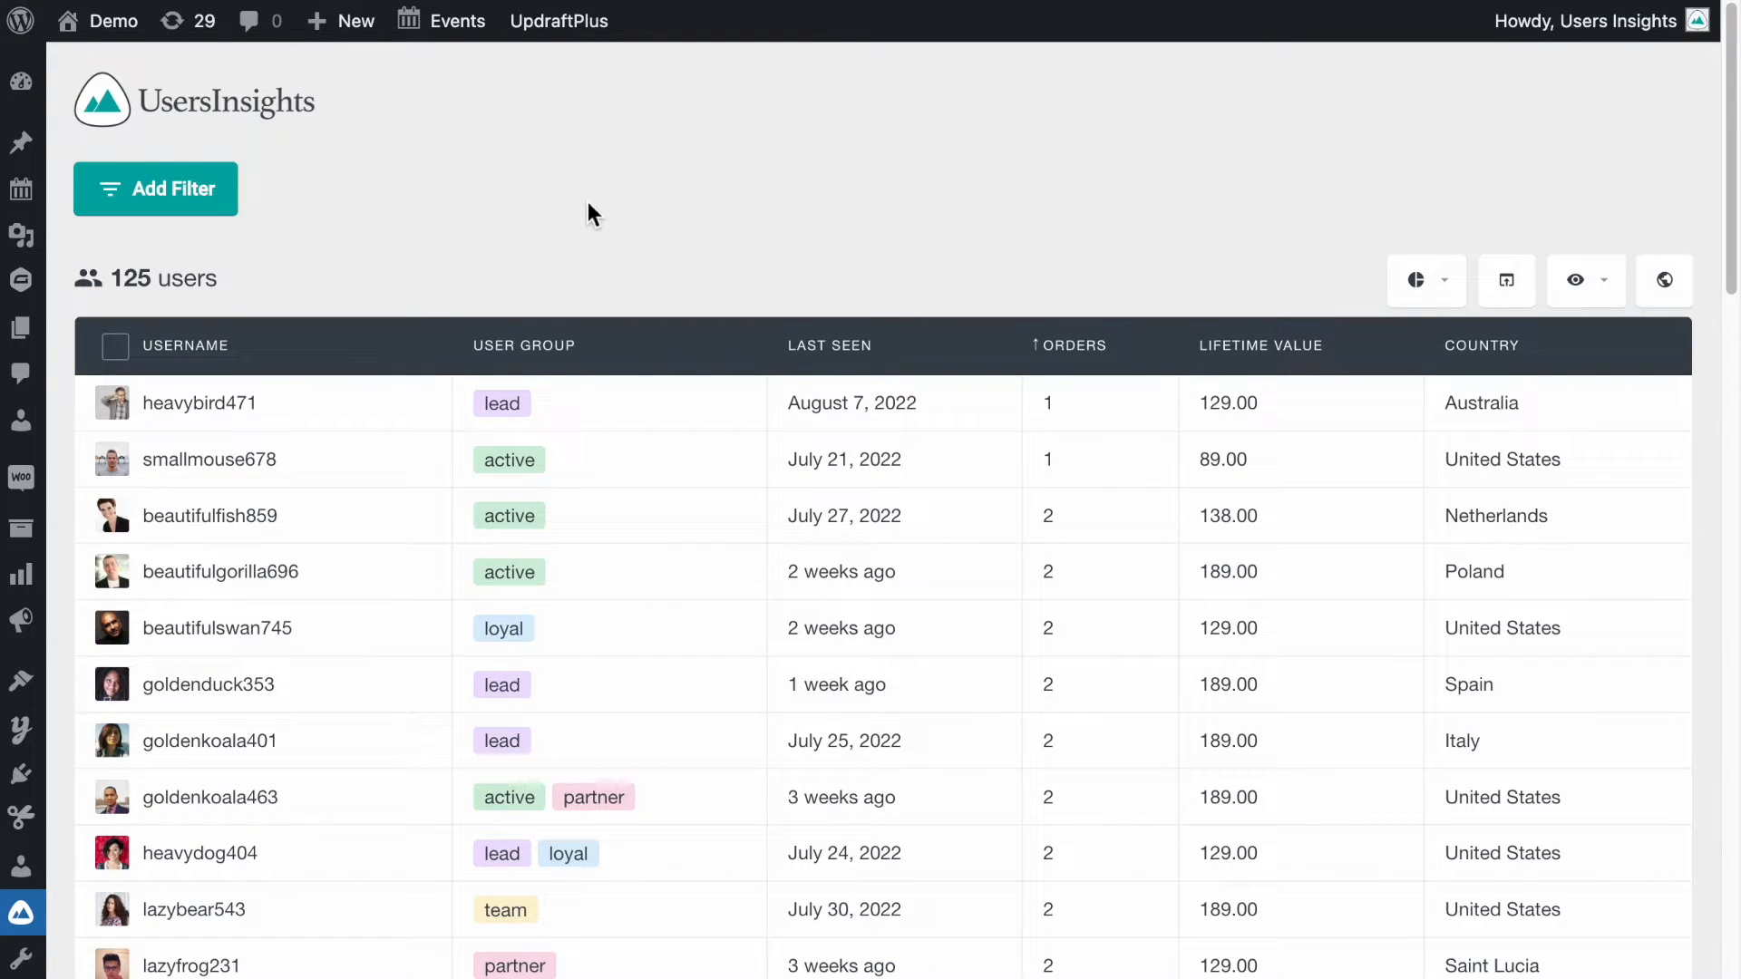
pyautogui.click(134, 209)
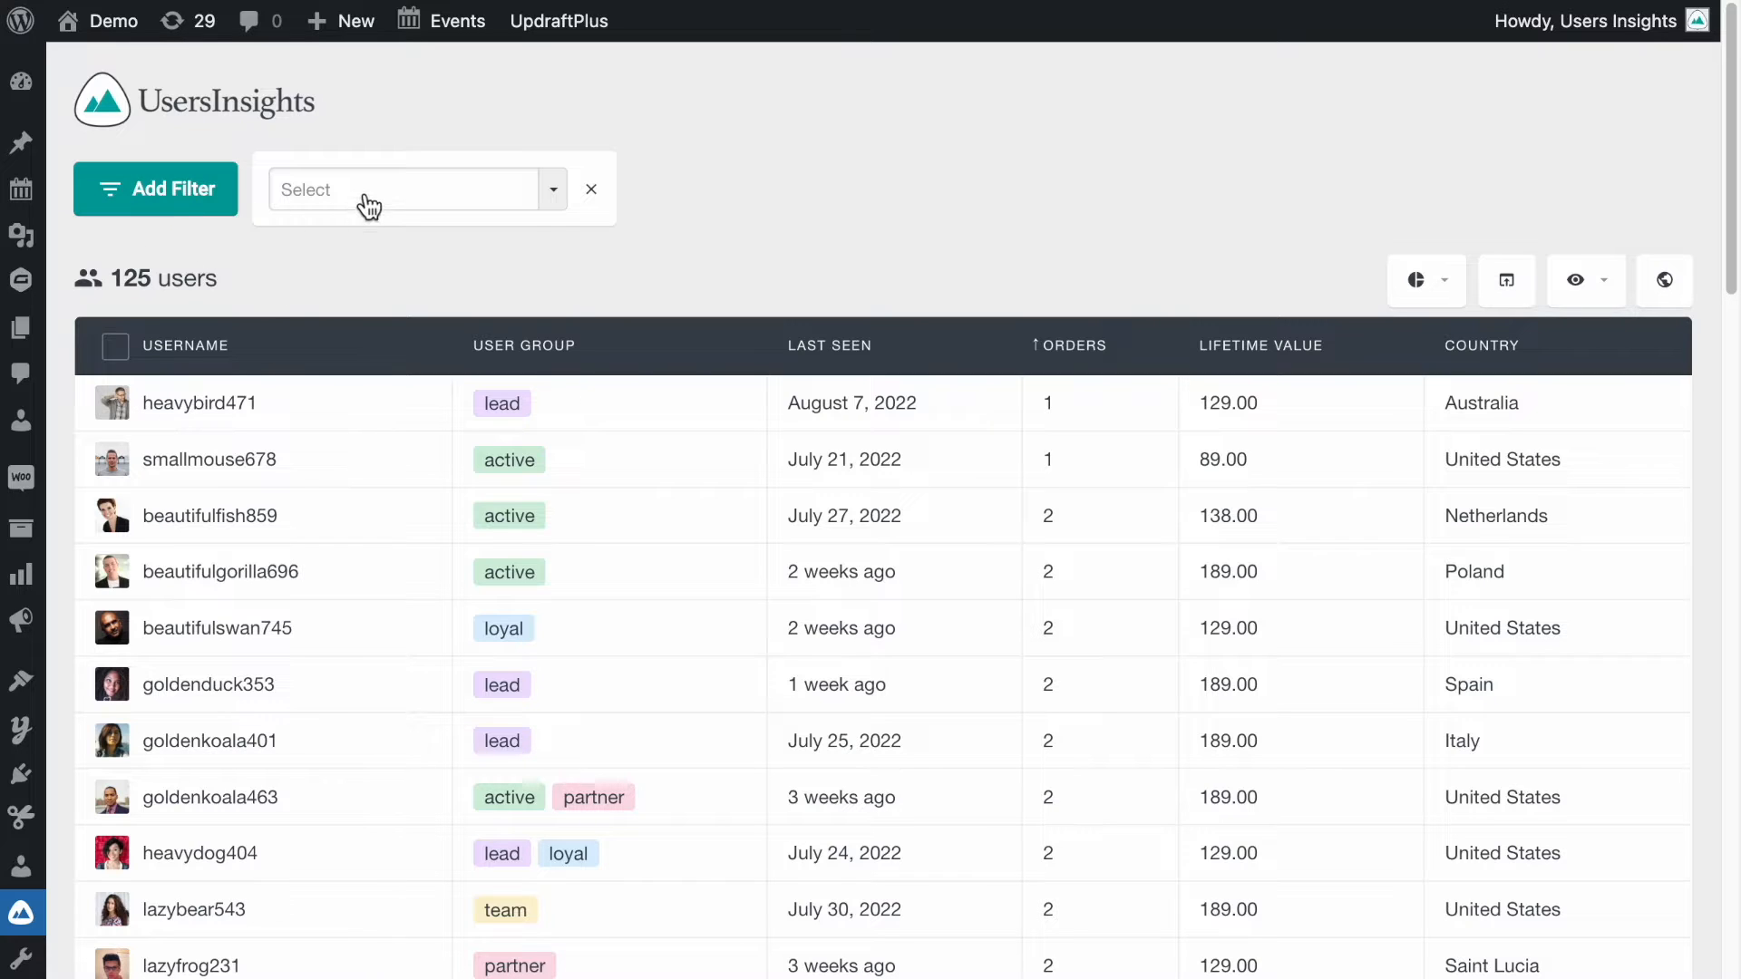
pyautogui.click(367, 203)
pyautogui.write('wishl')
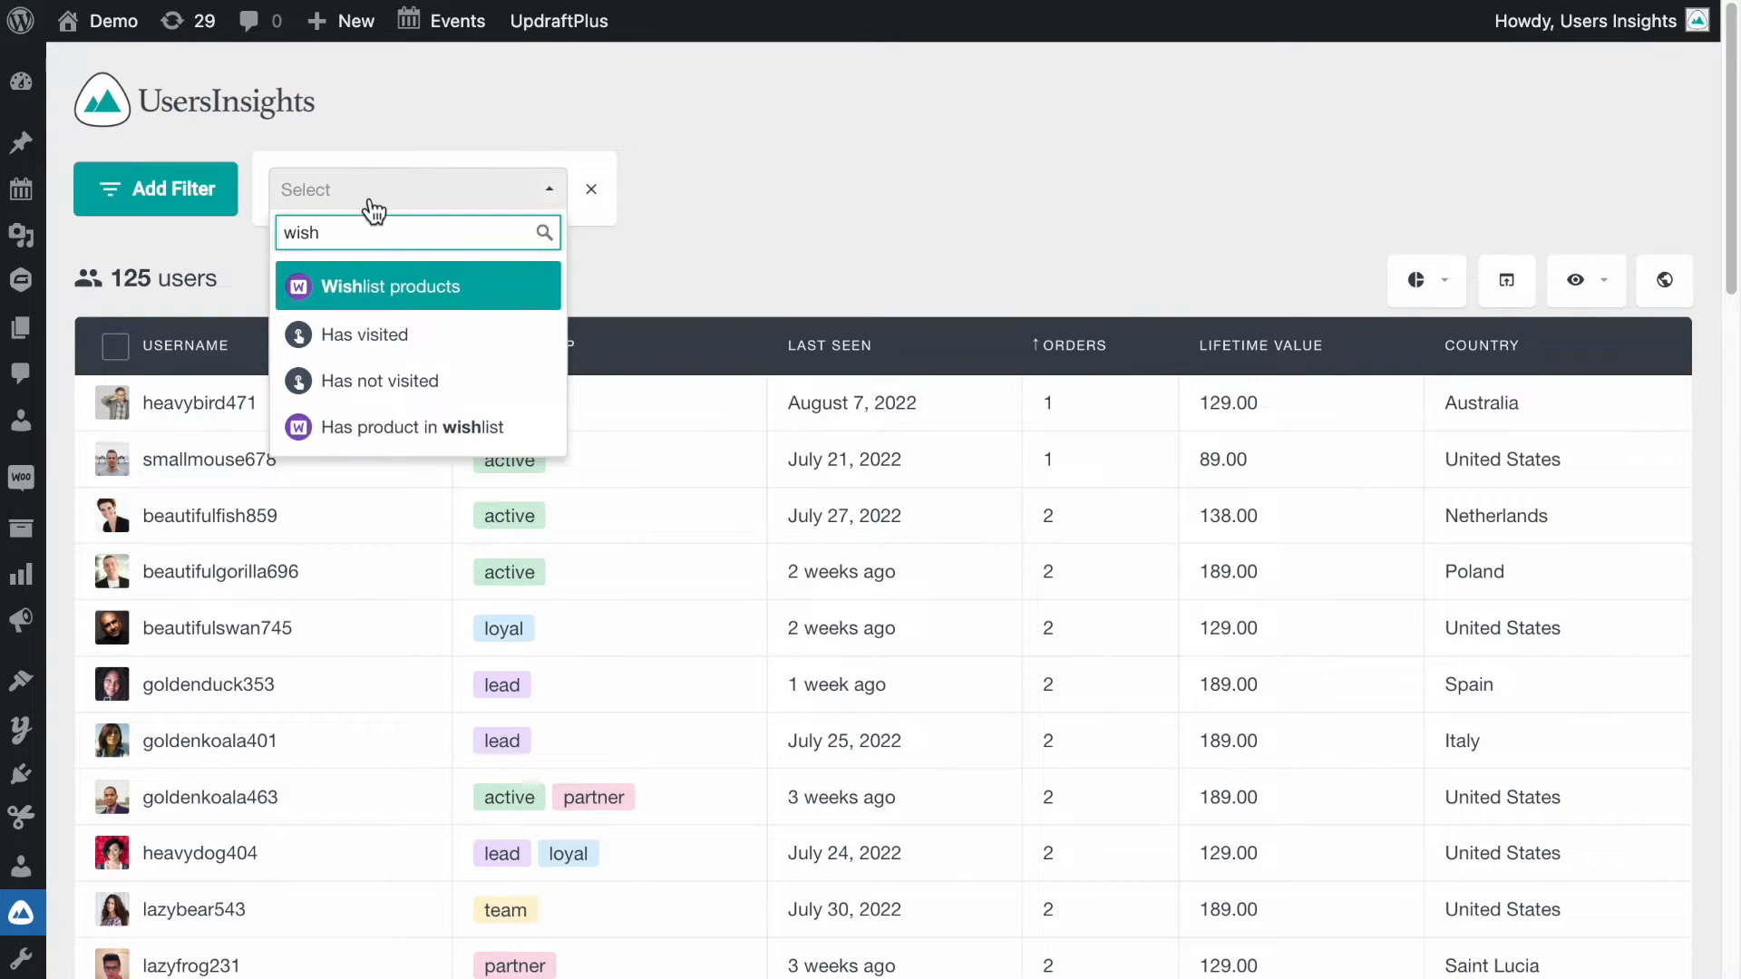
pyautogui.click(458, 435)
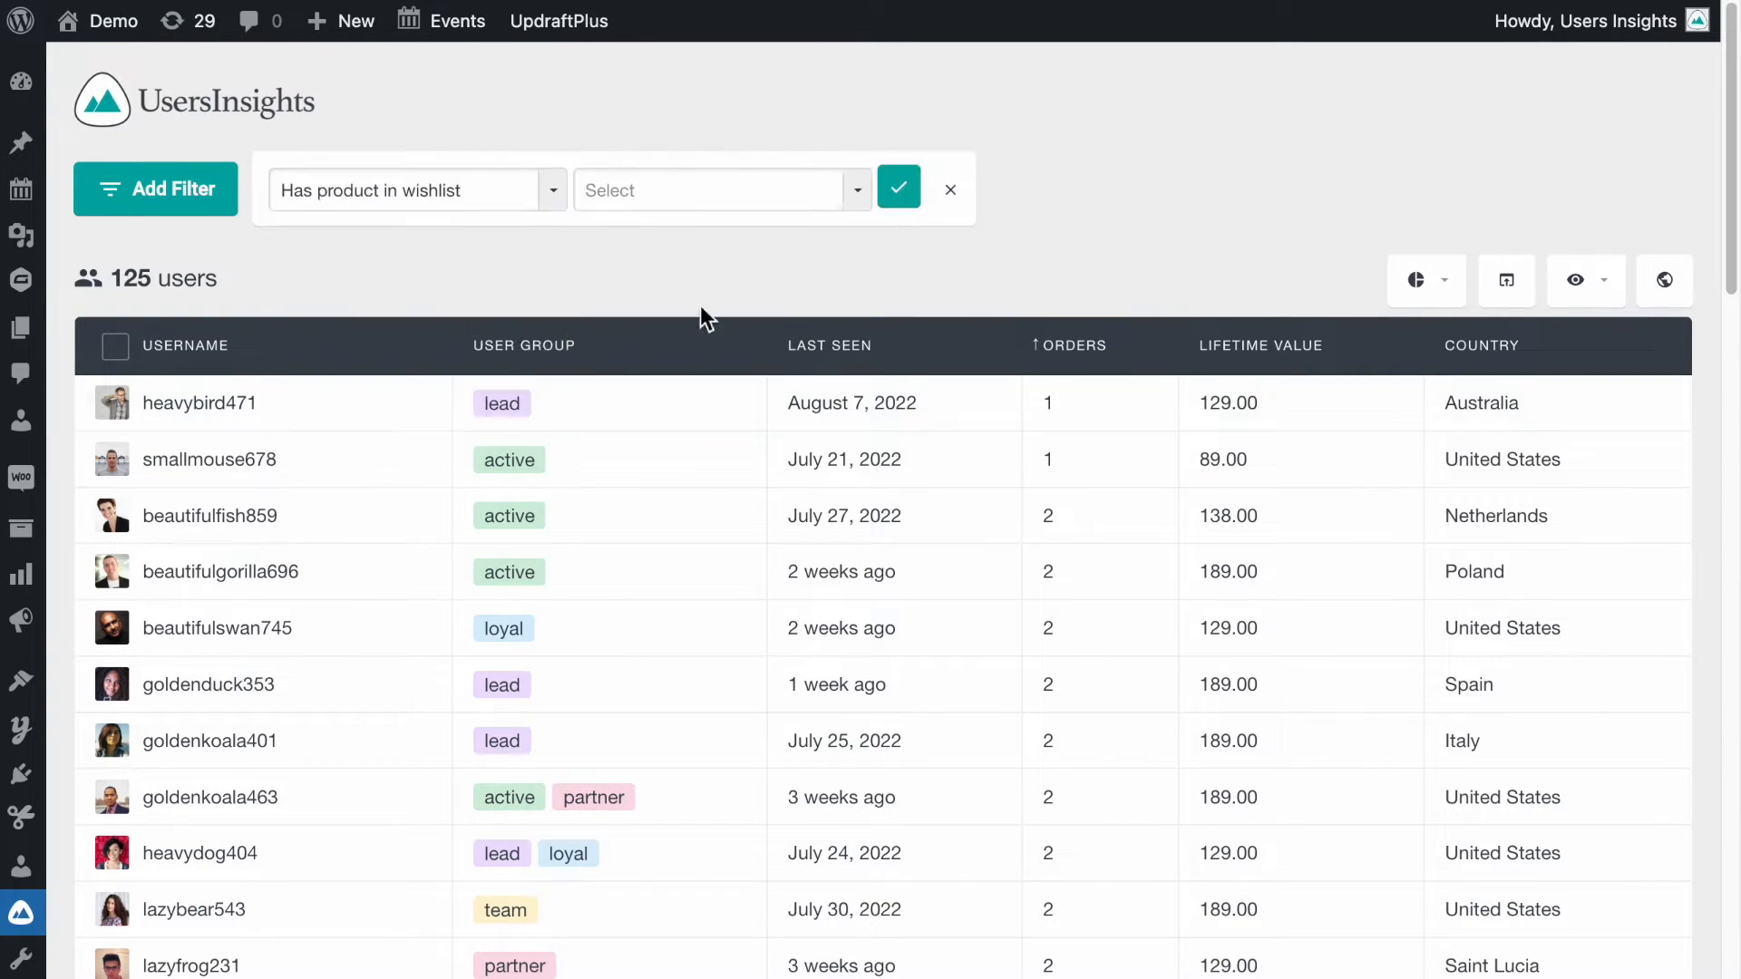
pyautogui.click(779, 215)
pyautogui.click(758, 298)
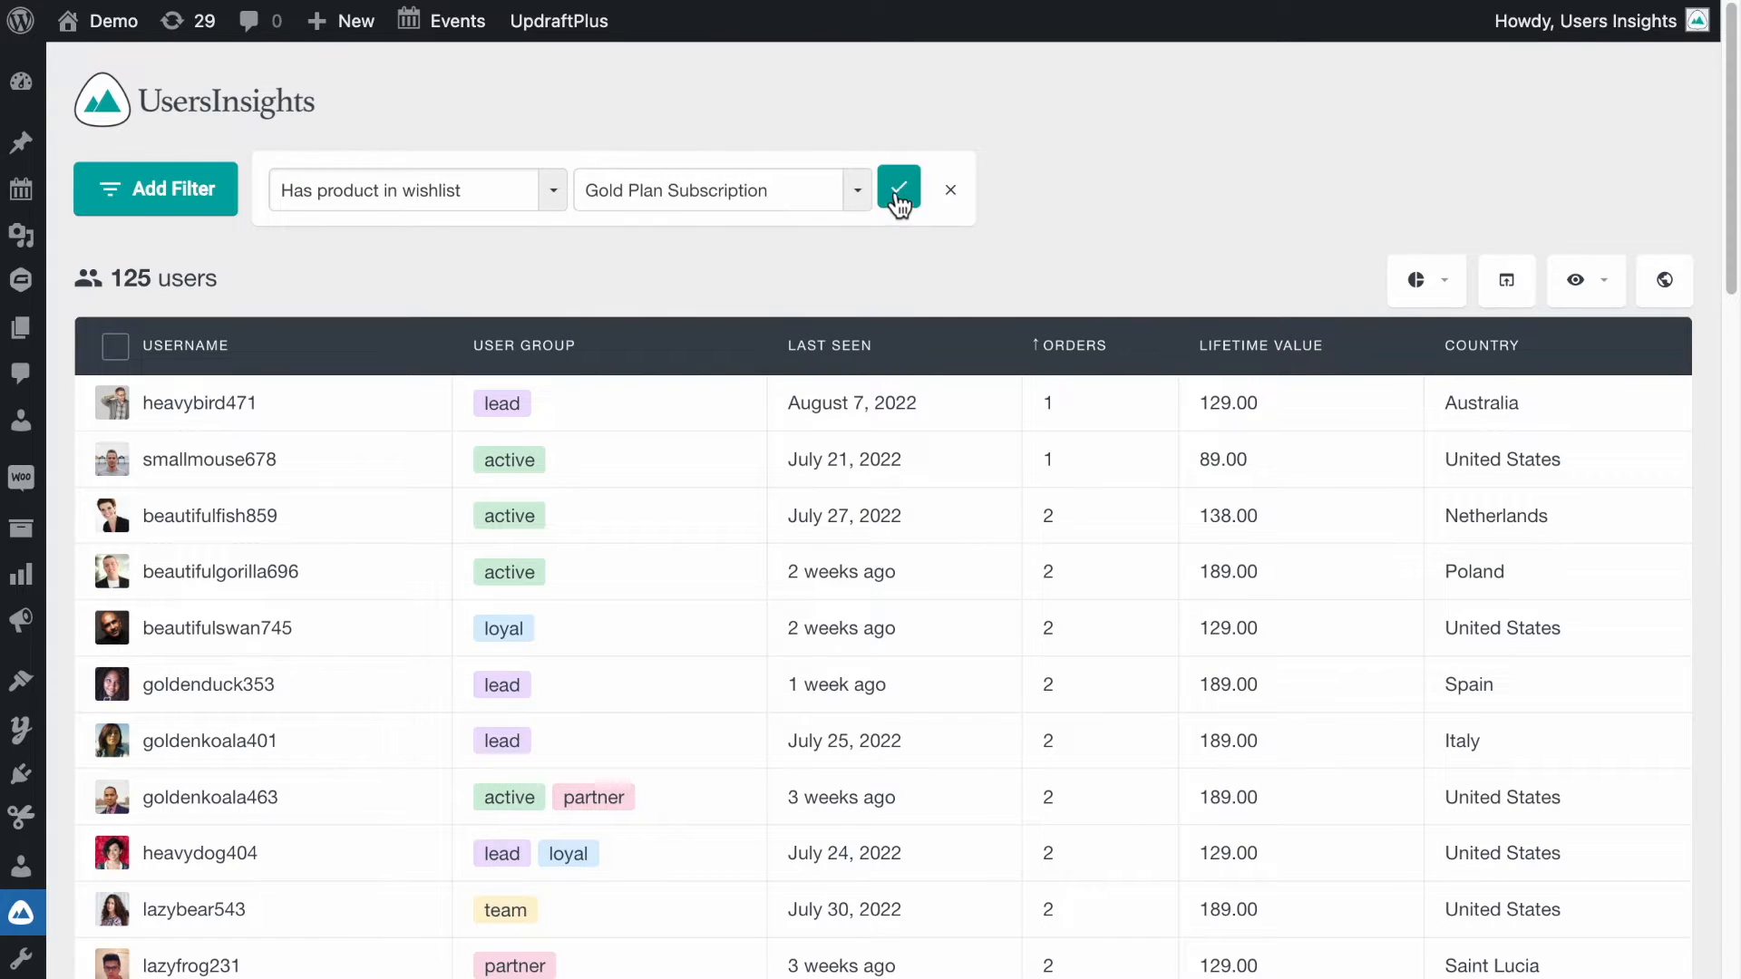
pyautogui.click(898, 193)
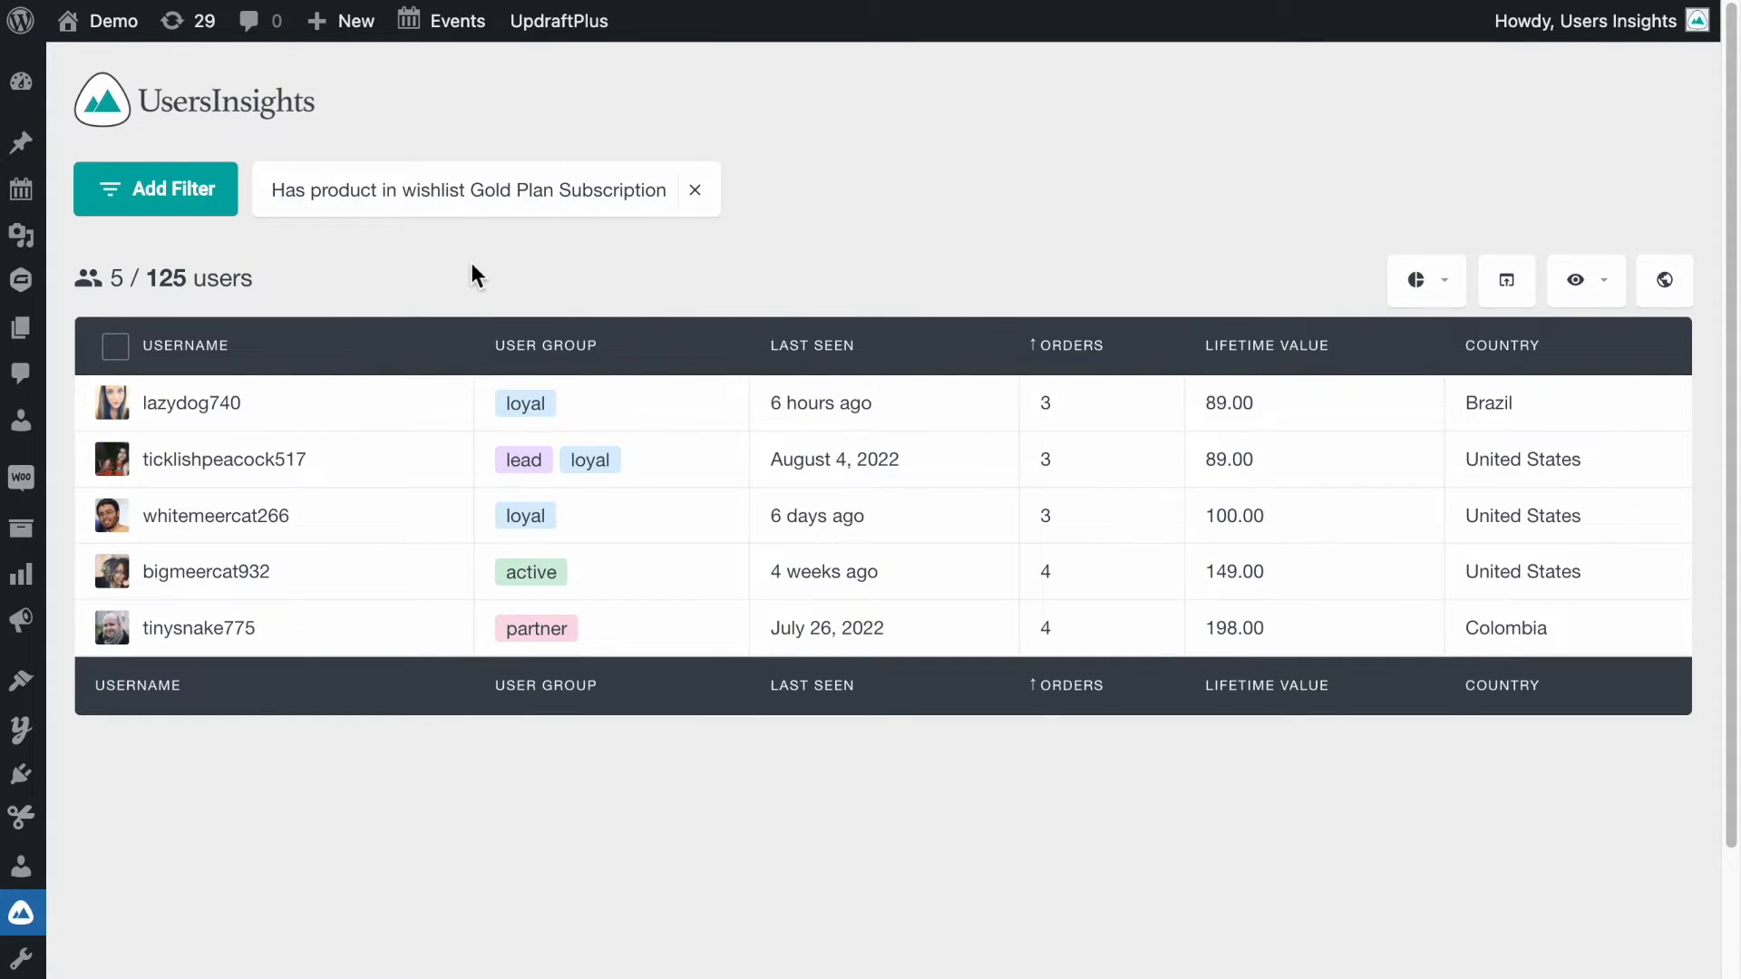
# Remove the Gold Plan Subscription filter and apply a Wishlist products filter set to is greater than 0.
pyautogui.click(695, 189)
pyautogui.click(182, 201)
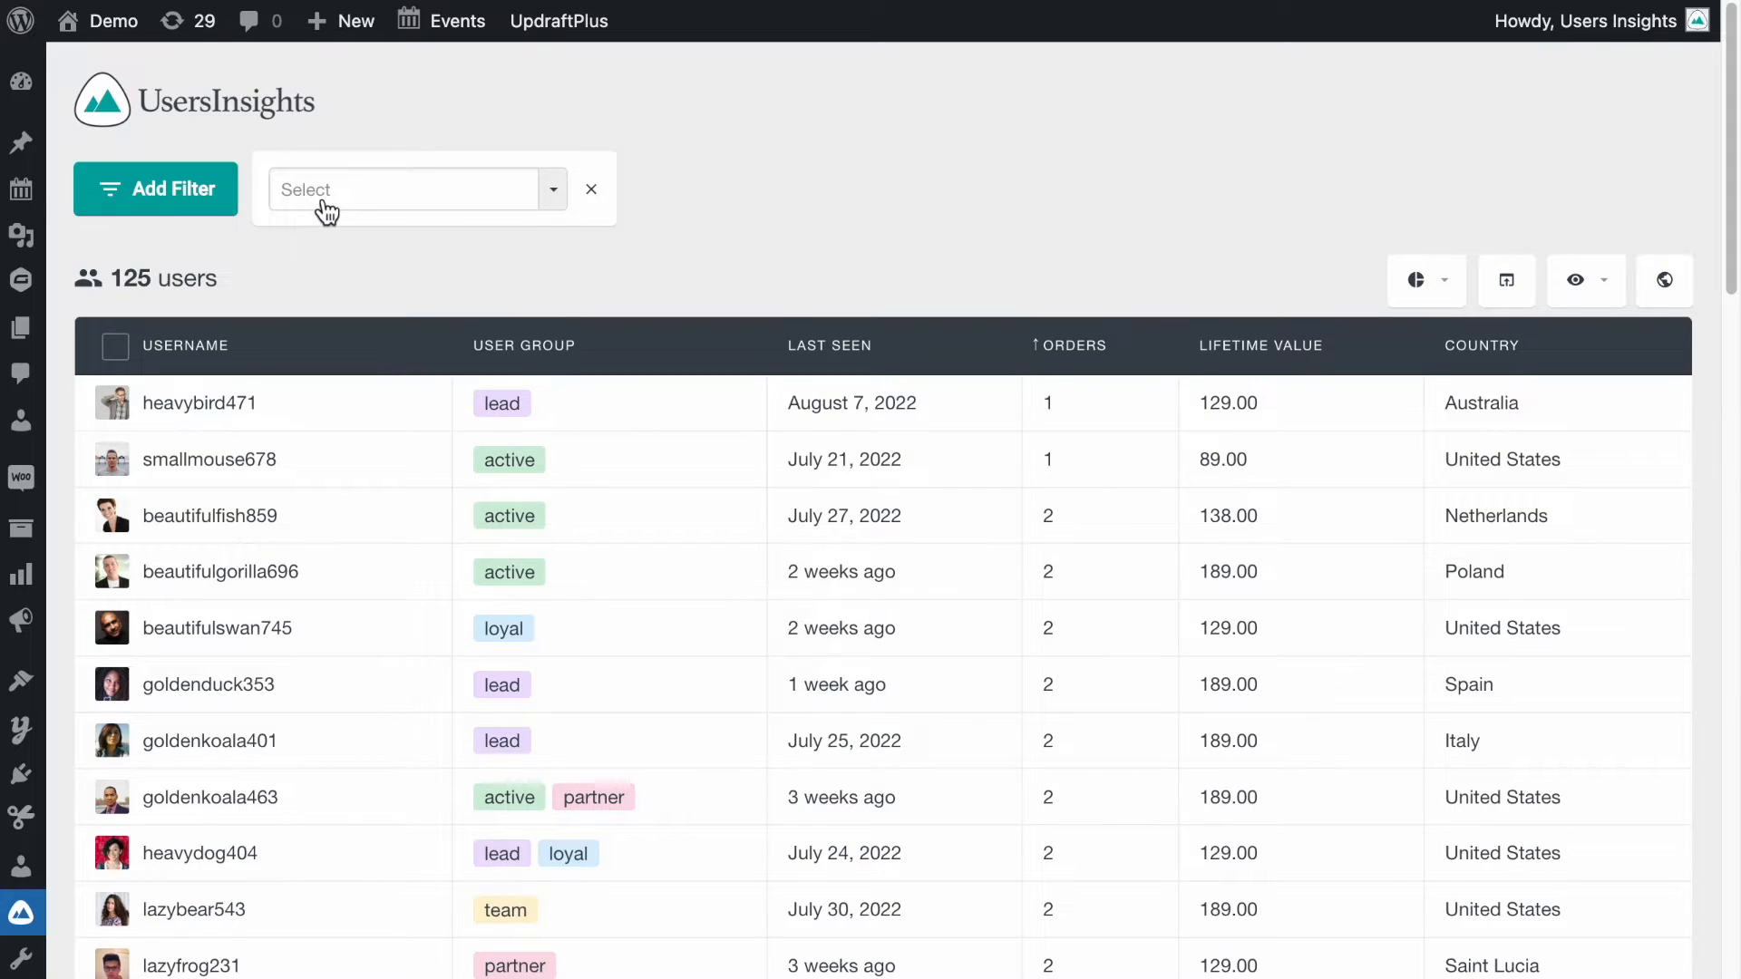
pyautogui.click(326, 211)
pyautogui.write('wish')
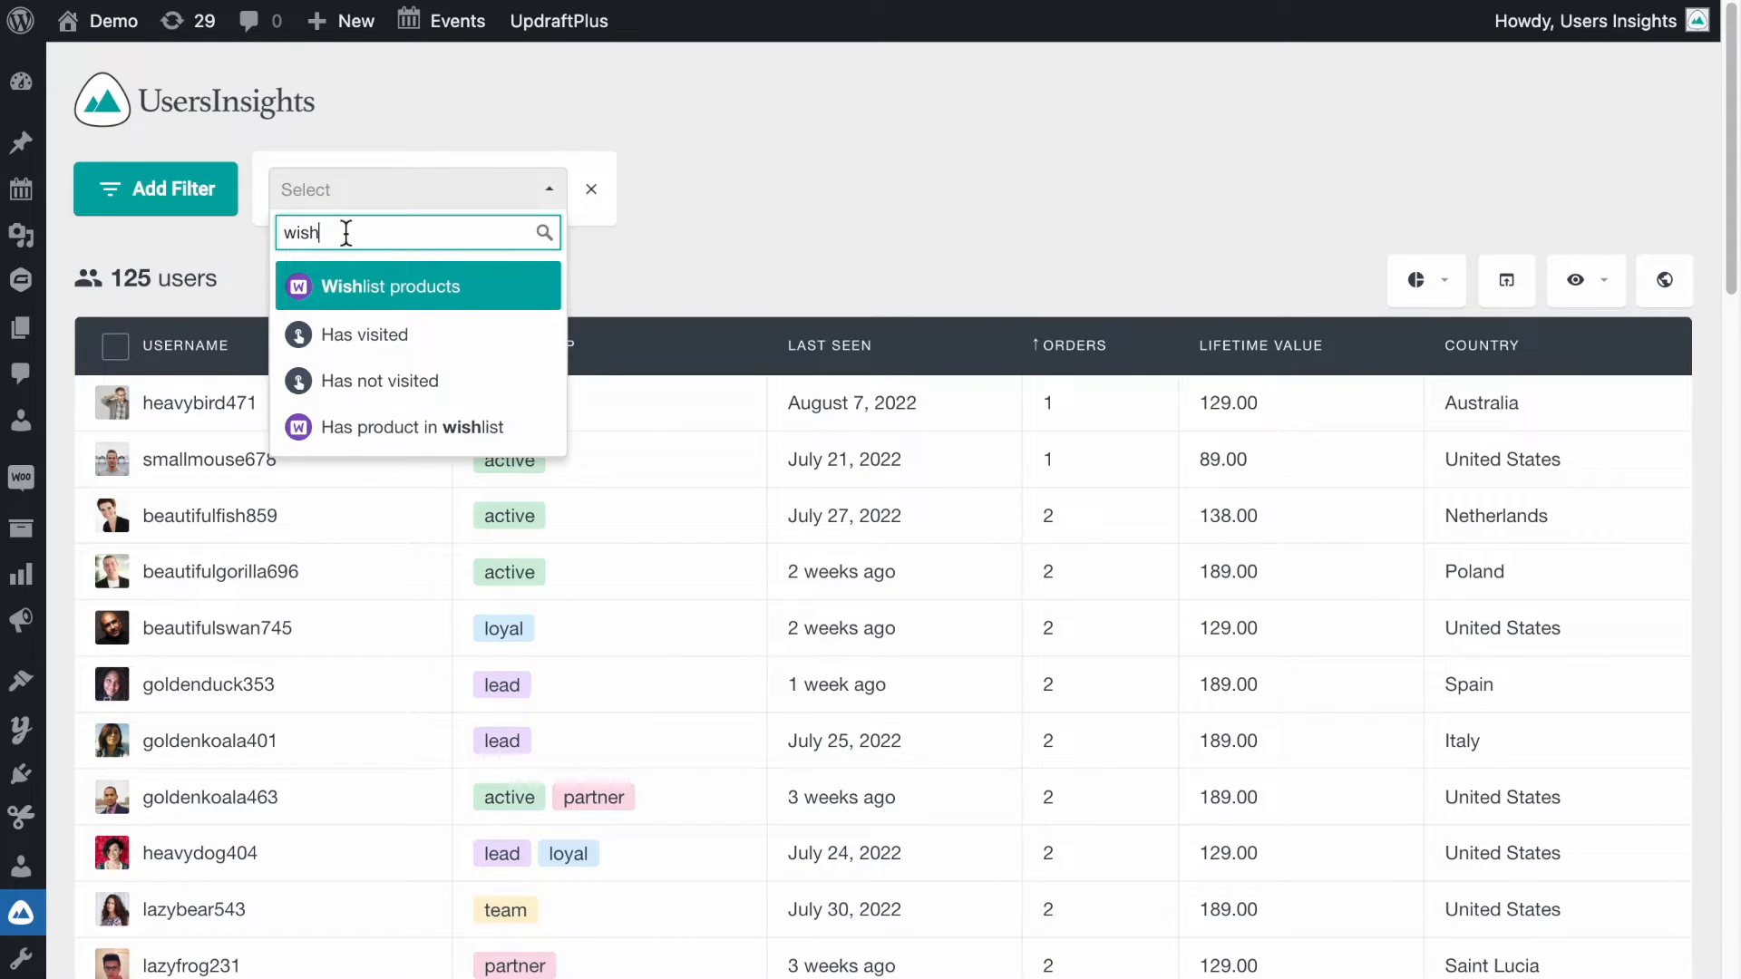
pyautogui.click(372, 297)
pyautogui.click(669, 201)
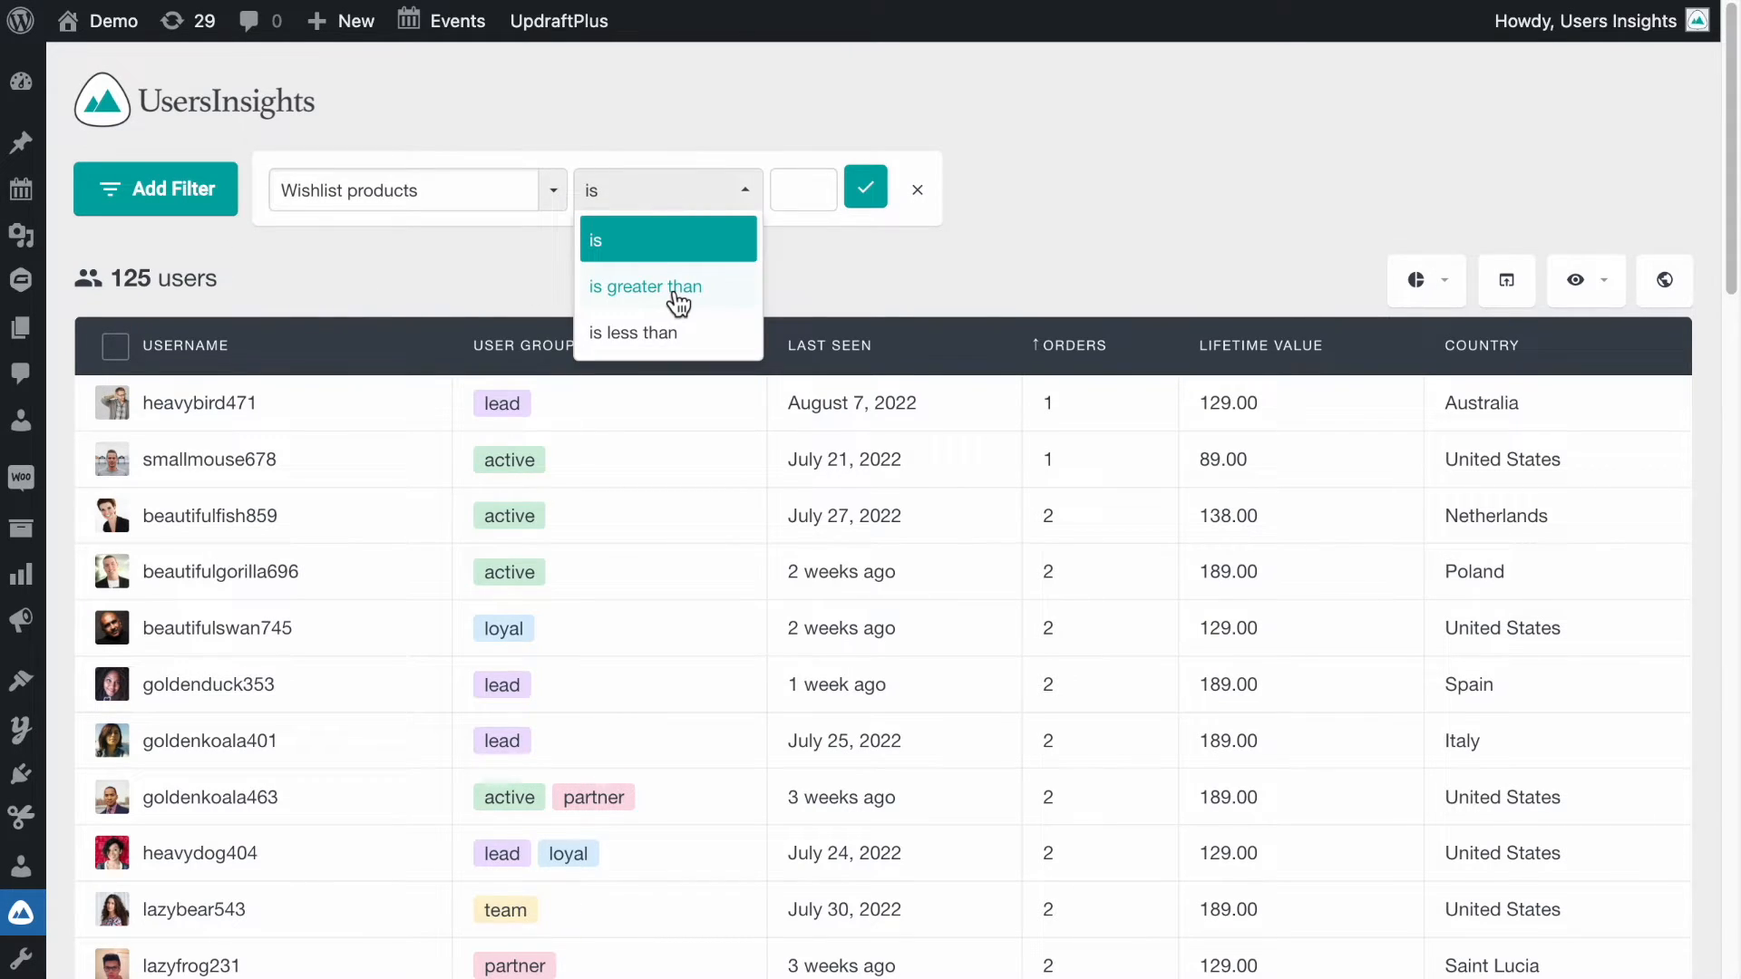
pyautogui.click(678, 302)
pyautogui.click(792, 191)
pyautogui.write('0')
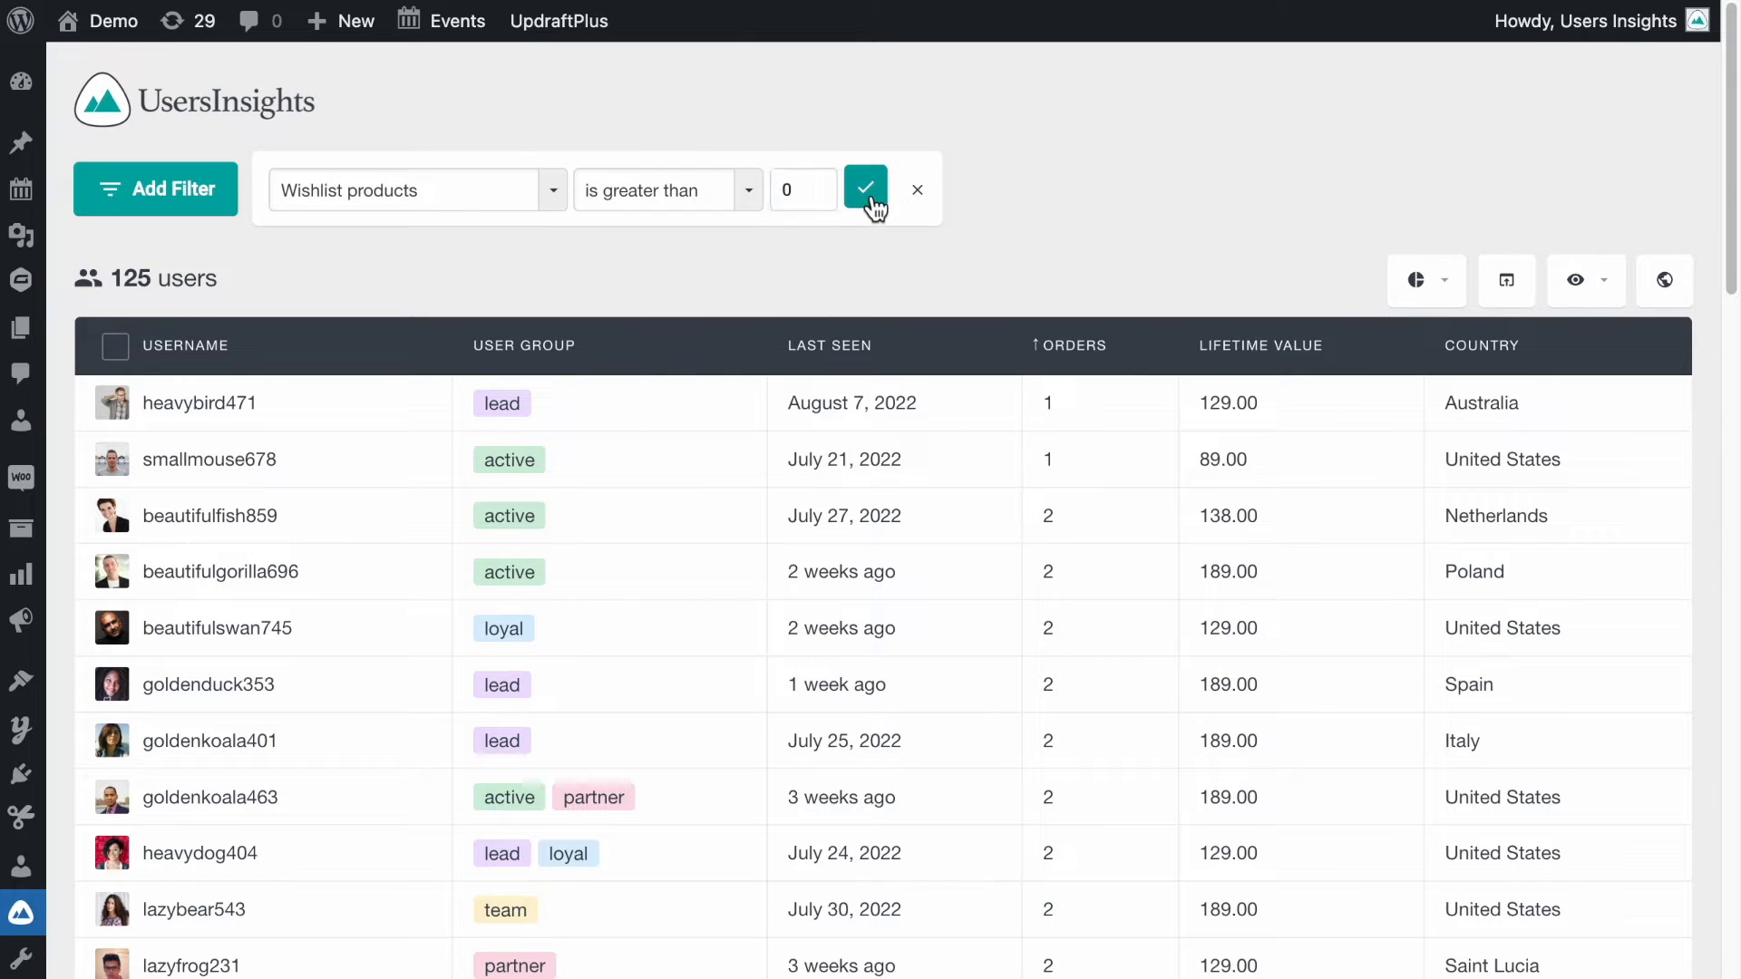
pyautogui.click(868, 197)
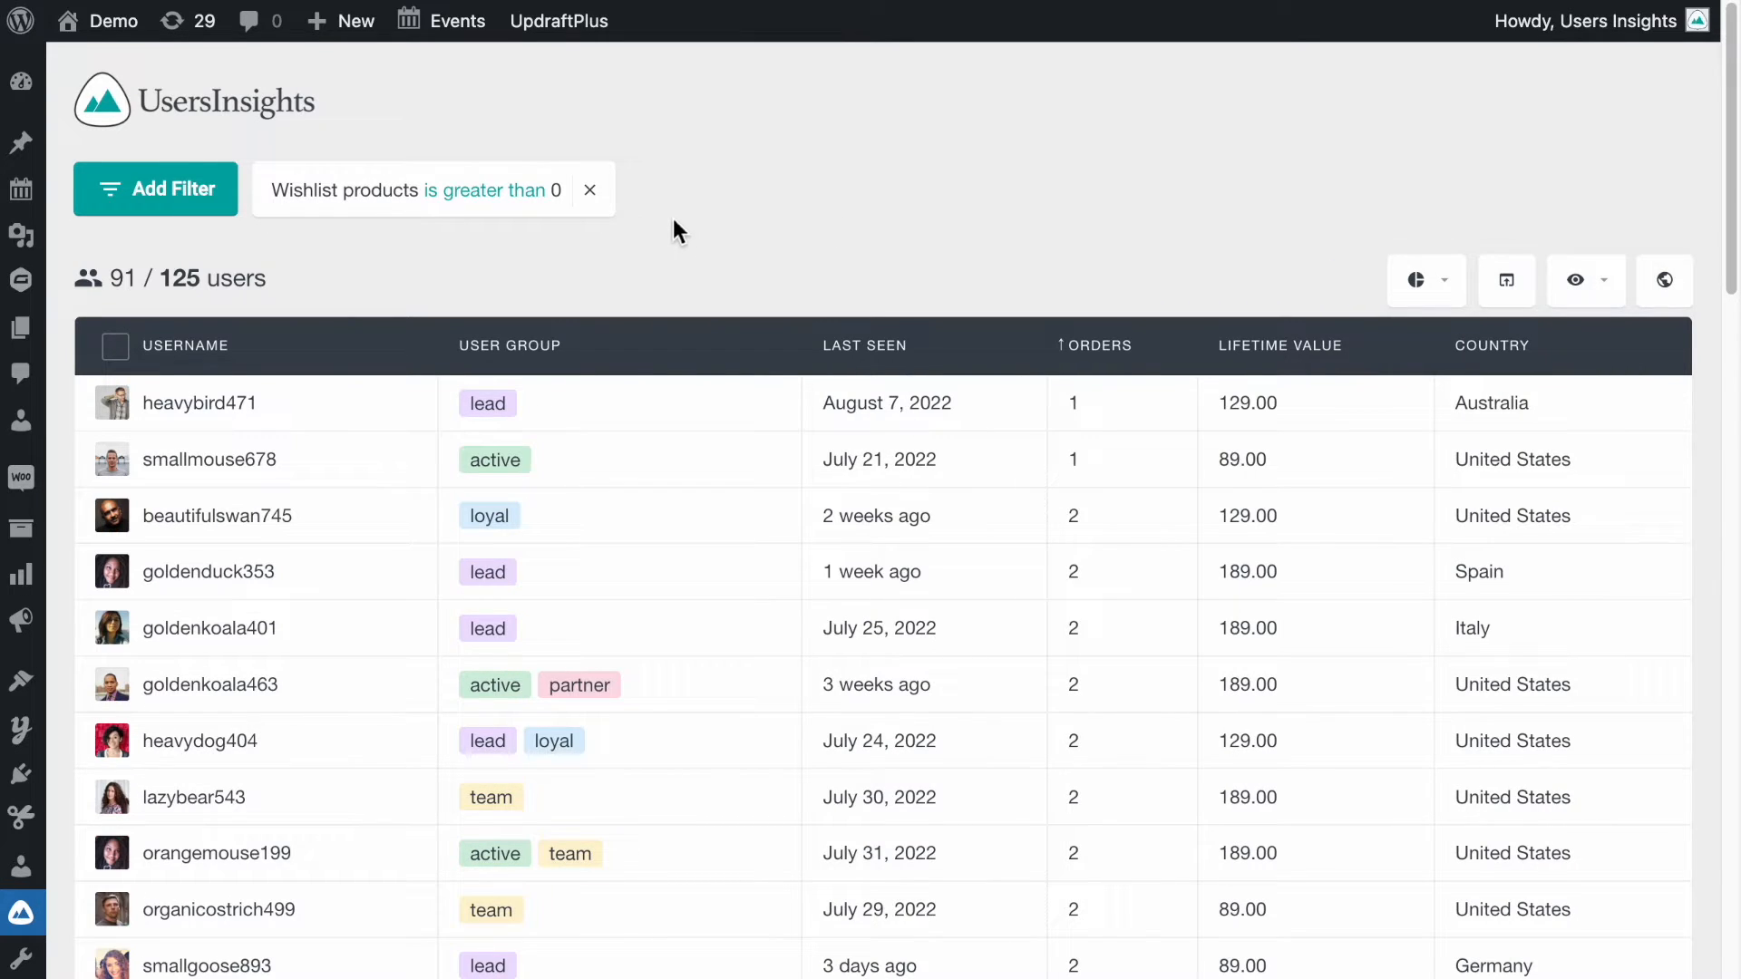
# Replace the Wishlist products filter with a First Name contains filter for the opening letters of the customer's first name.
pyautogui.click(591, 191)
pyautogui.click(190, 206)
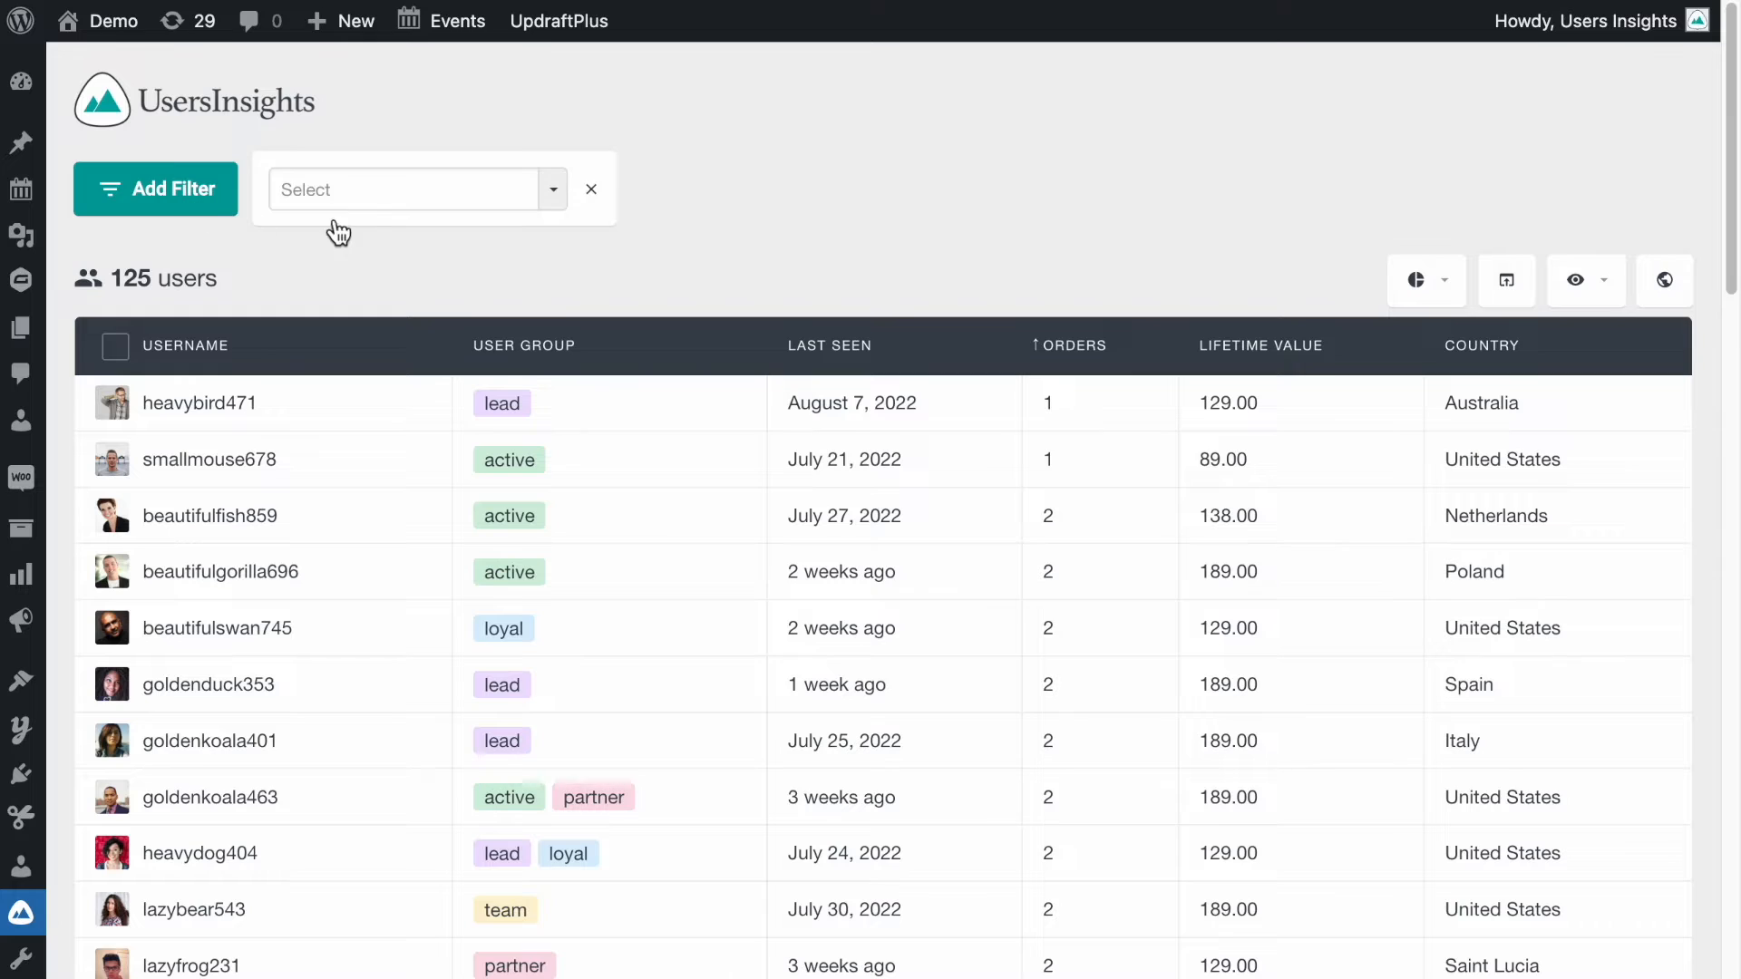
pyautogui.click(344, 195)
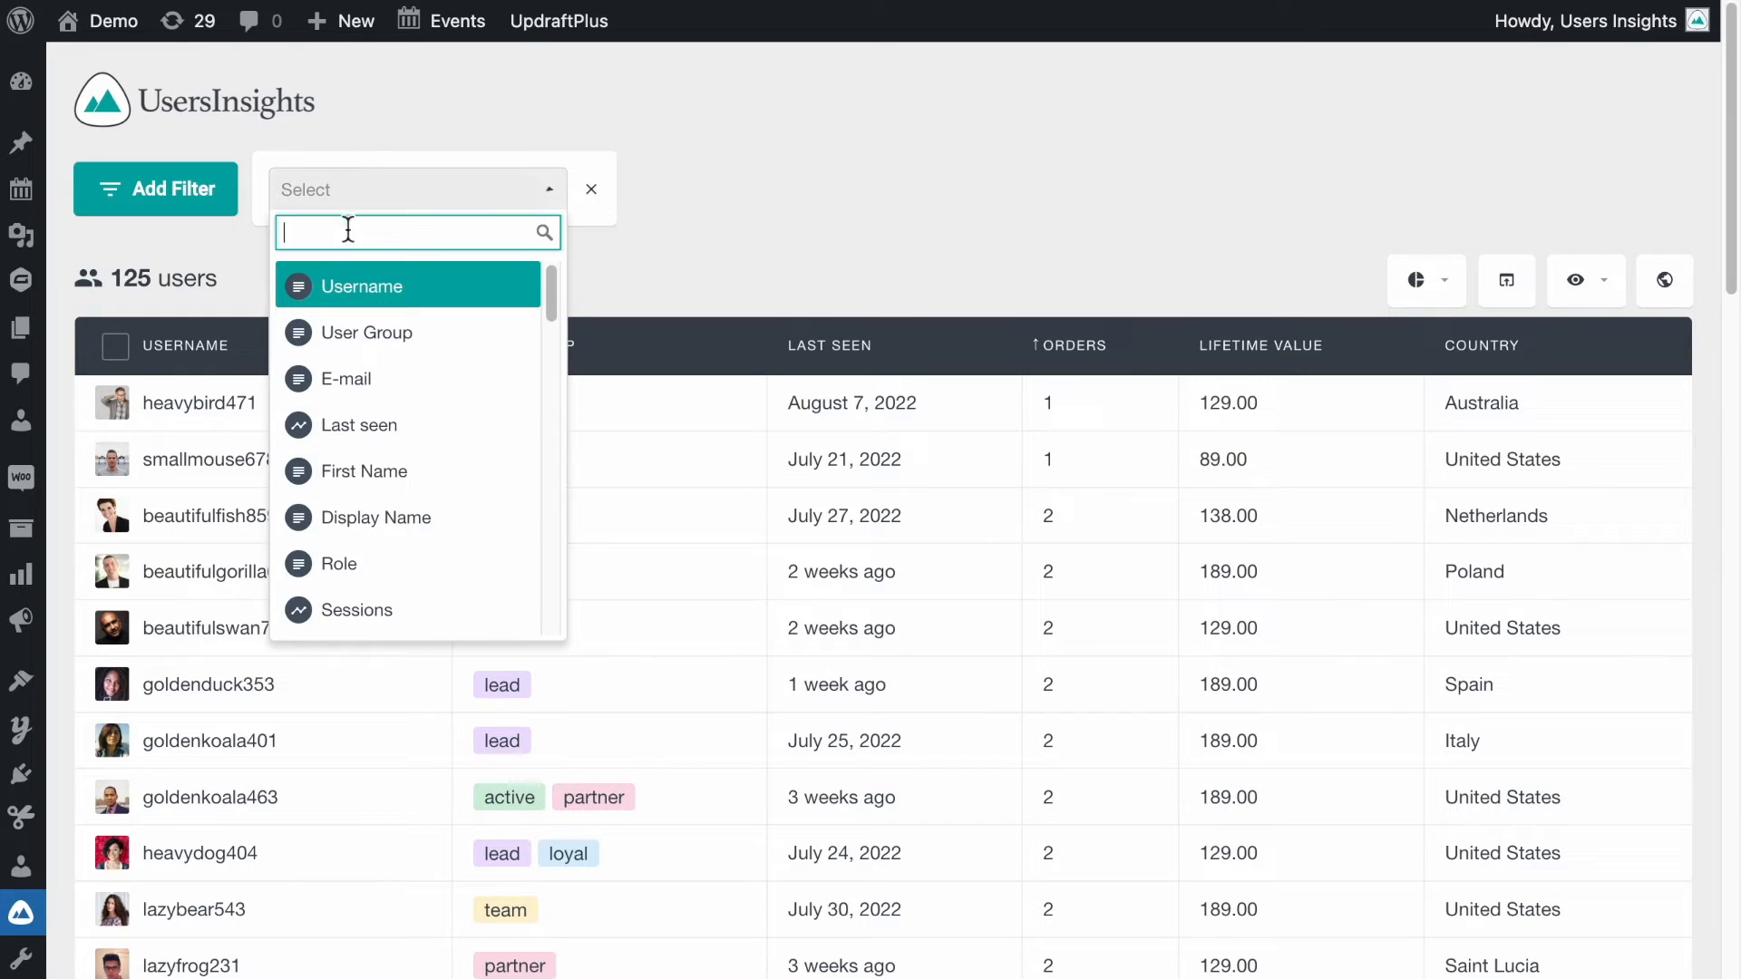
pyautogui.click(403, 474)
pyautogui.click(874, 195)
pyautogui.write('L')
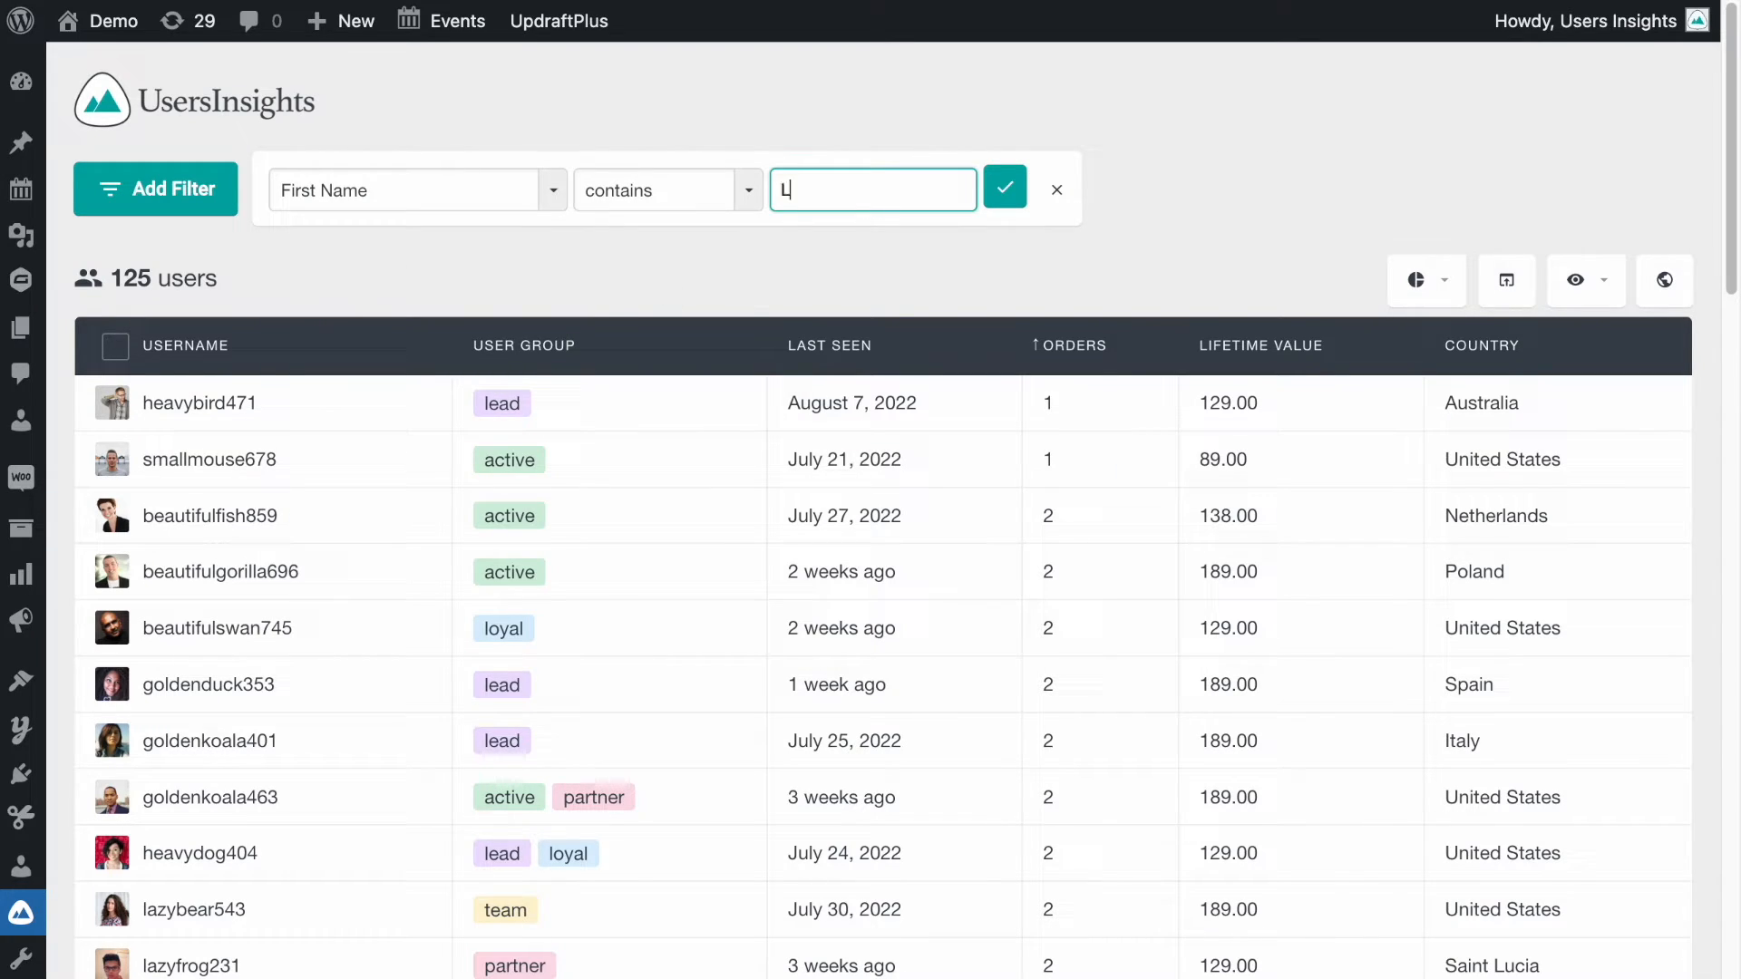
pyautogui.write('uc')
pyautogui.press('Return')
# Open the profile of the customer from Sweden, remove them from the lead user group and save the groups.
pyautogui.click(186, 465)
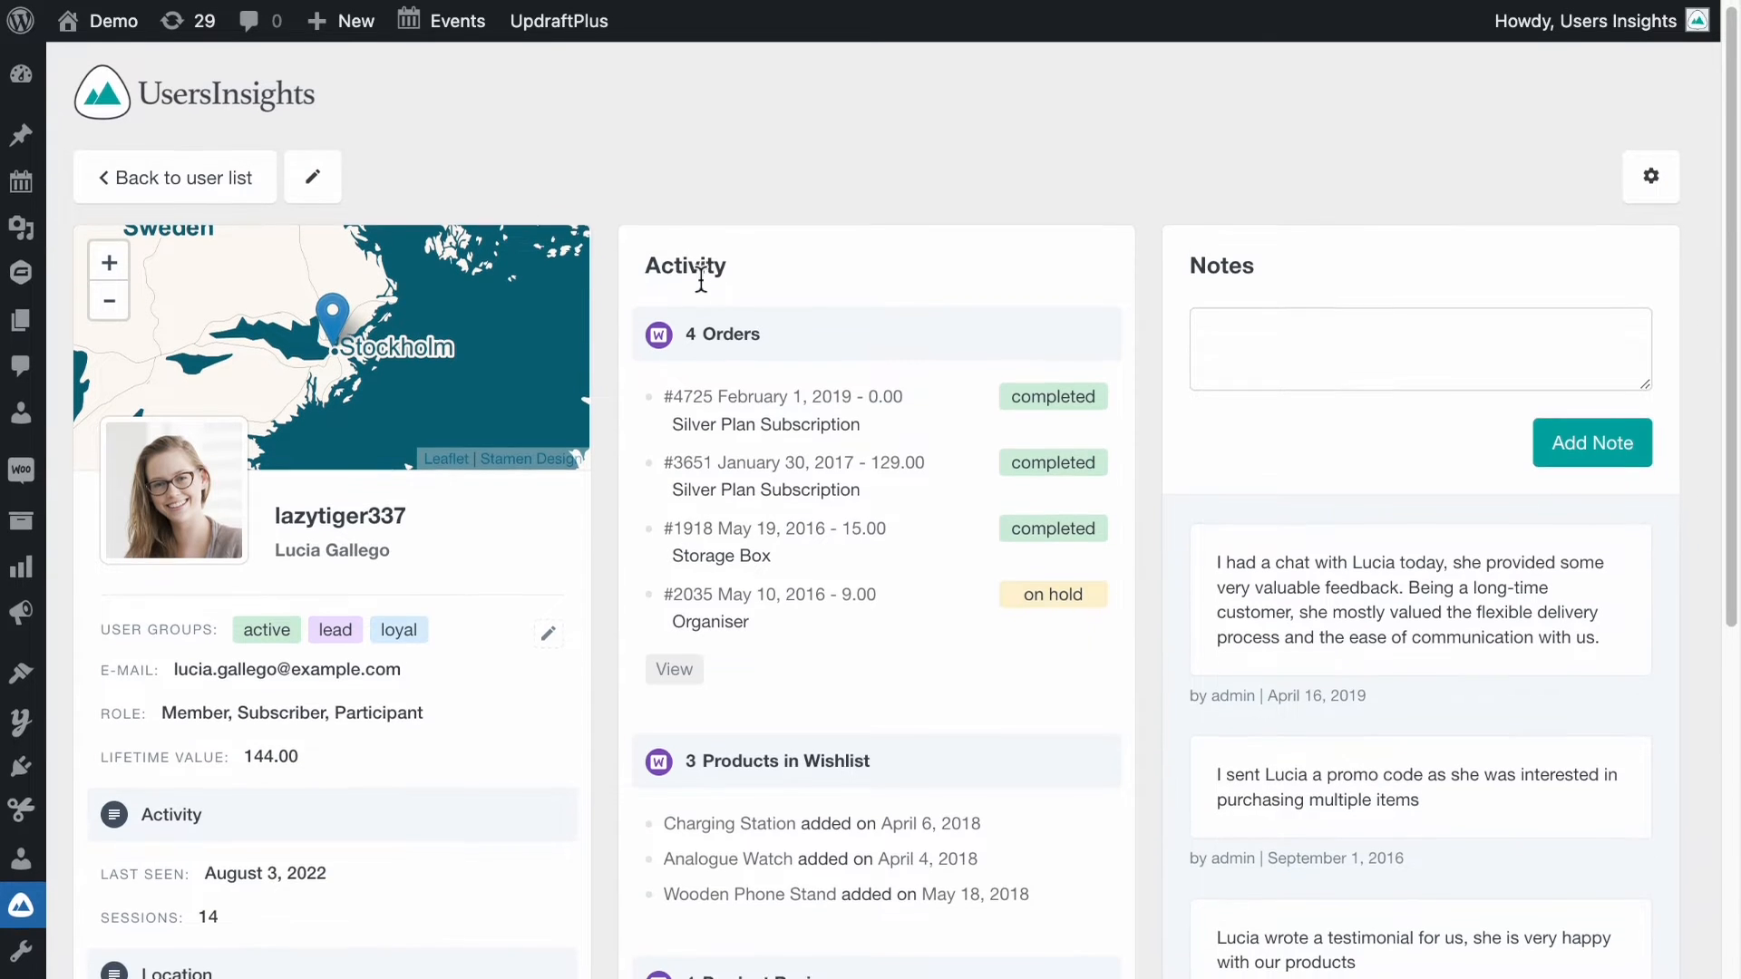
pyautogui.scroll(-5, 608, 303)
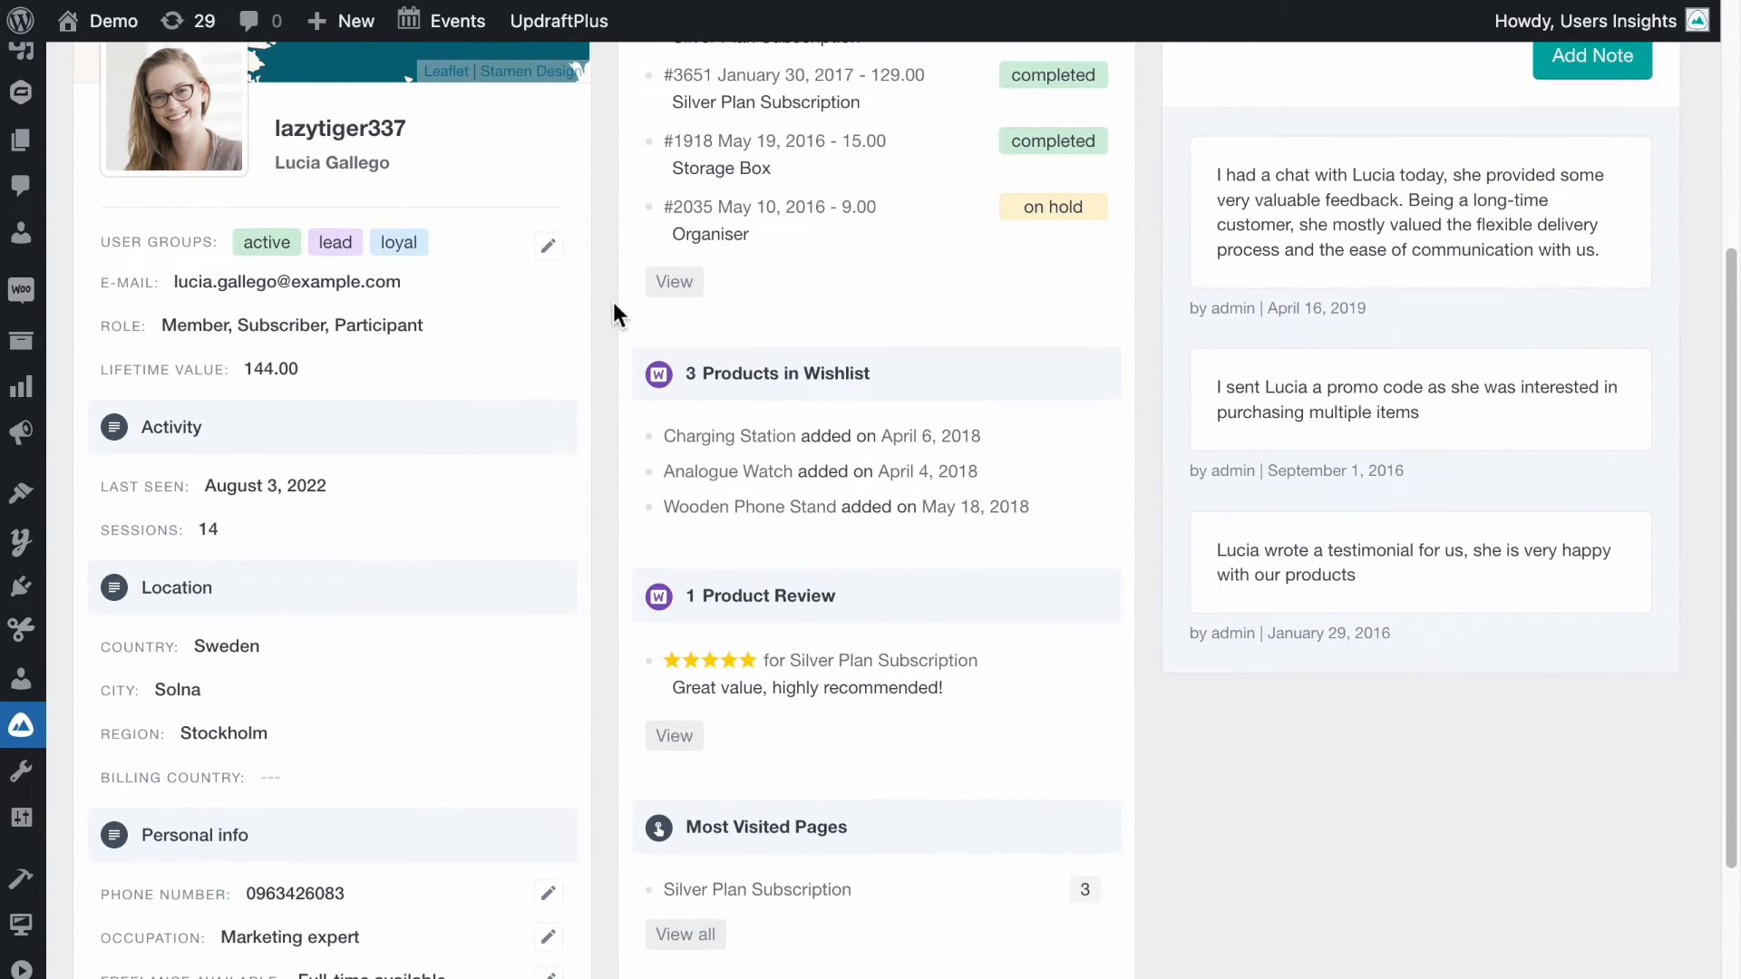
pyautogui.click(548, 246)
pyautogui.click(117, 356)
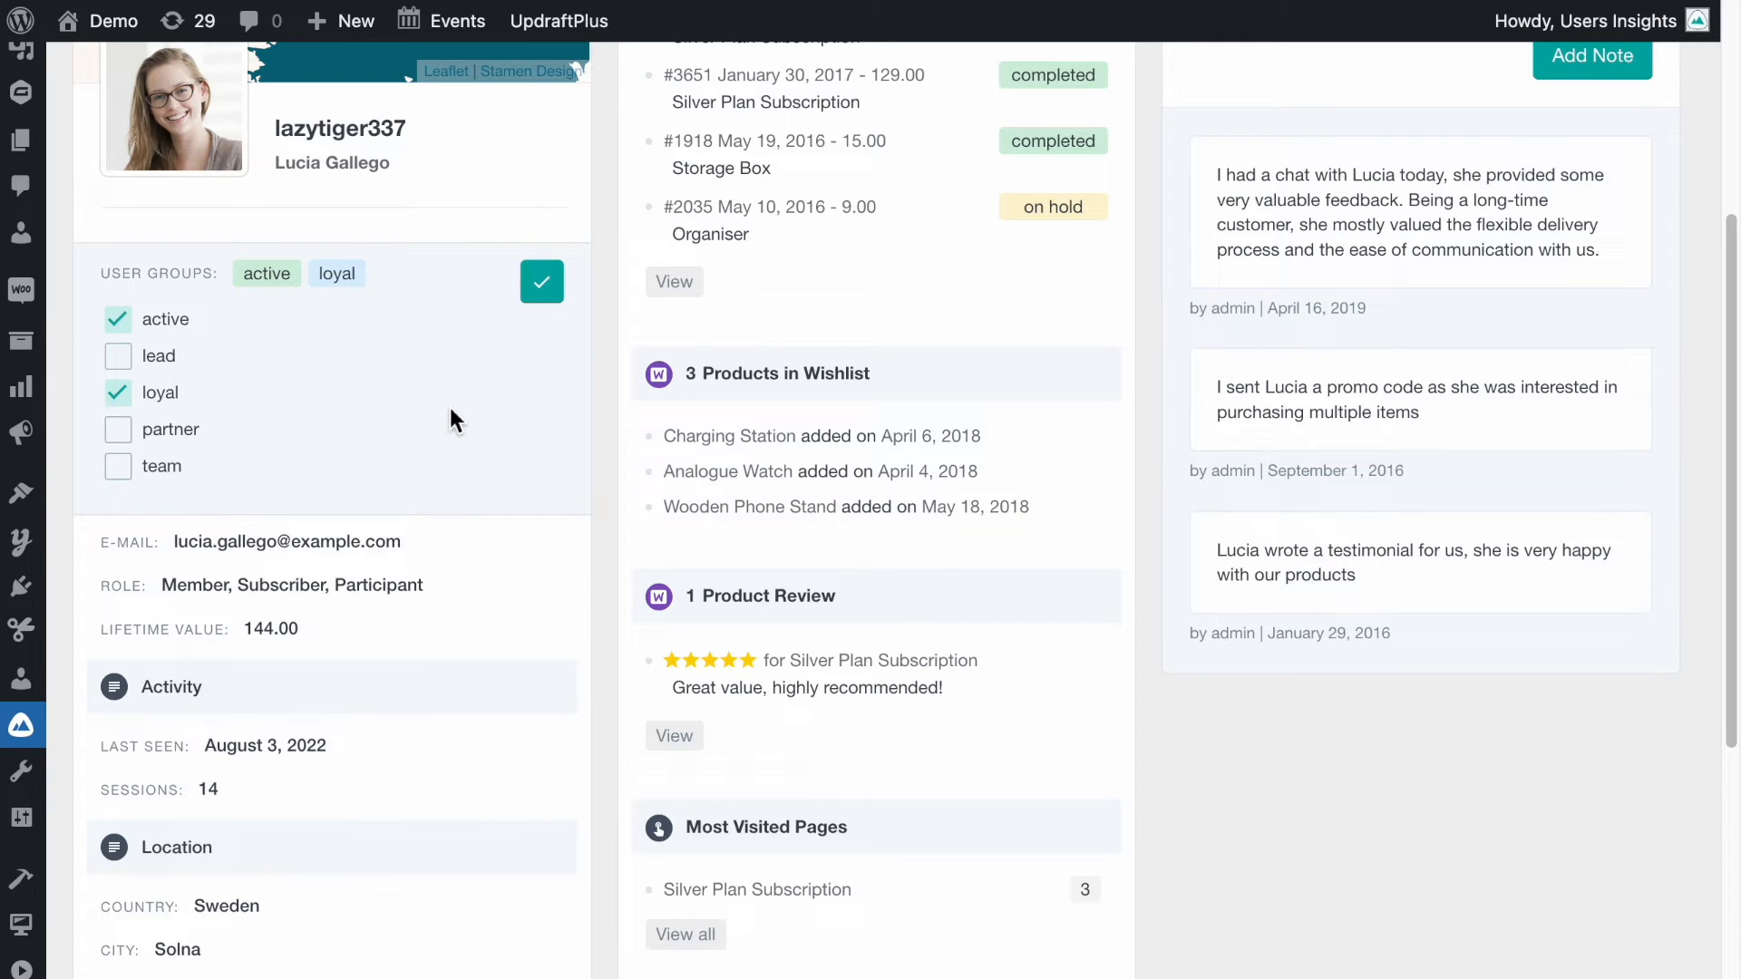
pyautogui.click(551, 297)
# Set the customer's Freelance available field to Part-time available and save it.
pyautogui.scroll(-3, 613, 388)
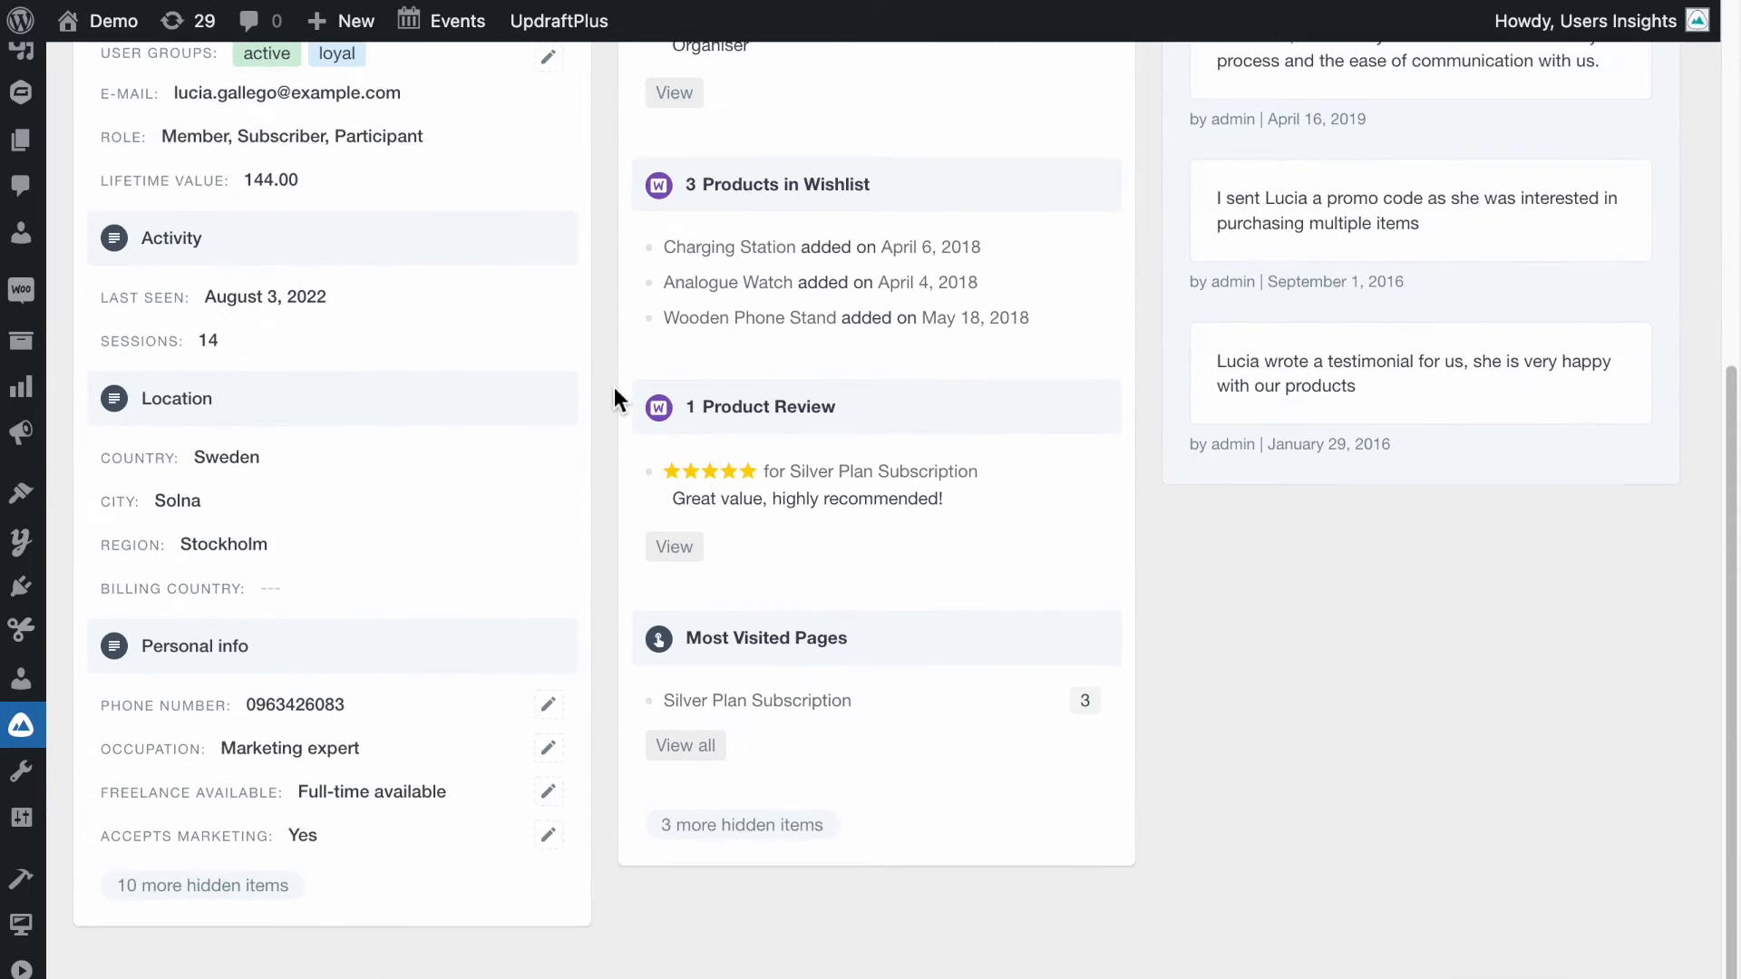
pyautogui.click(549, 760)
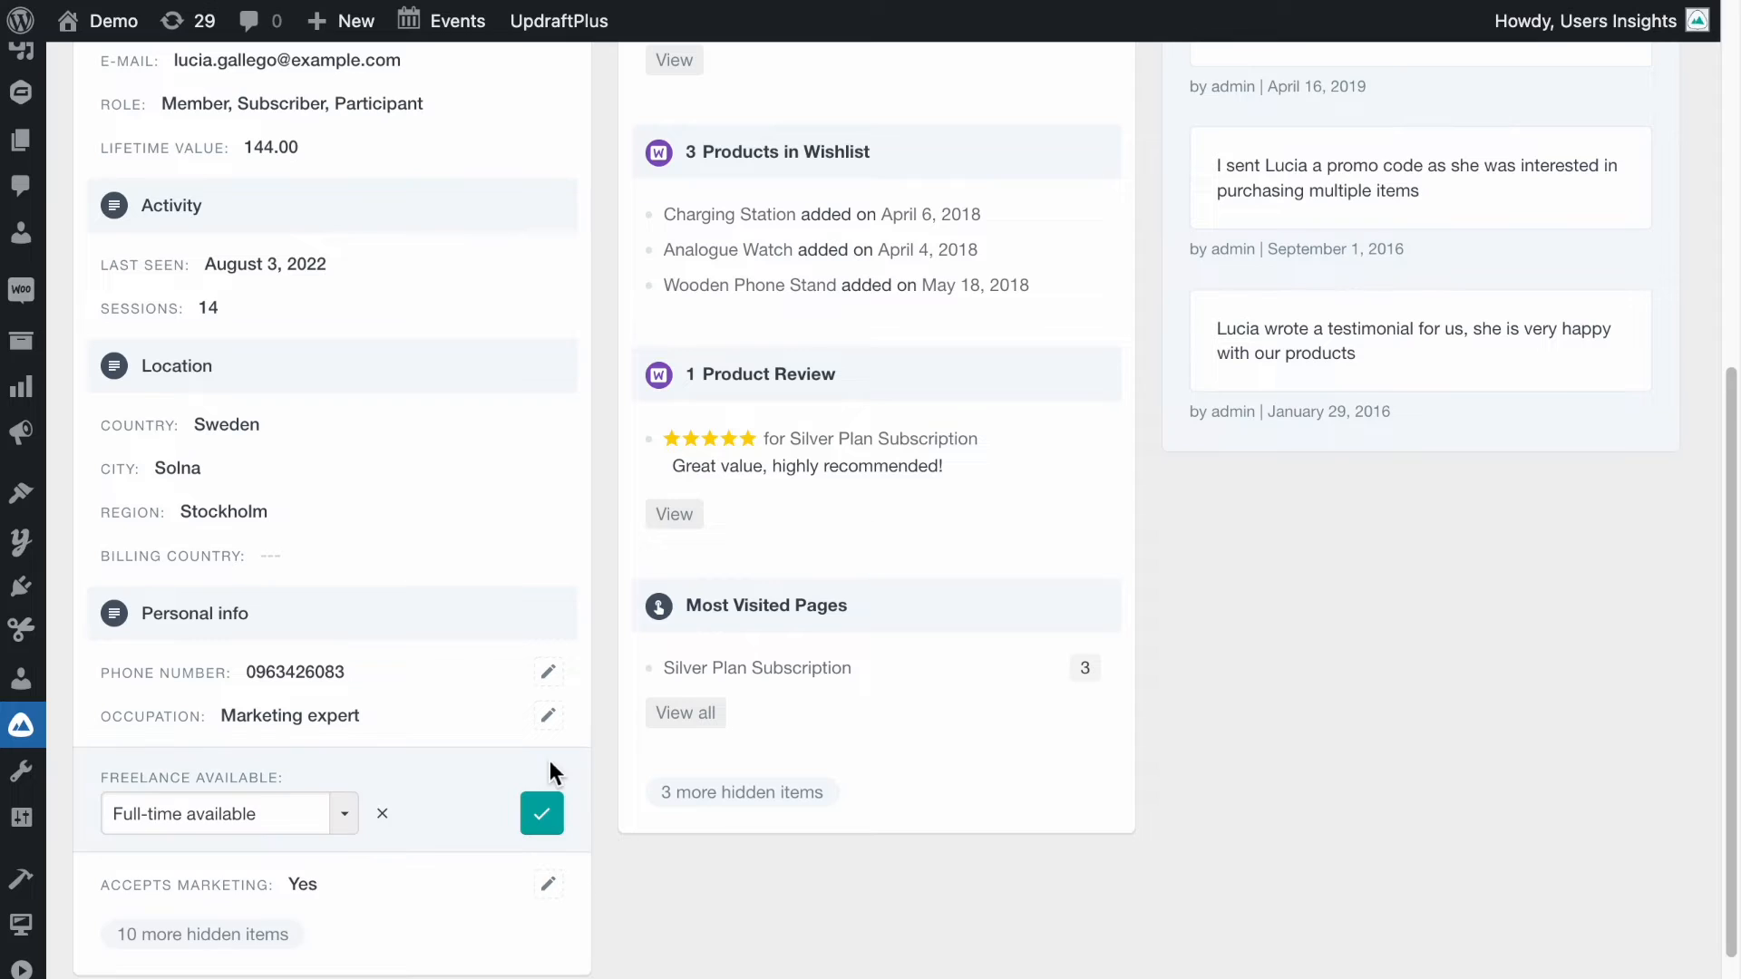
pyautogui.click(344, 812)
pyautogui.click(284, 872)
pyautogui.click(541, 773)
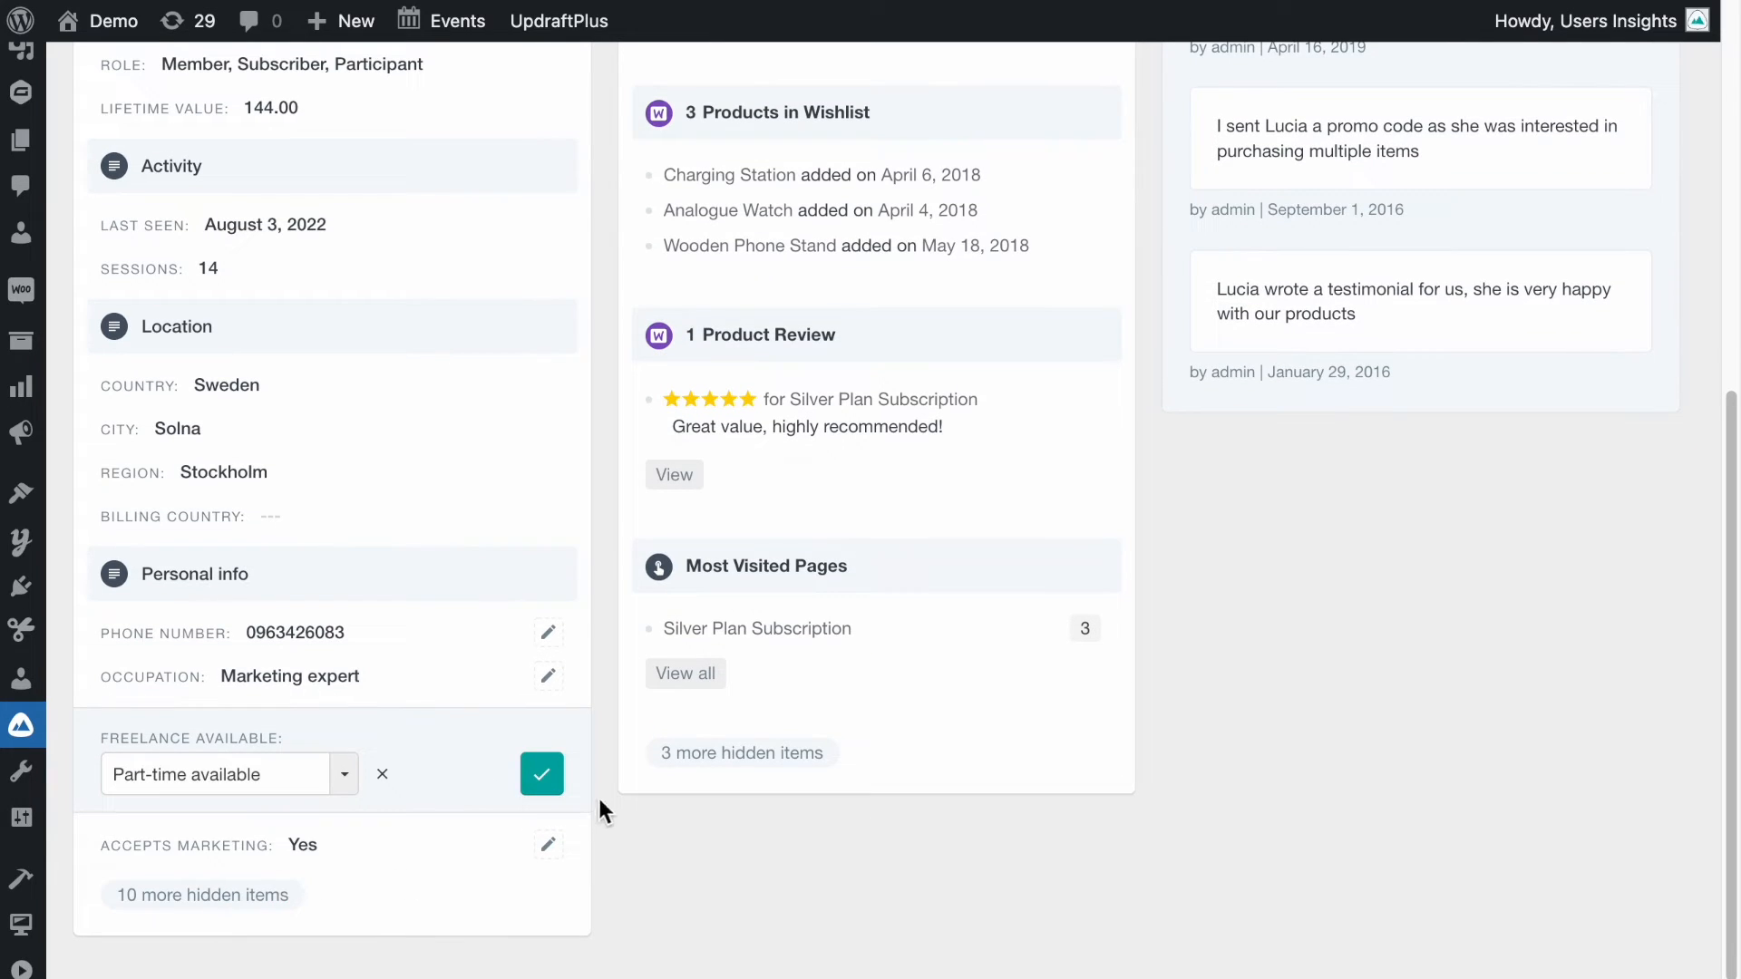
# Customize the profile layout to hide the Occupation field in Personal info and save the changes.
pyautogui.scroll(7, 615, 839)
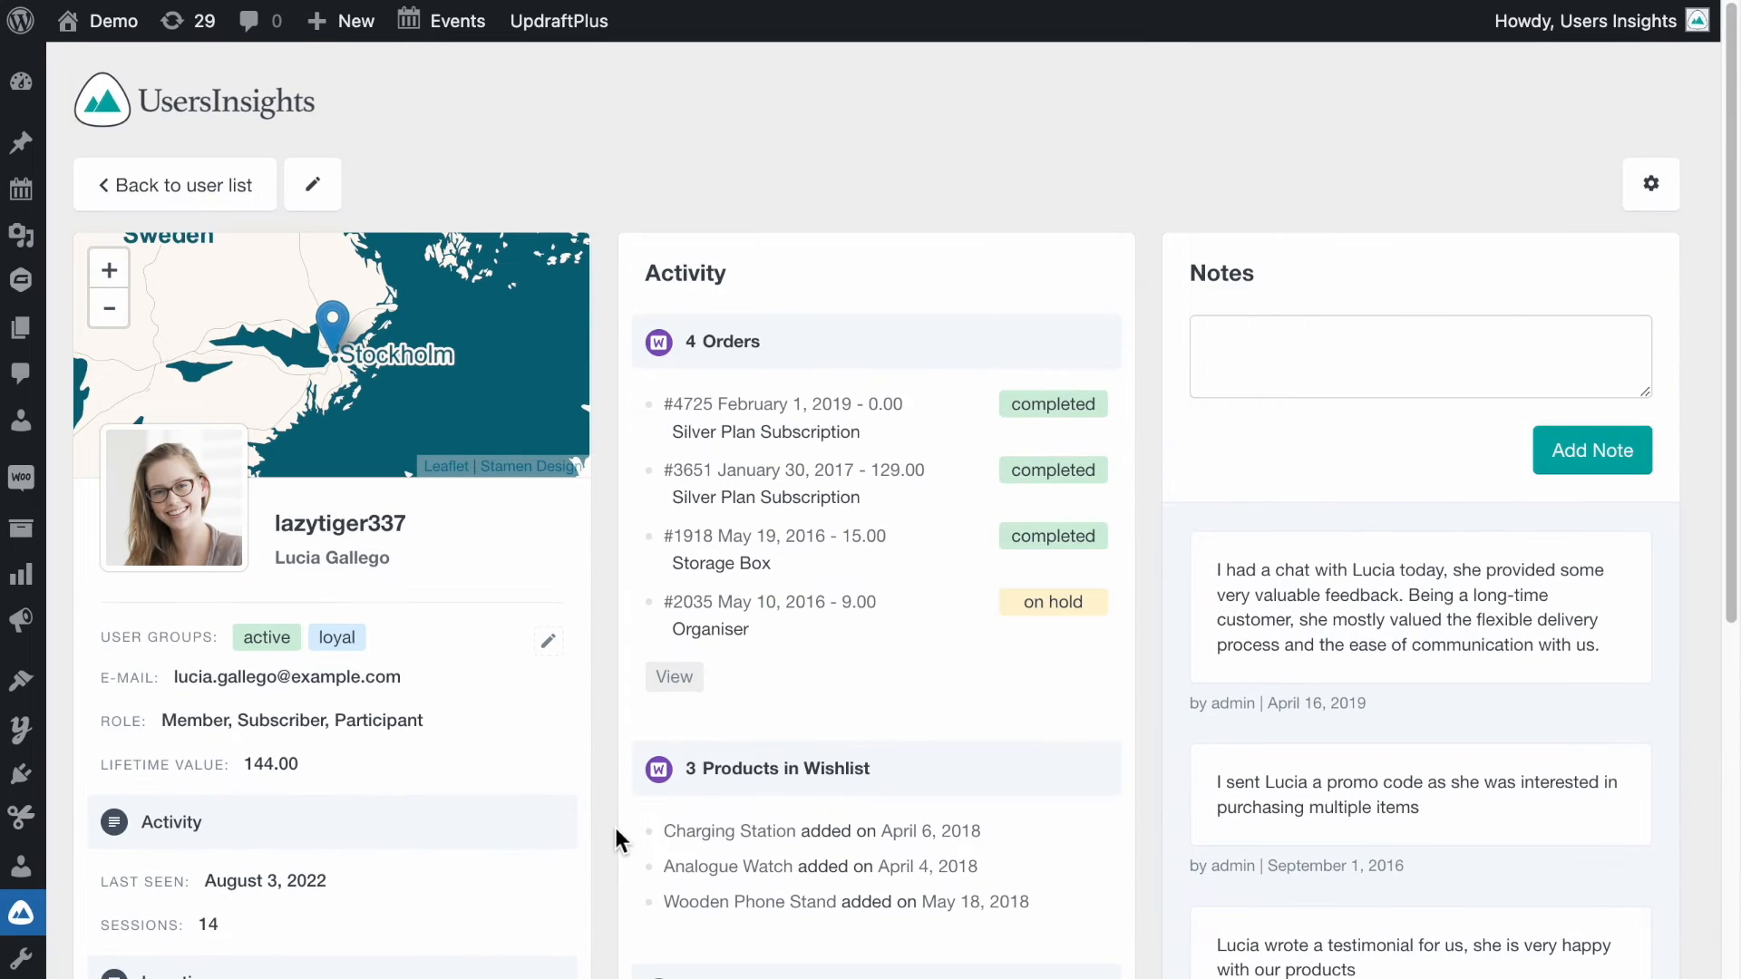
pyautogui.click(1660, 185)
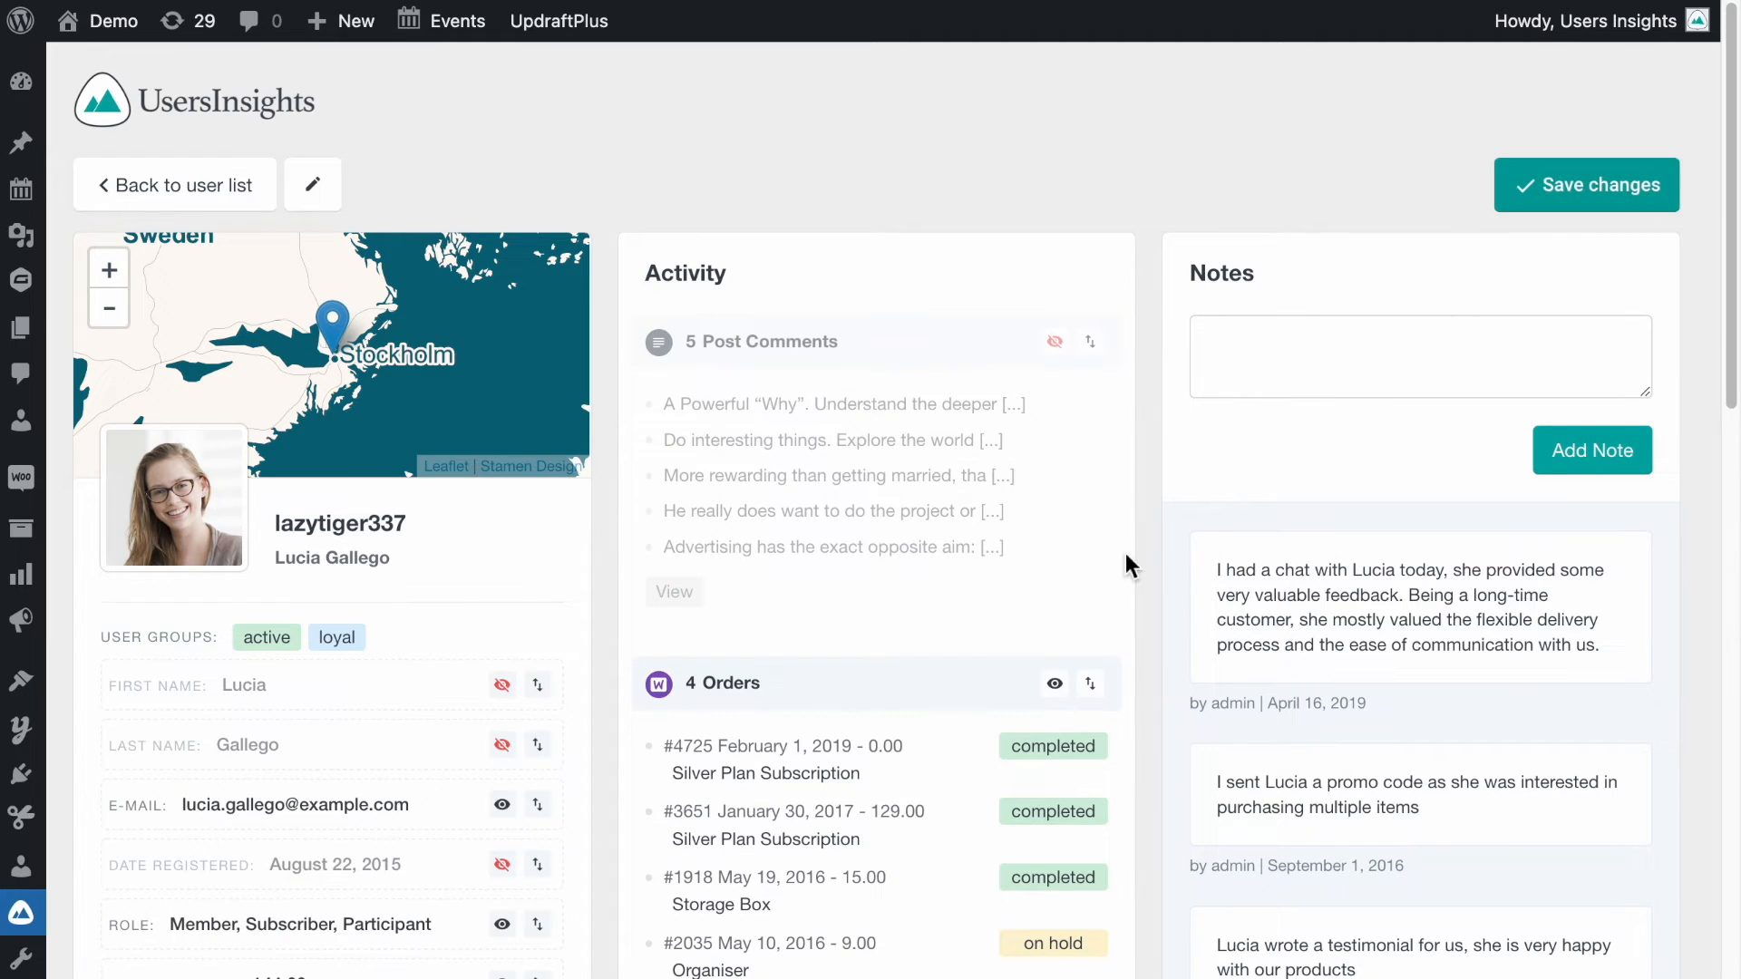
pyautogui.scroll(-5, 1136, 567)
pyautogui.scroll(-1, 1135, 568)
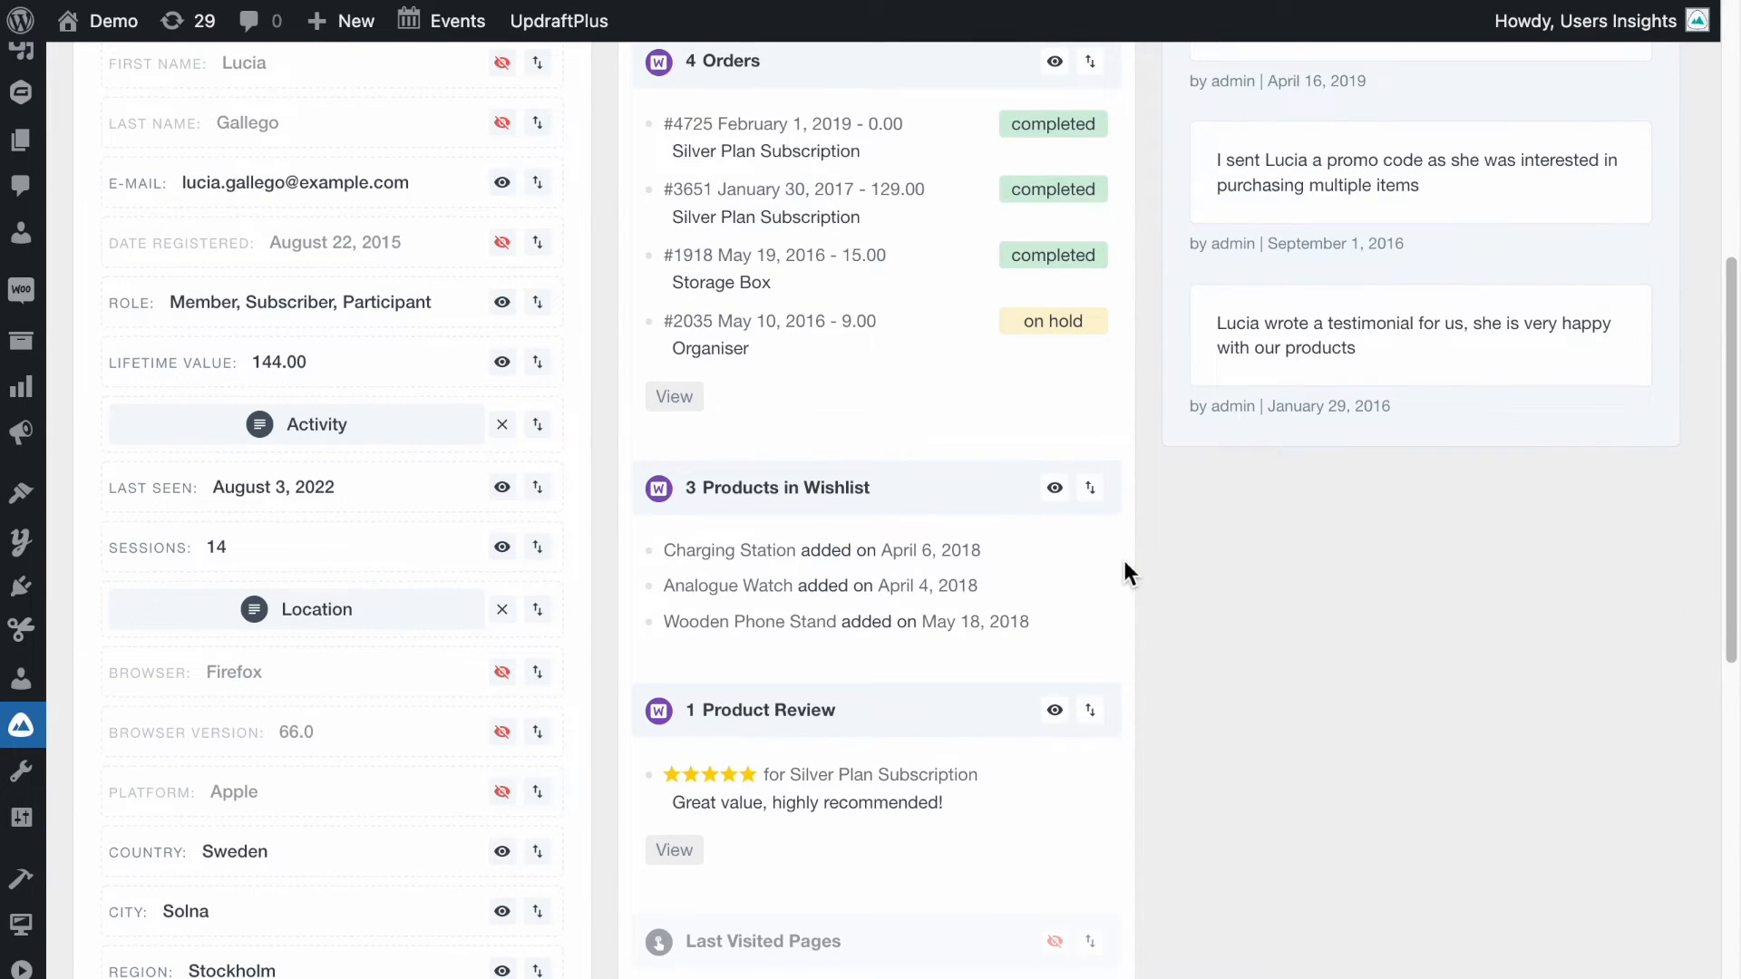
pyautogui.scroll(-6, 1122, 561)
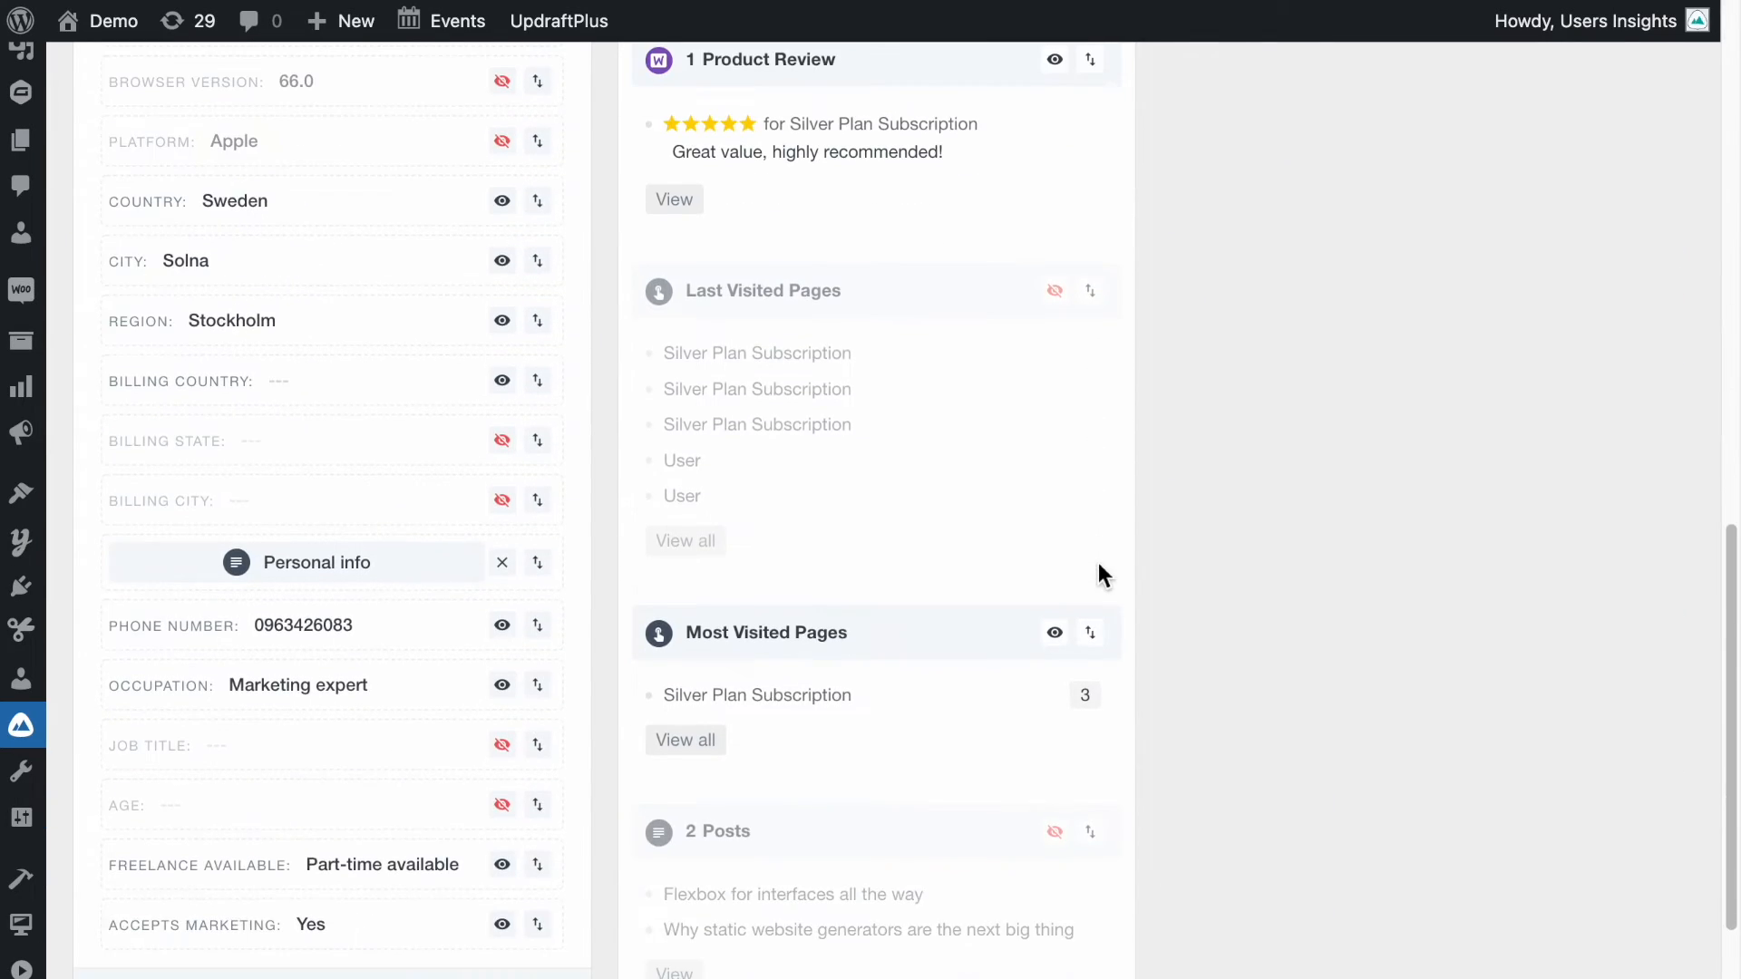
pyautogui.scroll(-2, 1102, 574)
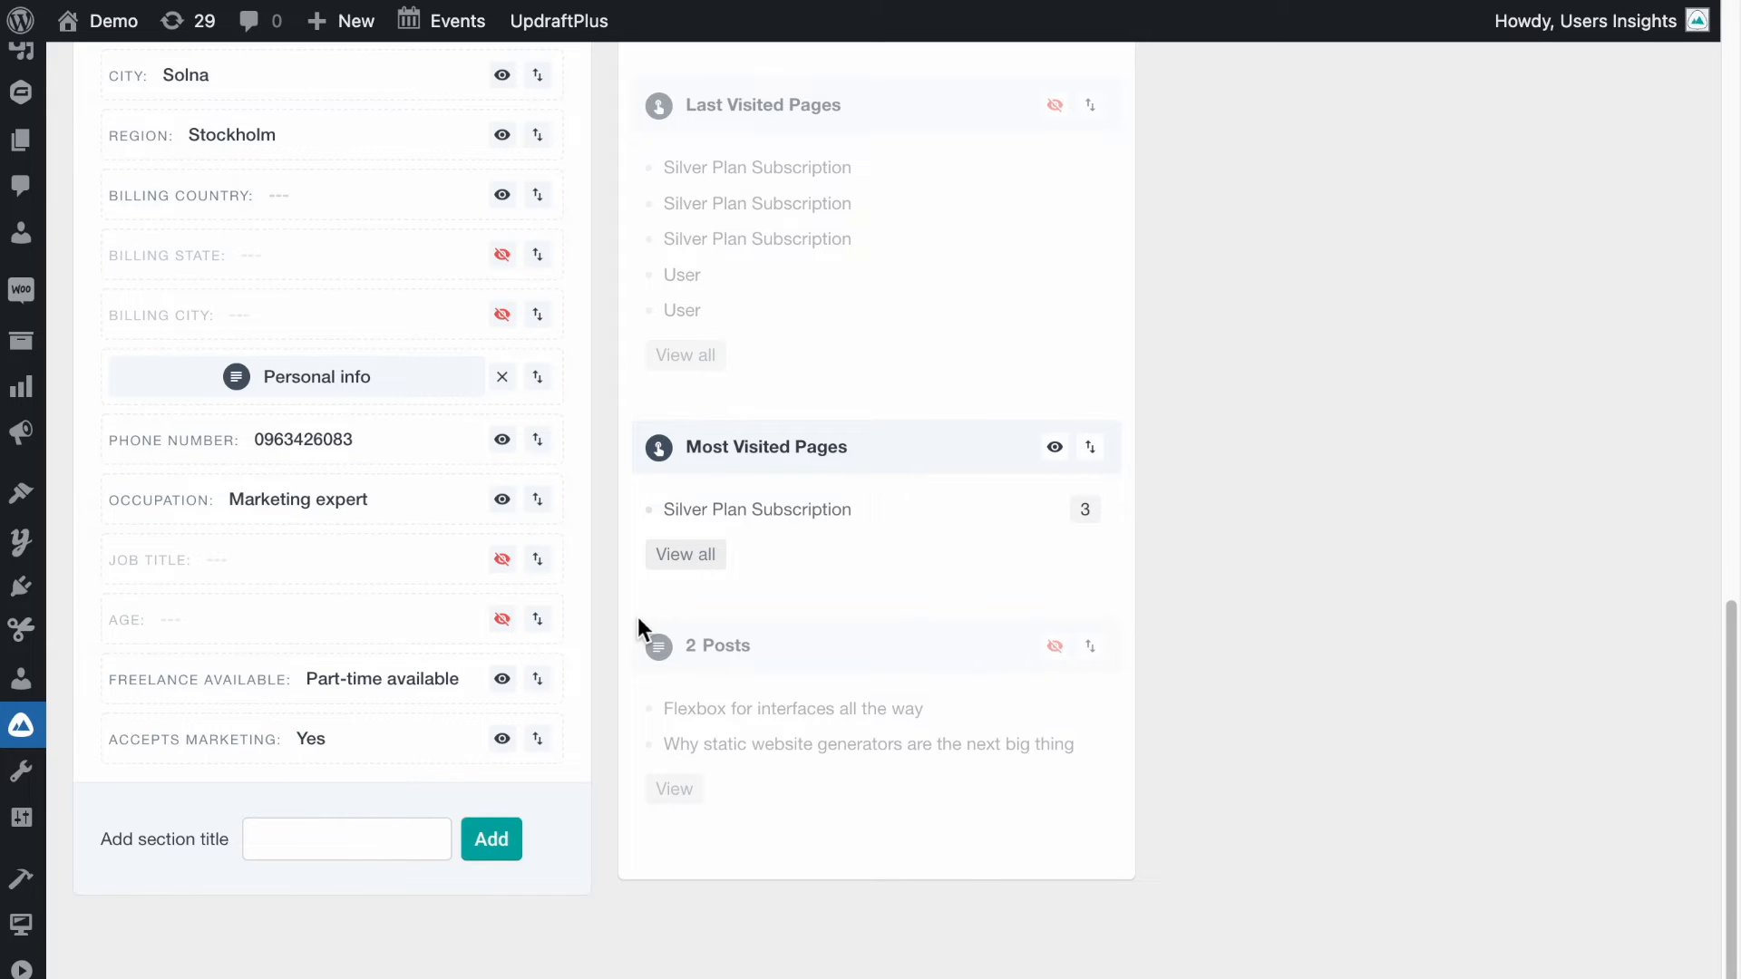
pyautogui.click(502, 500)
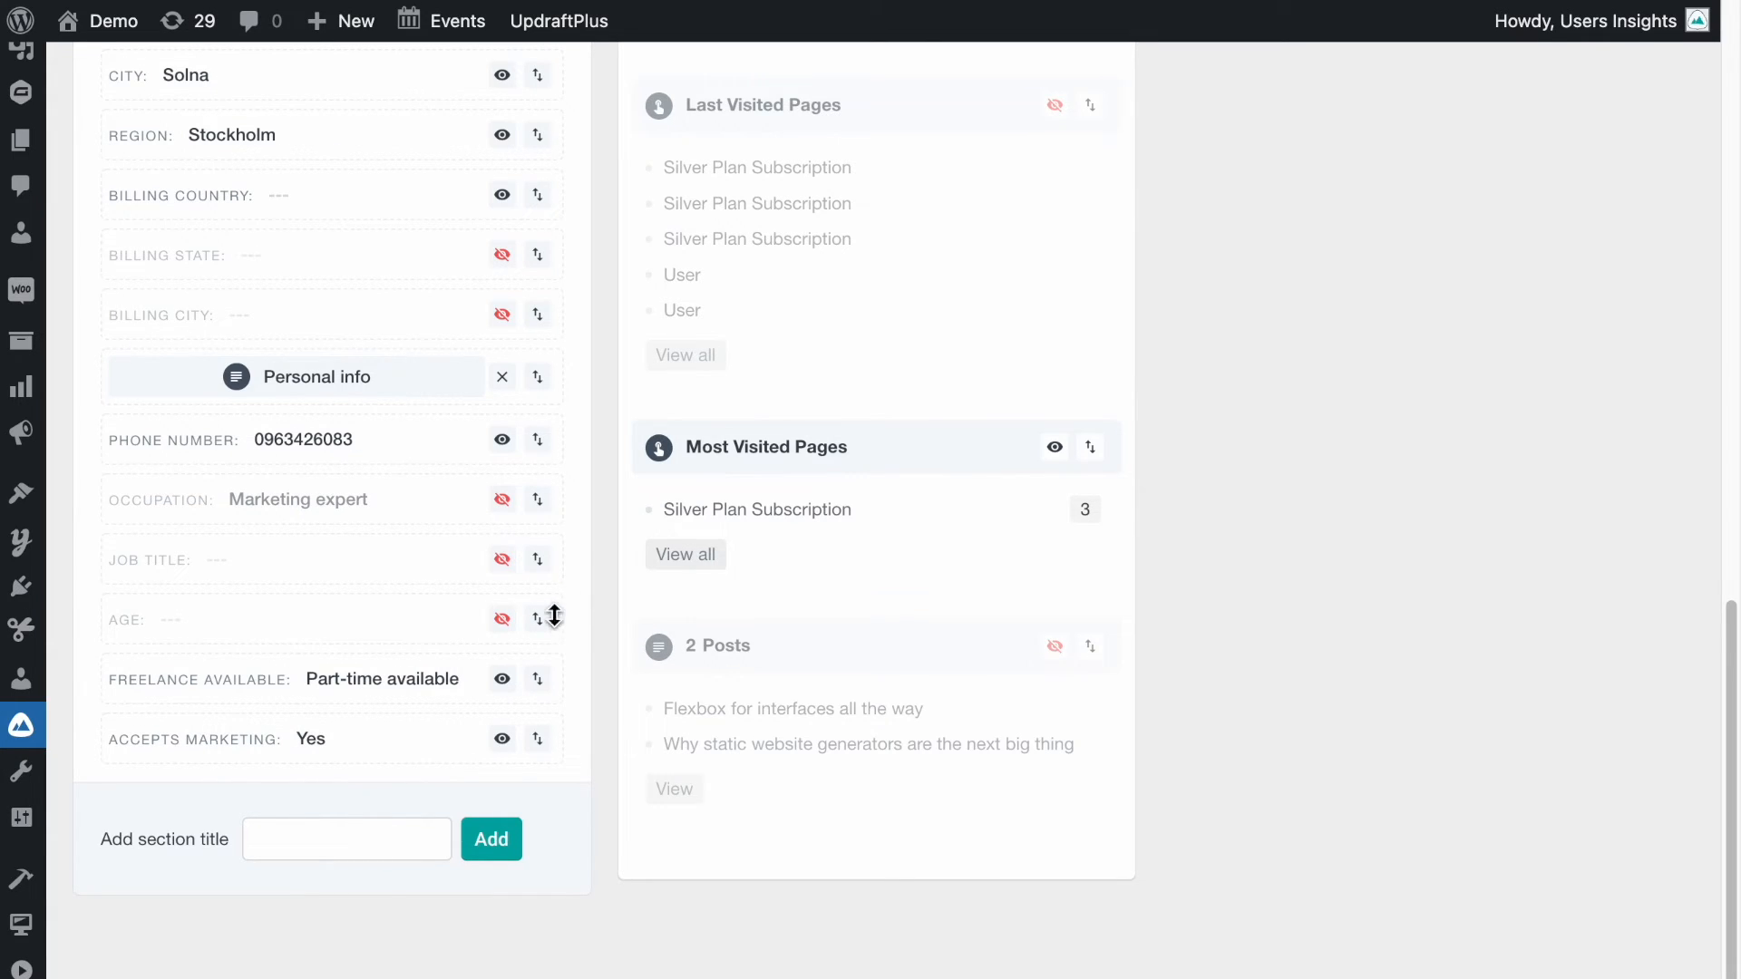
pyautogui.scroll(10, 551, 602)
pyautogui.click(1576, 202)
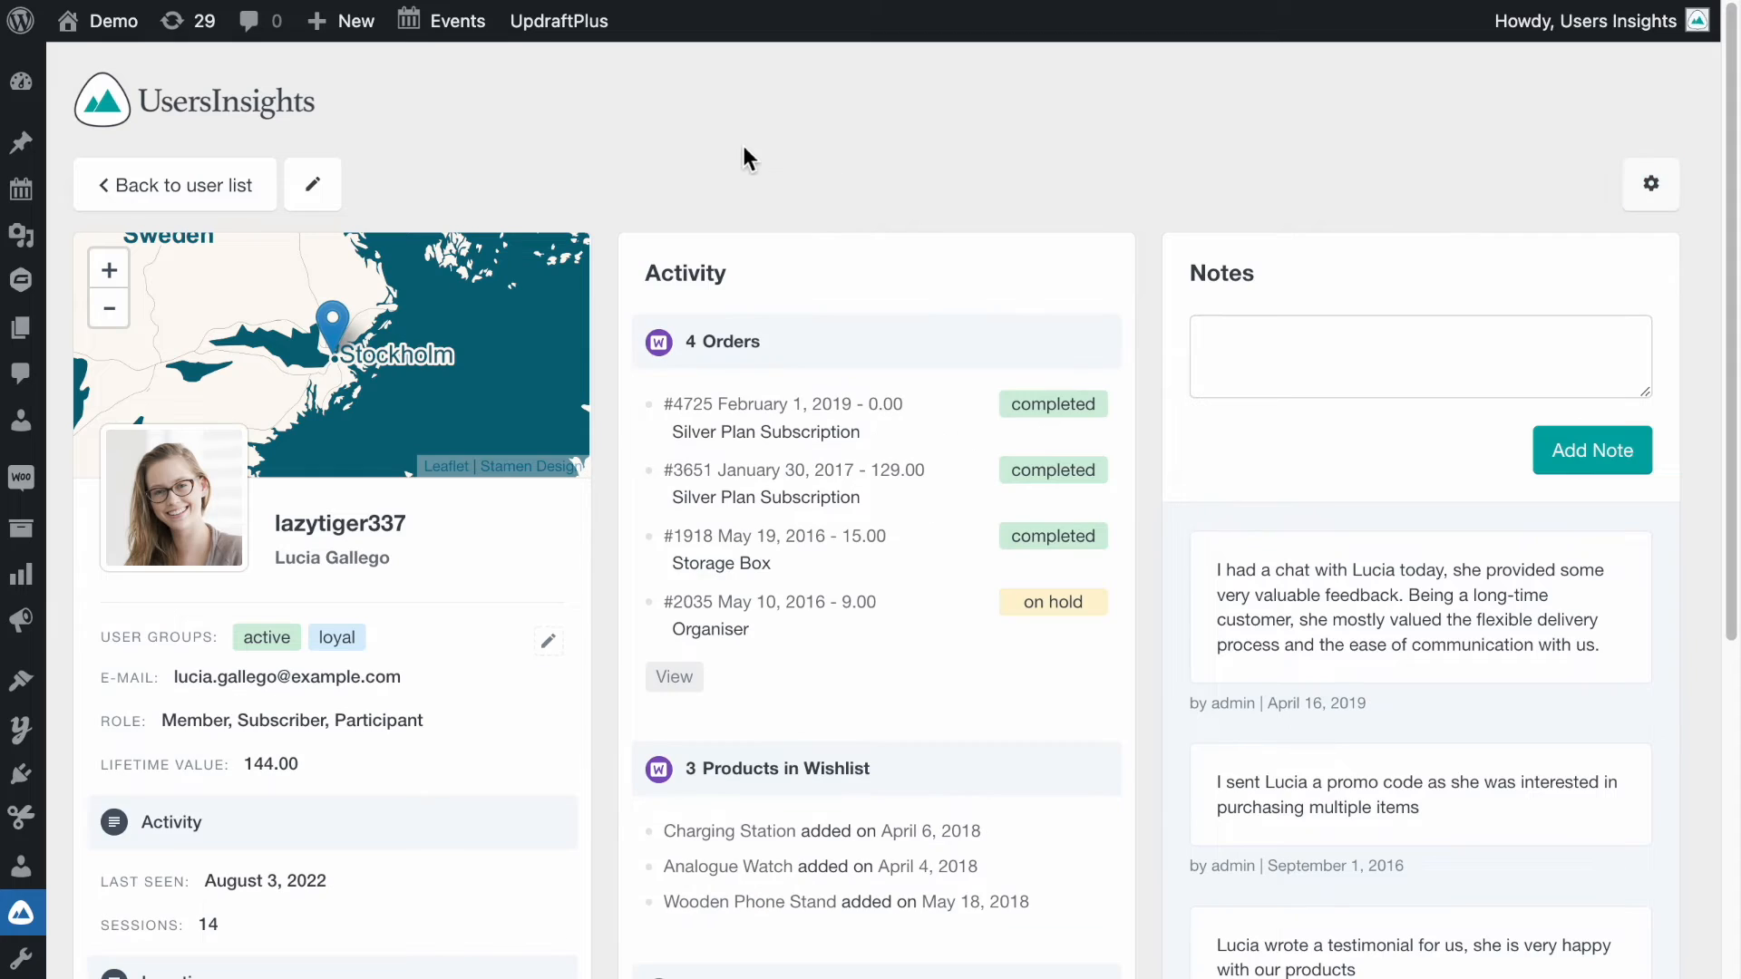
# Return to the user list and replace the First Name filter with Last seen is less than 30 days ago.
pyautogui.click(245, 185)
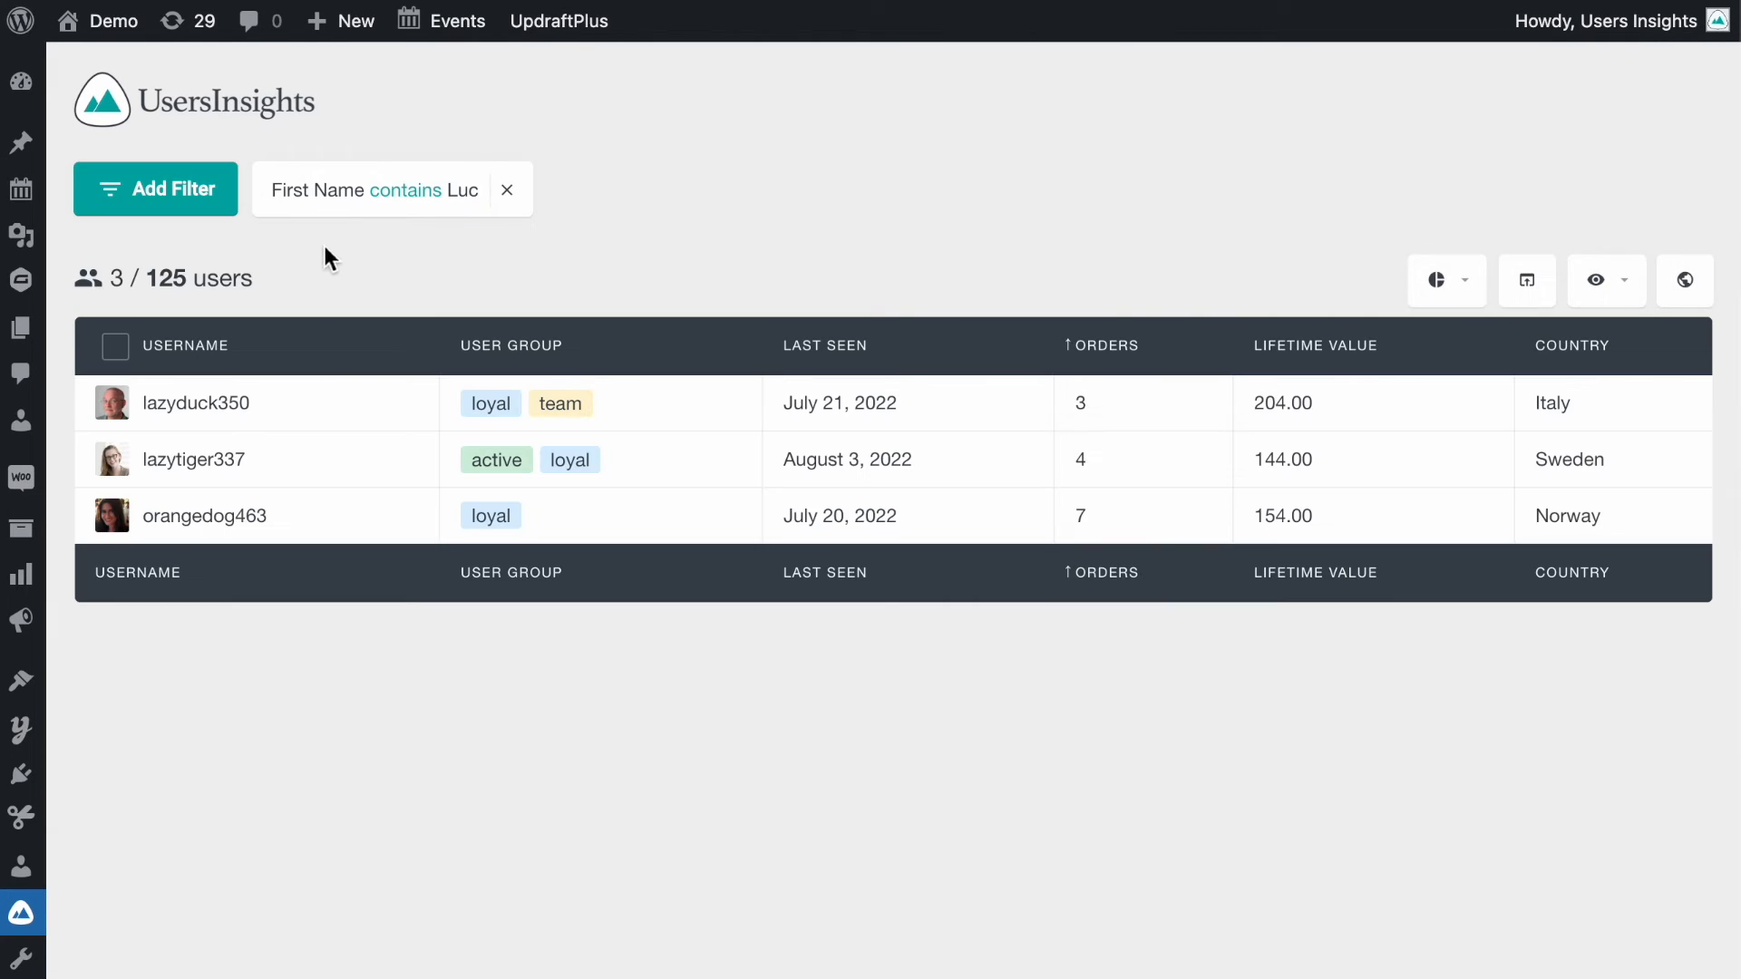
pyautogui.click(508, 192)
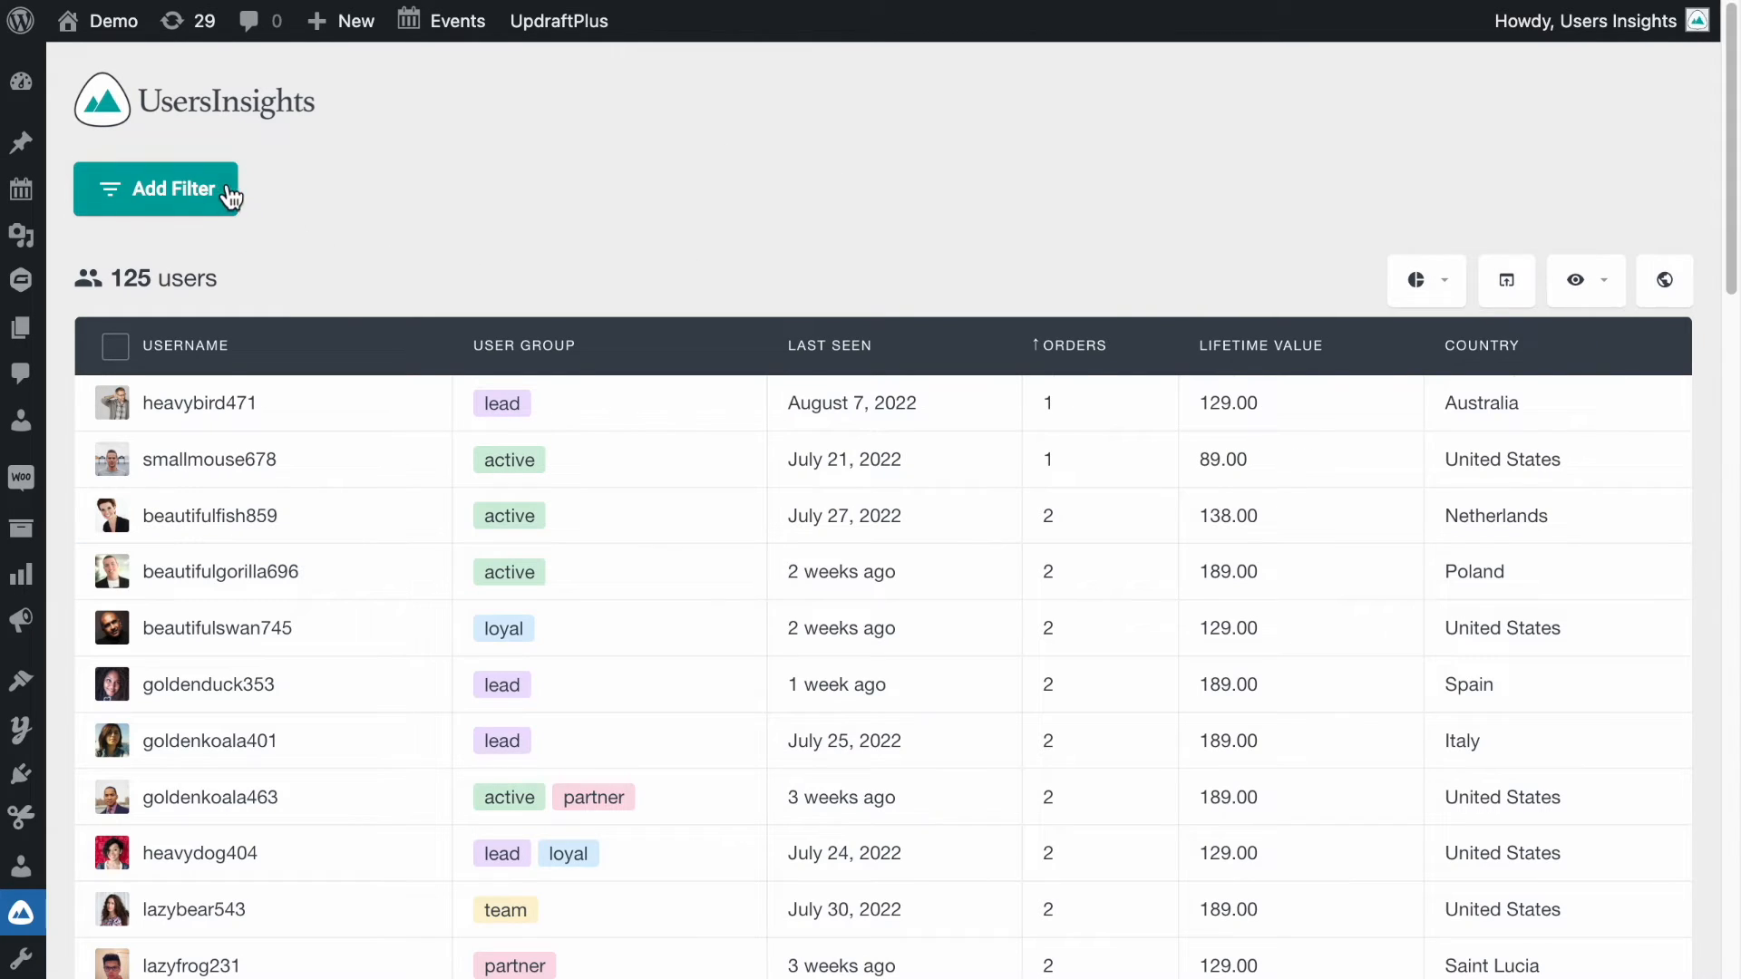
pyautogui.click(226, 189)
pyautogui.click(396, 194)
pyautogui.click(415, 421)
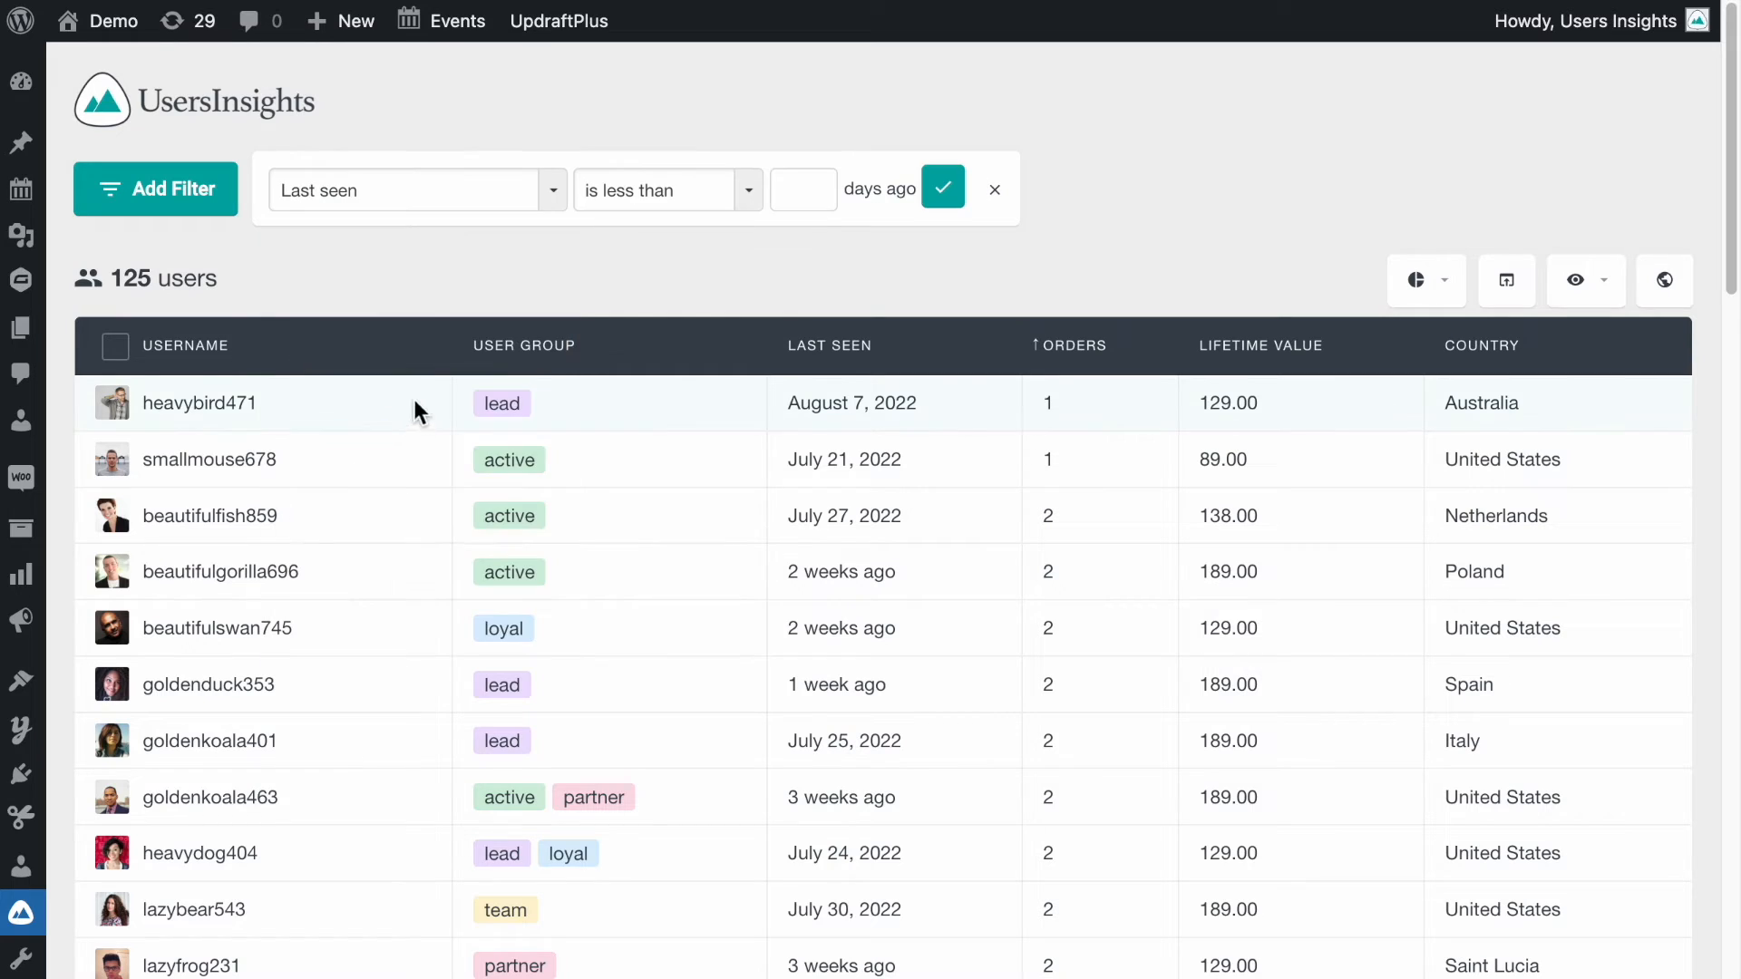
pyautogui.click(794, 199)
pyautogui.write('30')
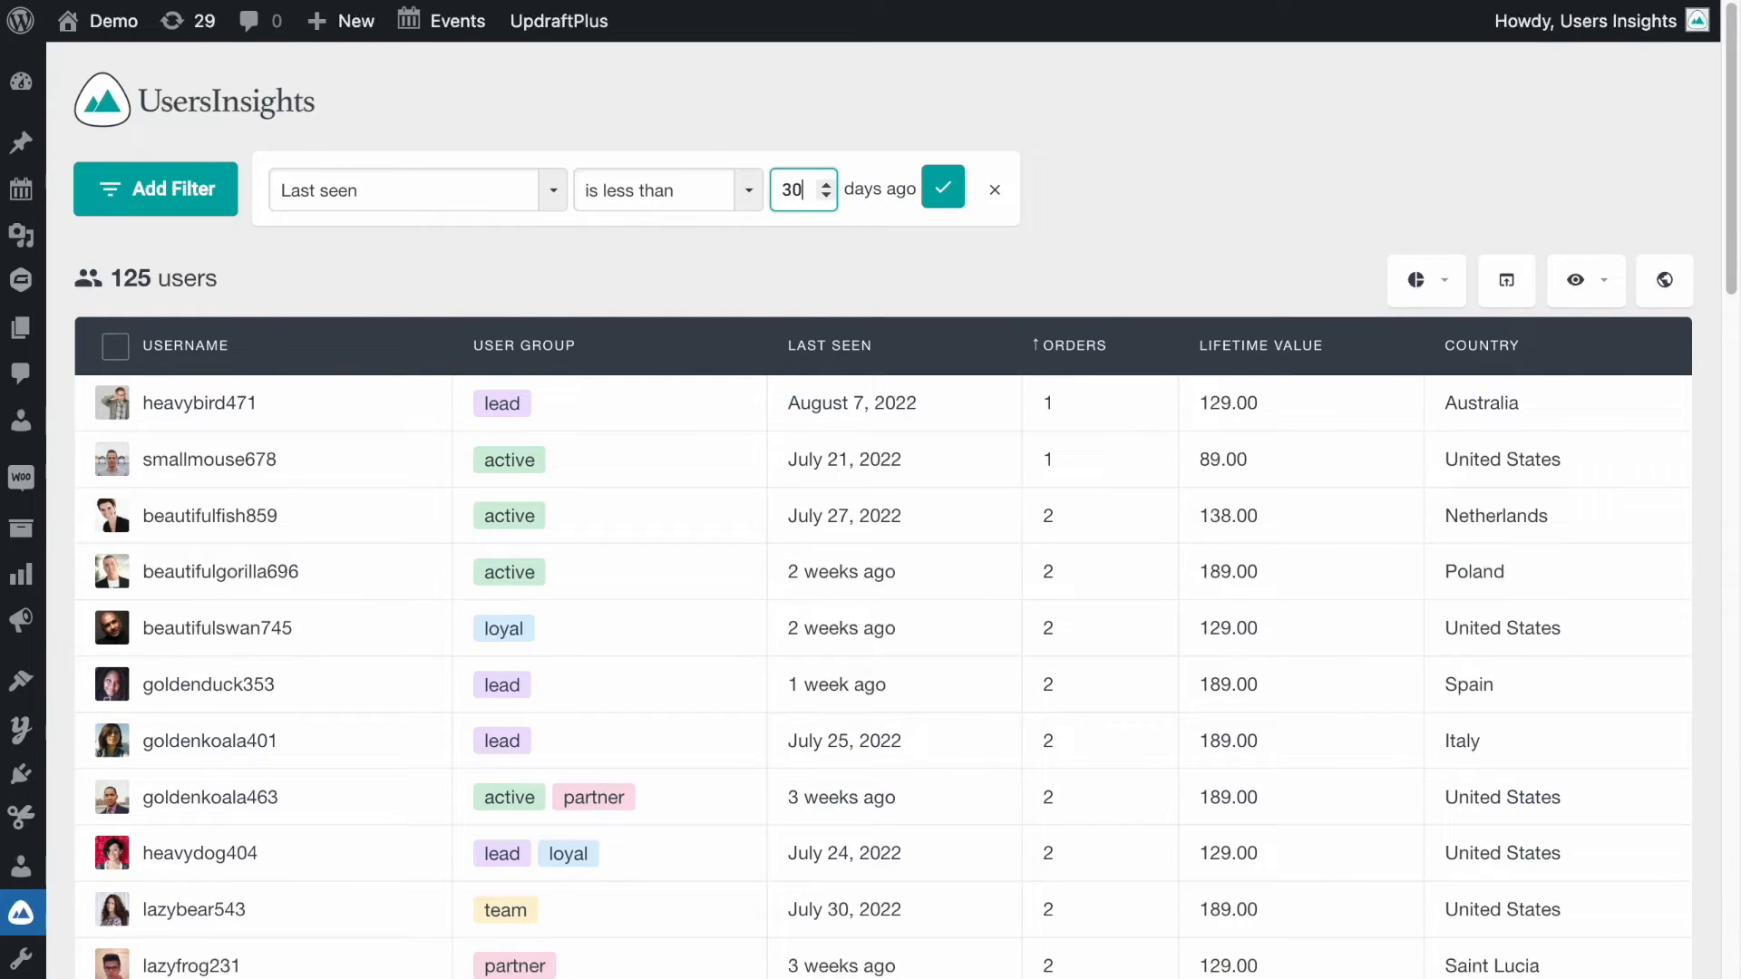
pyautogui.click(951, 206)
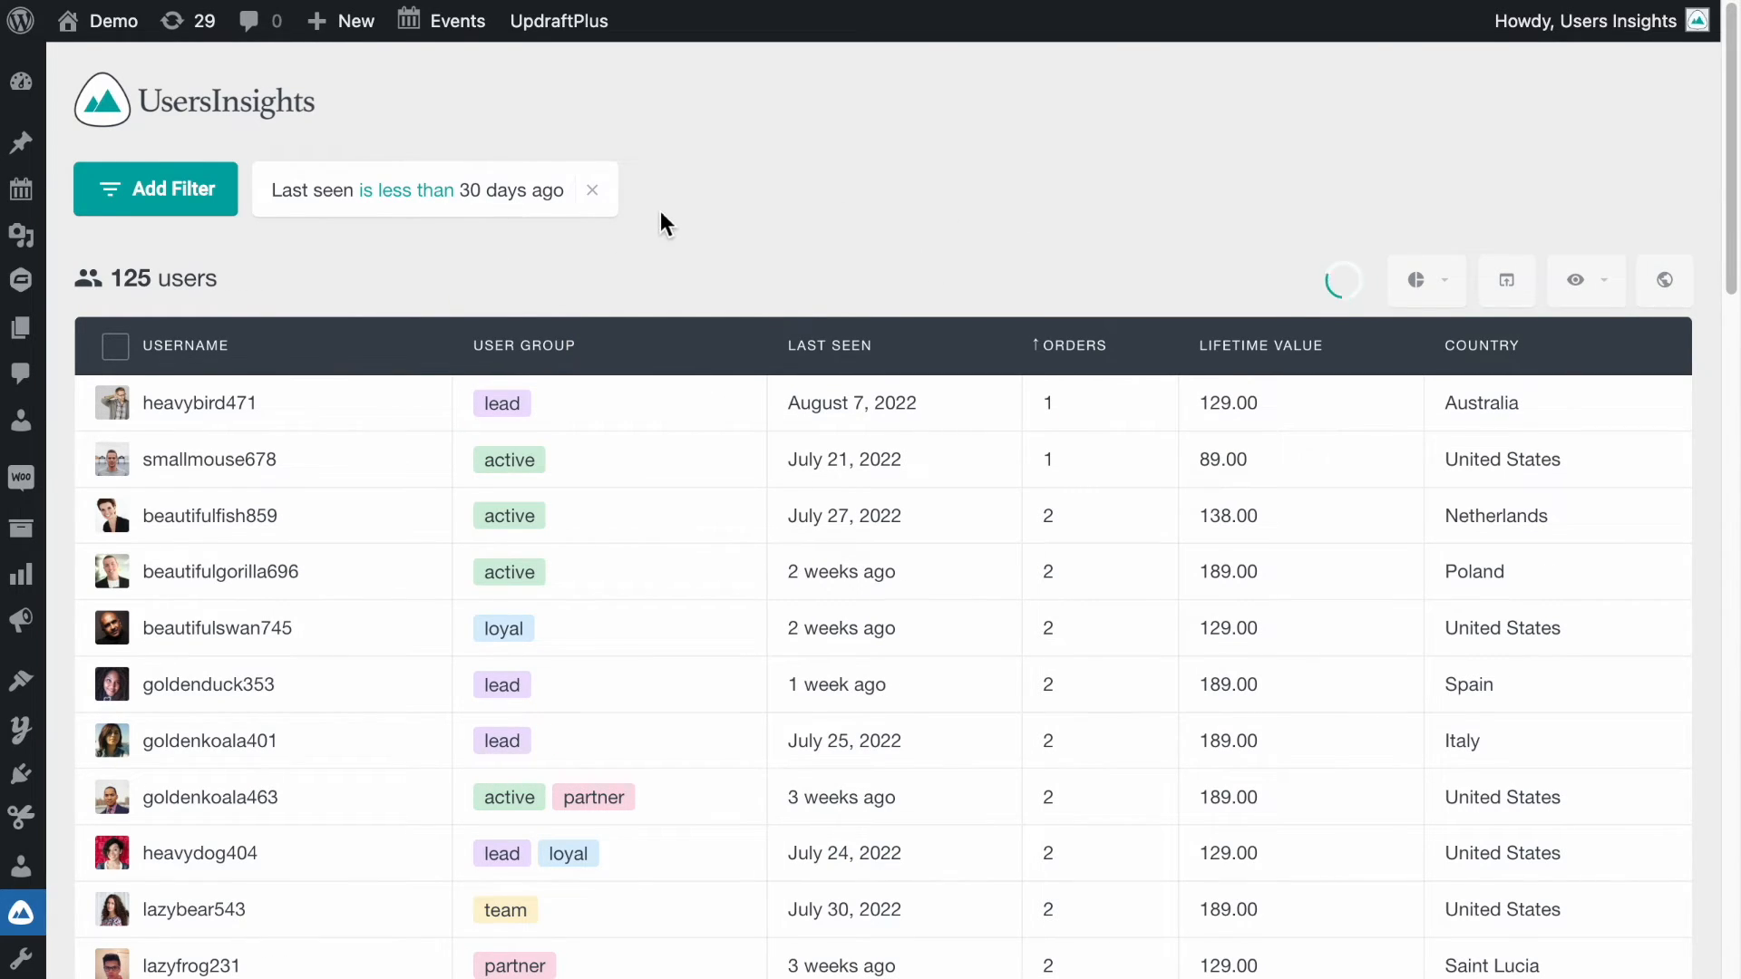
# Add a second filter to the user list for Lifetime value is greater than 200 and apply it.
pyautogui.click(145, 207)
pyautogui.click(742, 201)
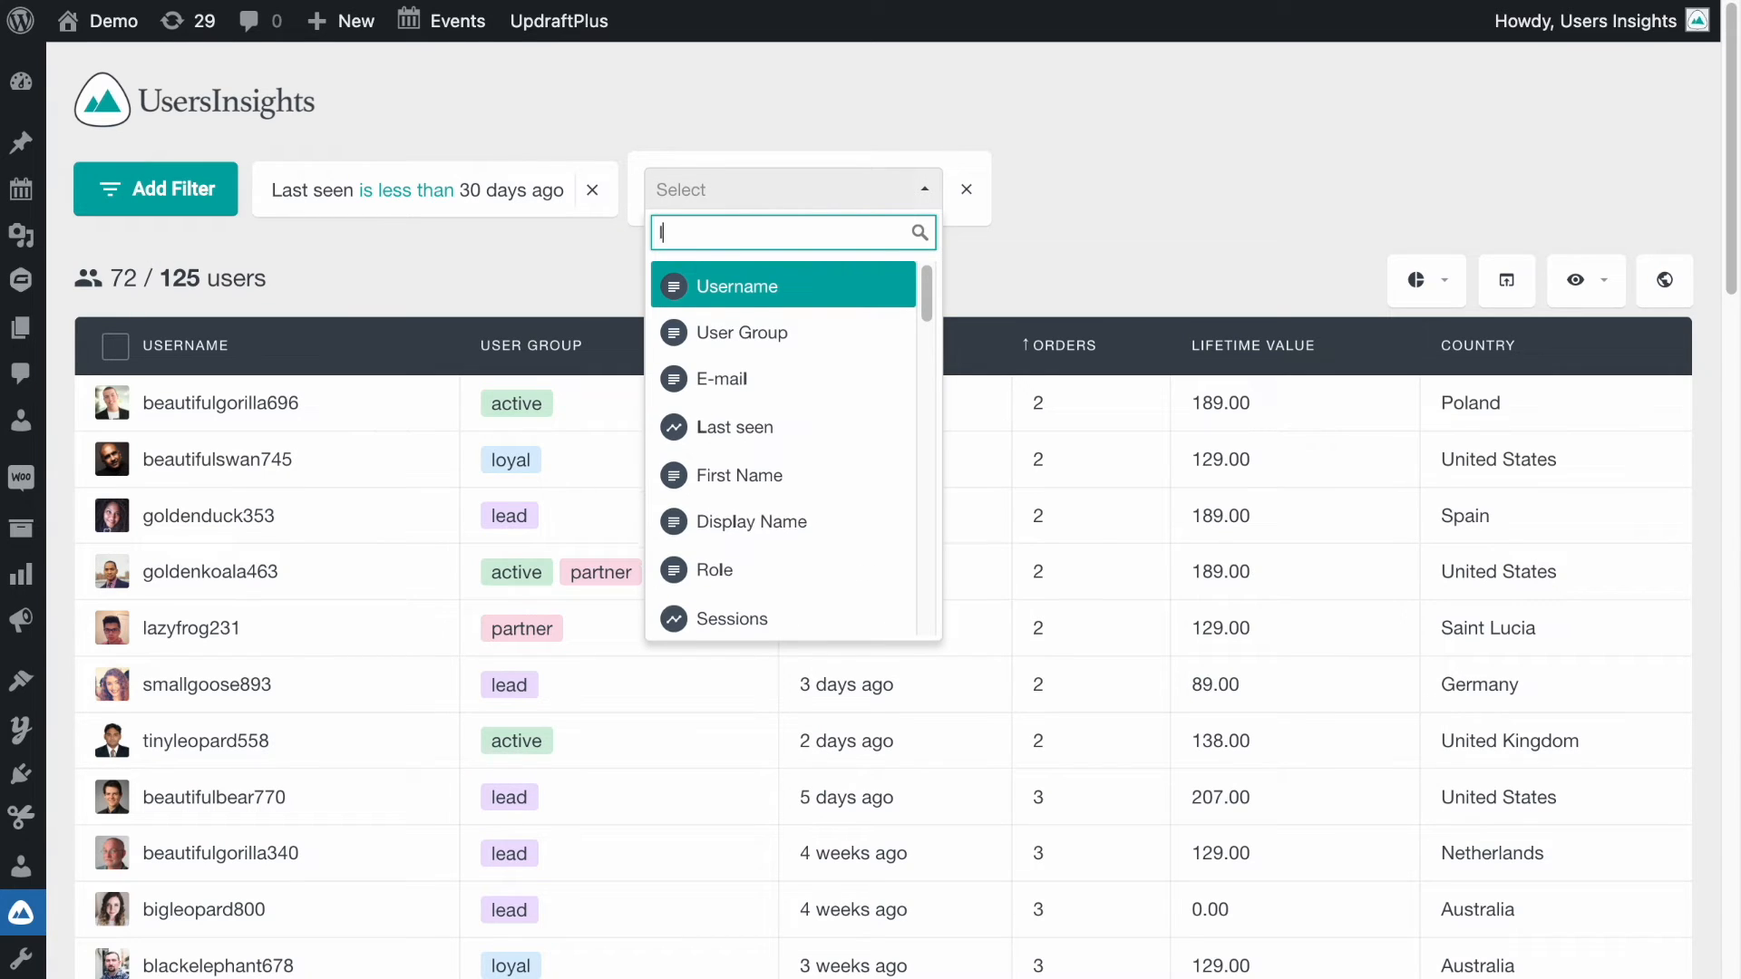
pyautogui.write('life')
pyautogui.click(778, 288)
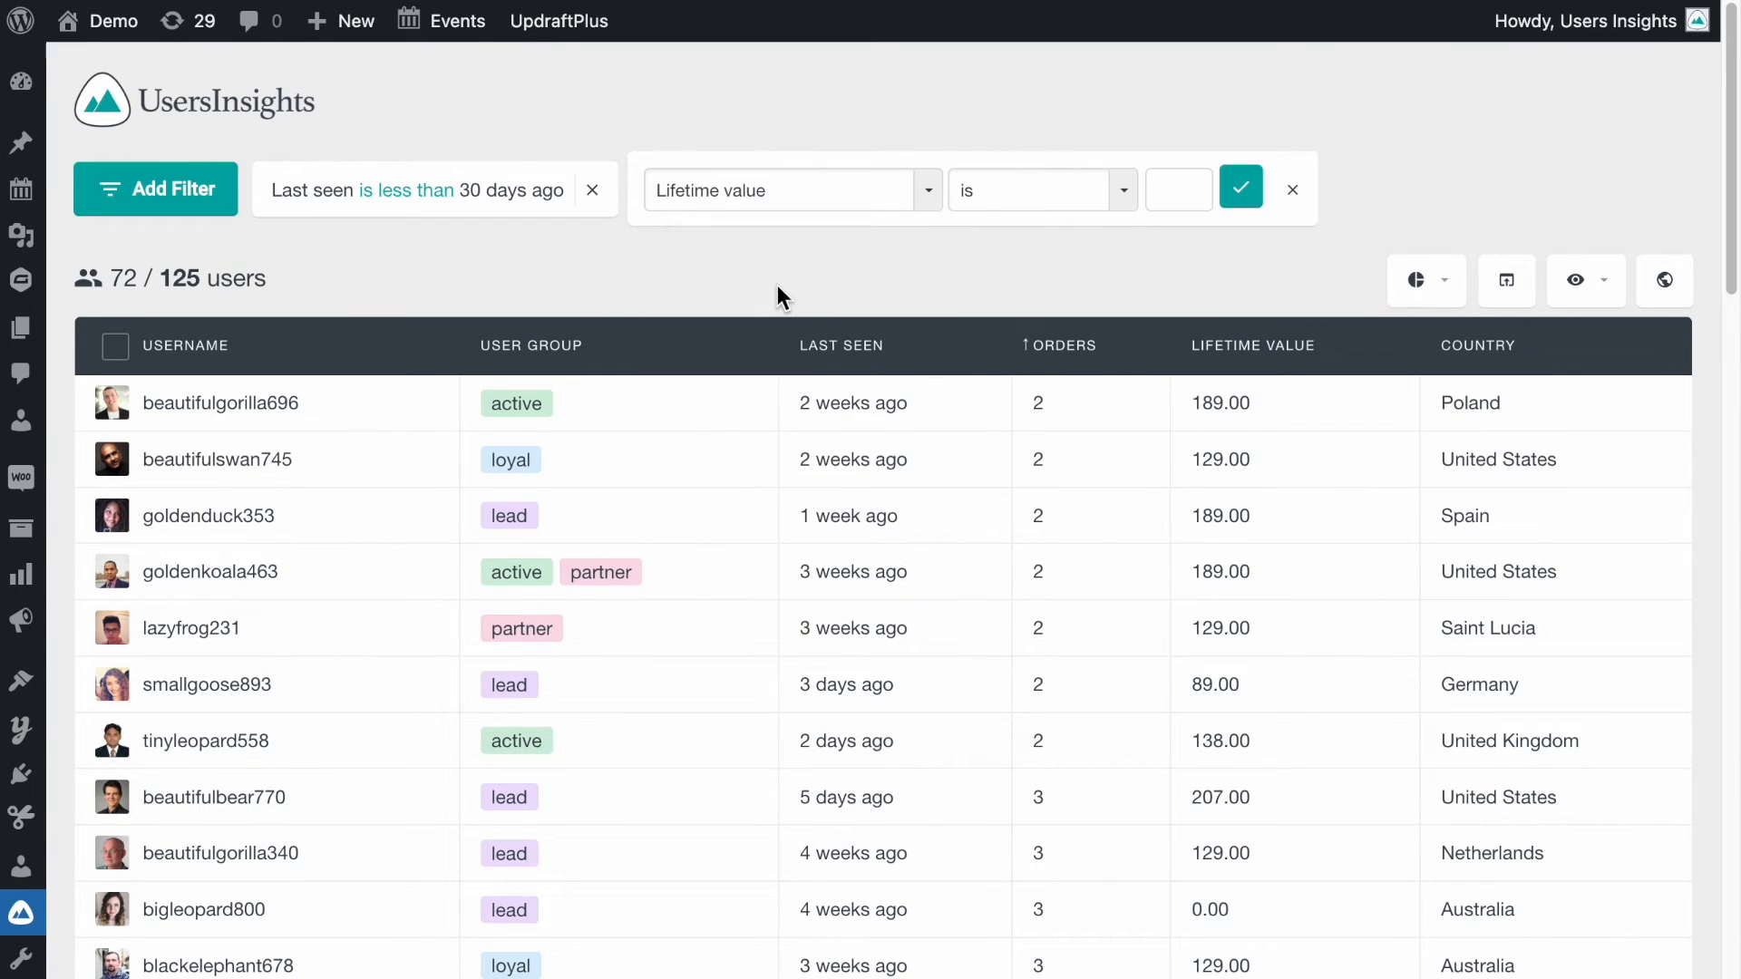
pyautogui.click(1129, 201)
pyautogui.click(1179, 289)
pyautogui.click(1171, 195)
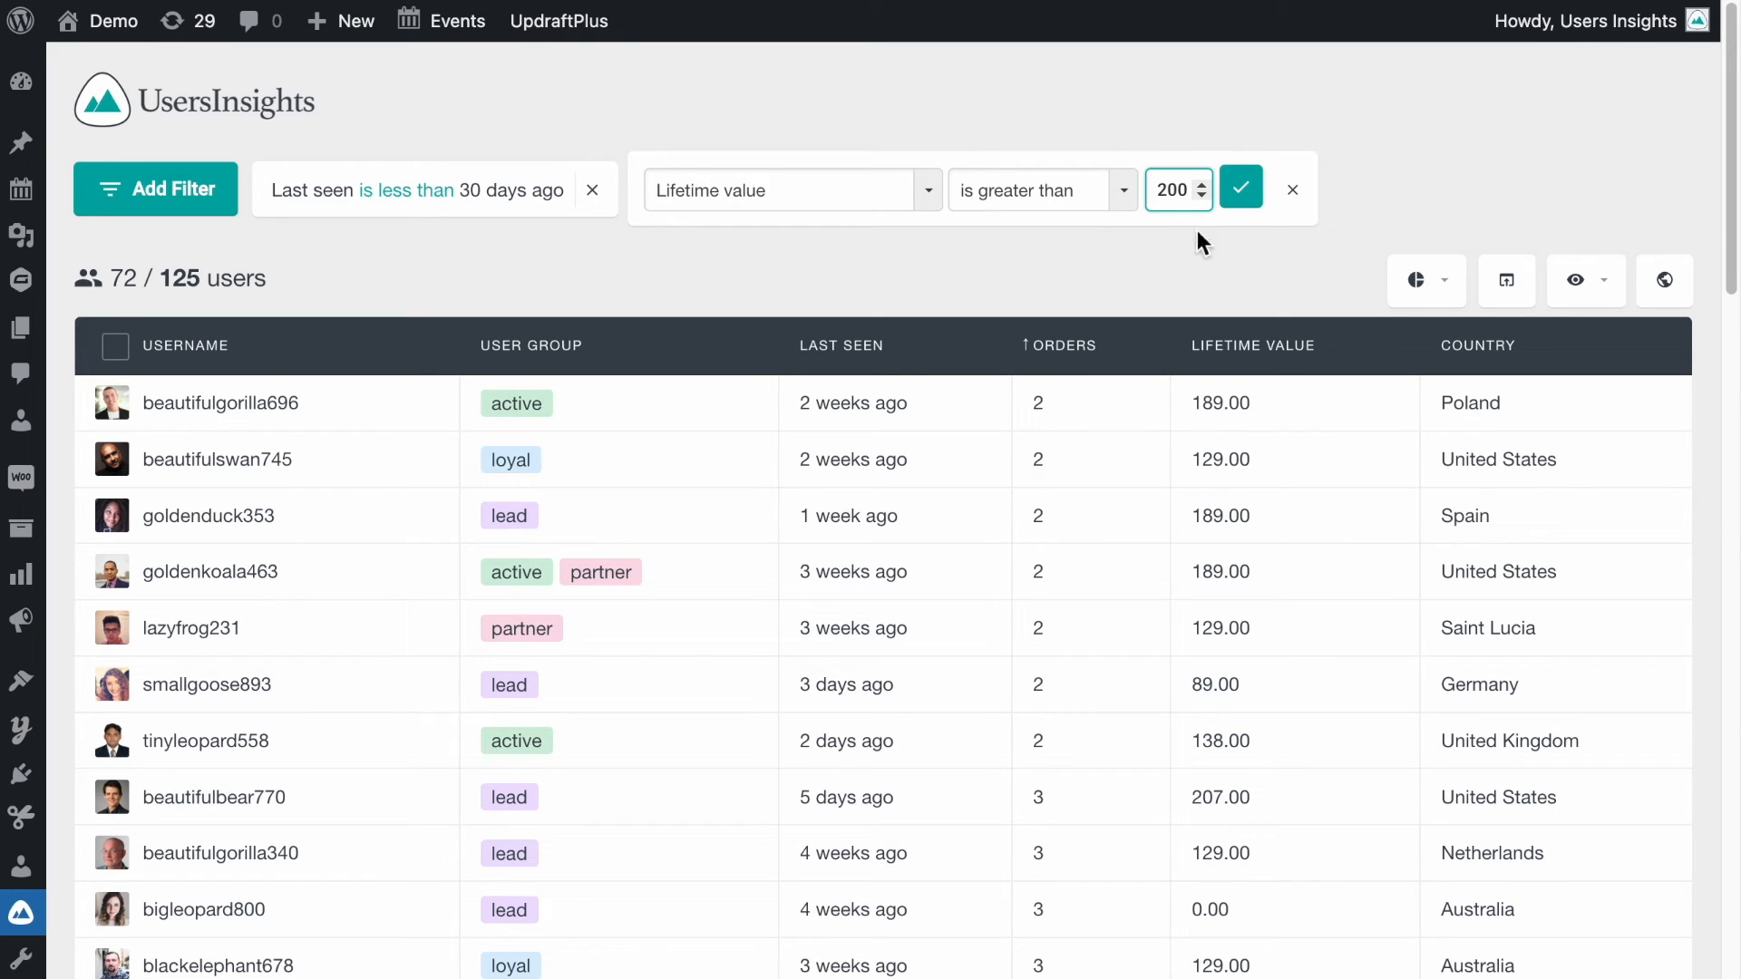
pyautogui.click(1229, 190)
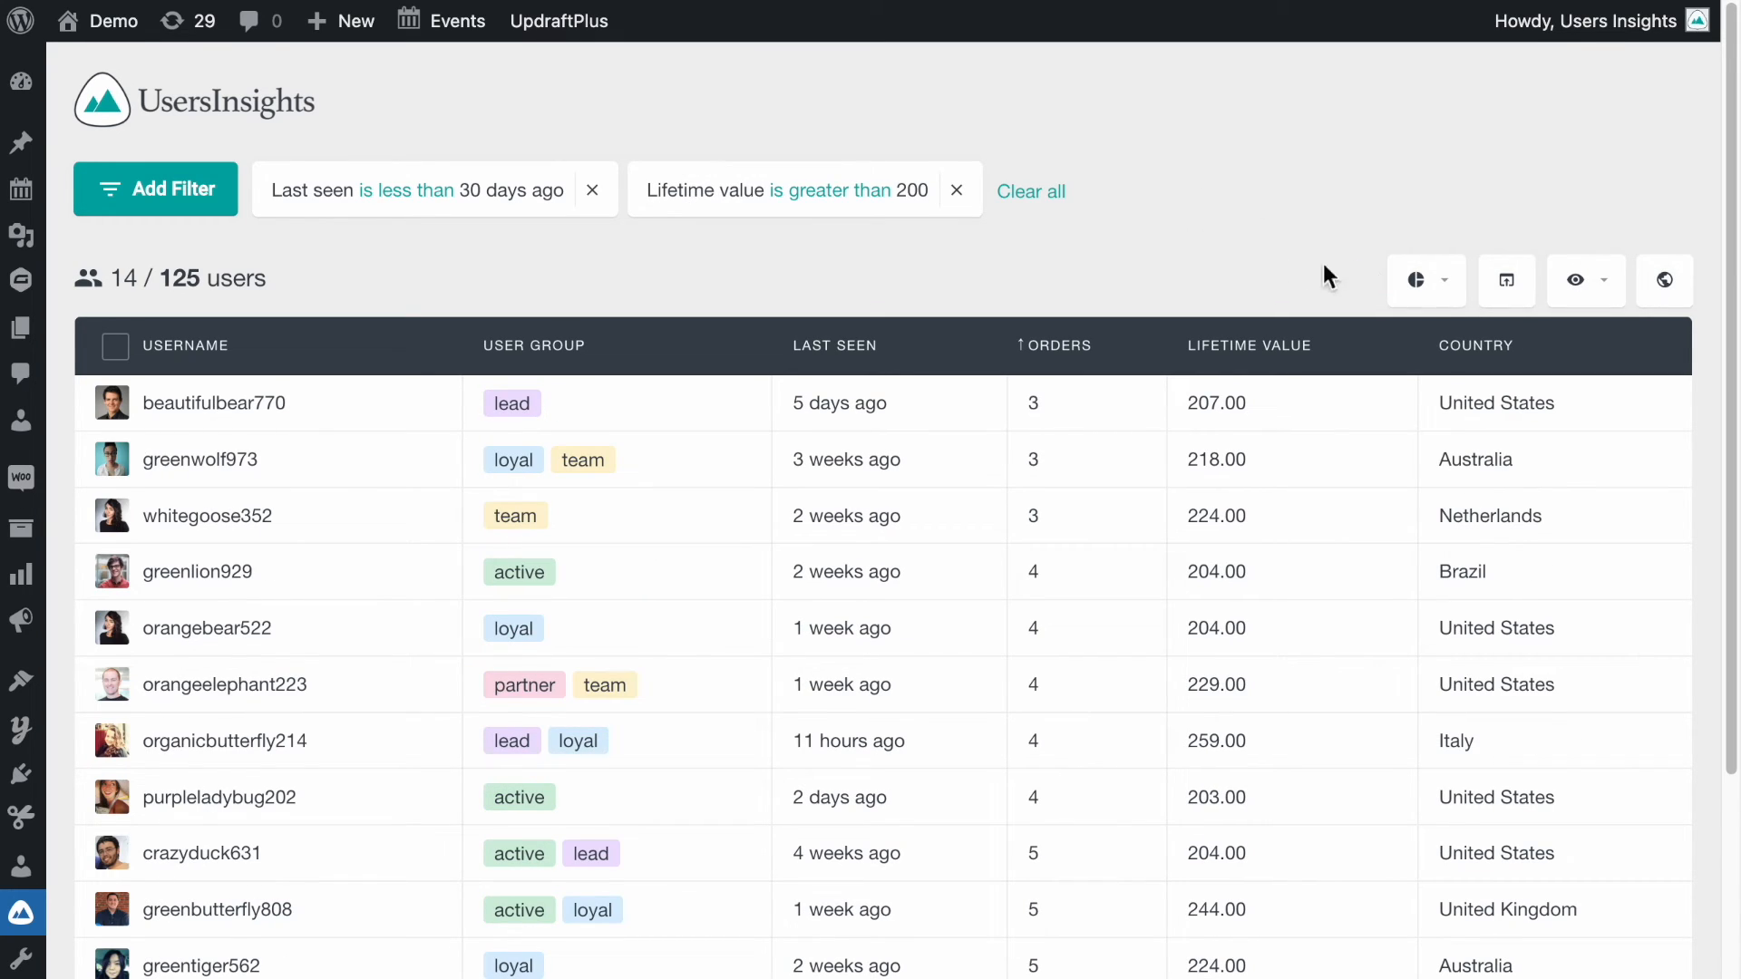
# Save the current filters as a new segment named Active and Loyal, and clear all filters from the user list.
pyautogui.click(1417, 279)
pyautogui.click(1475, 360)
pyautogui.click(870, 613)
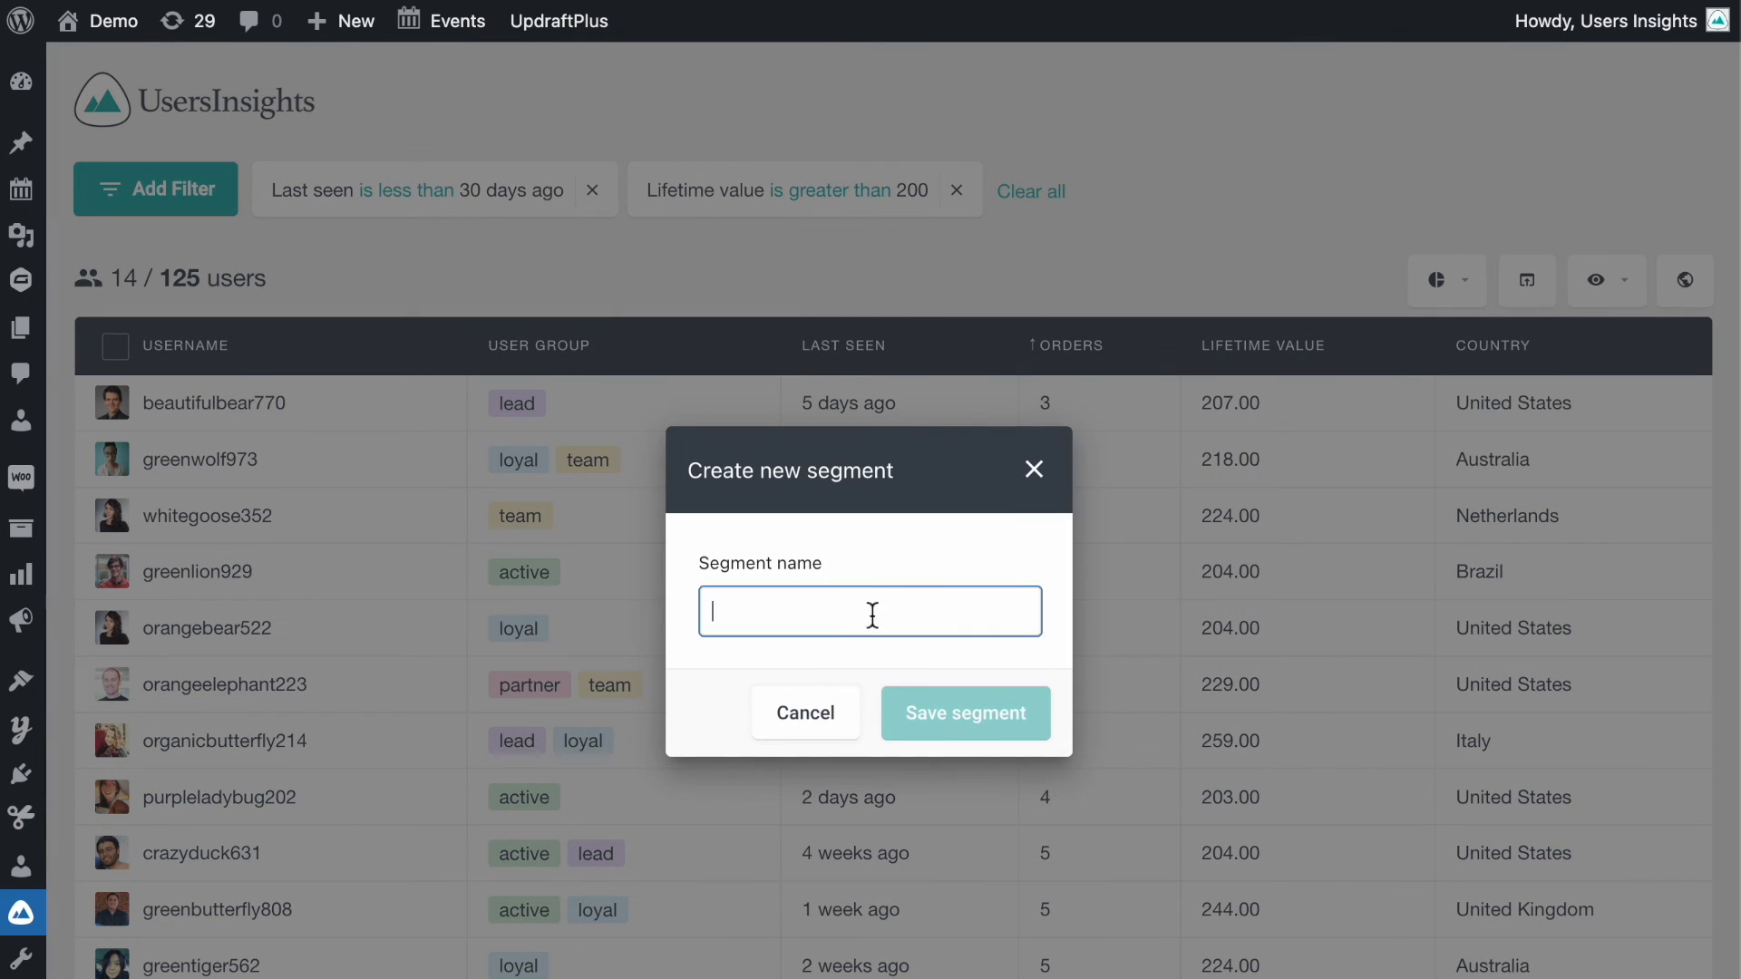
pyautogui.write('Active and Loy')
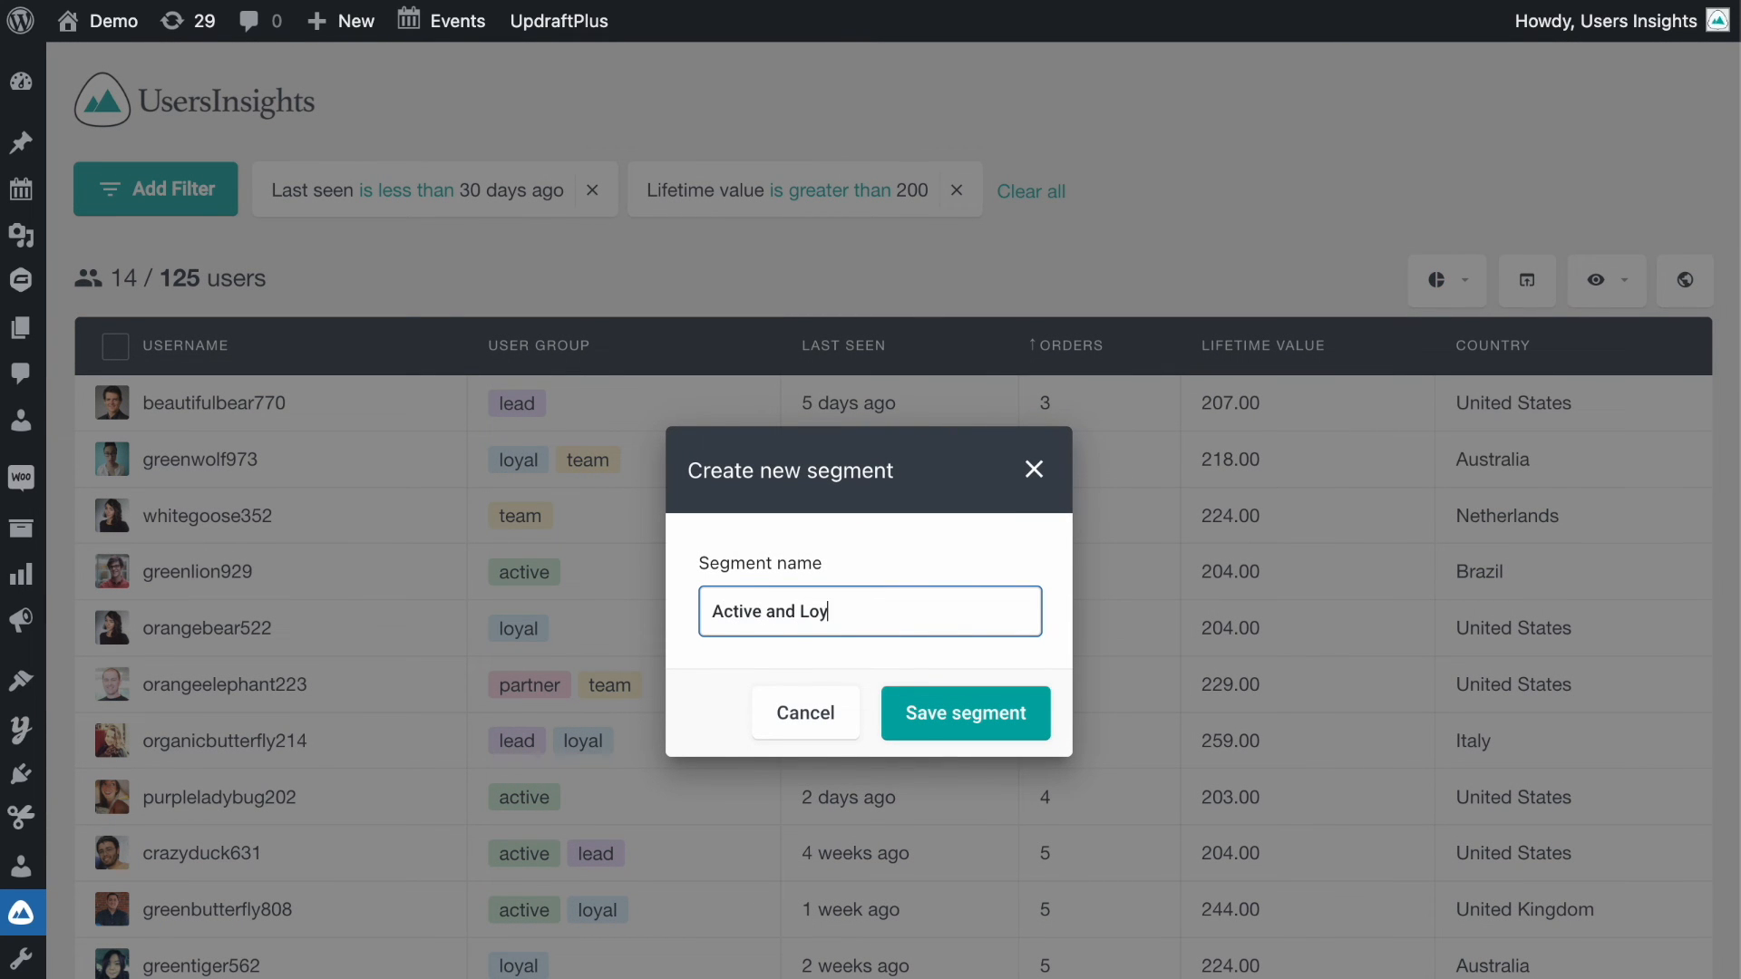
pyautogui.write('al')
pyautogui.click(951, 718)
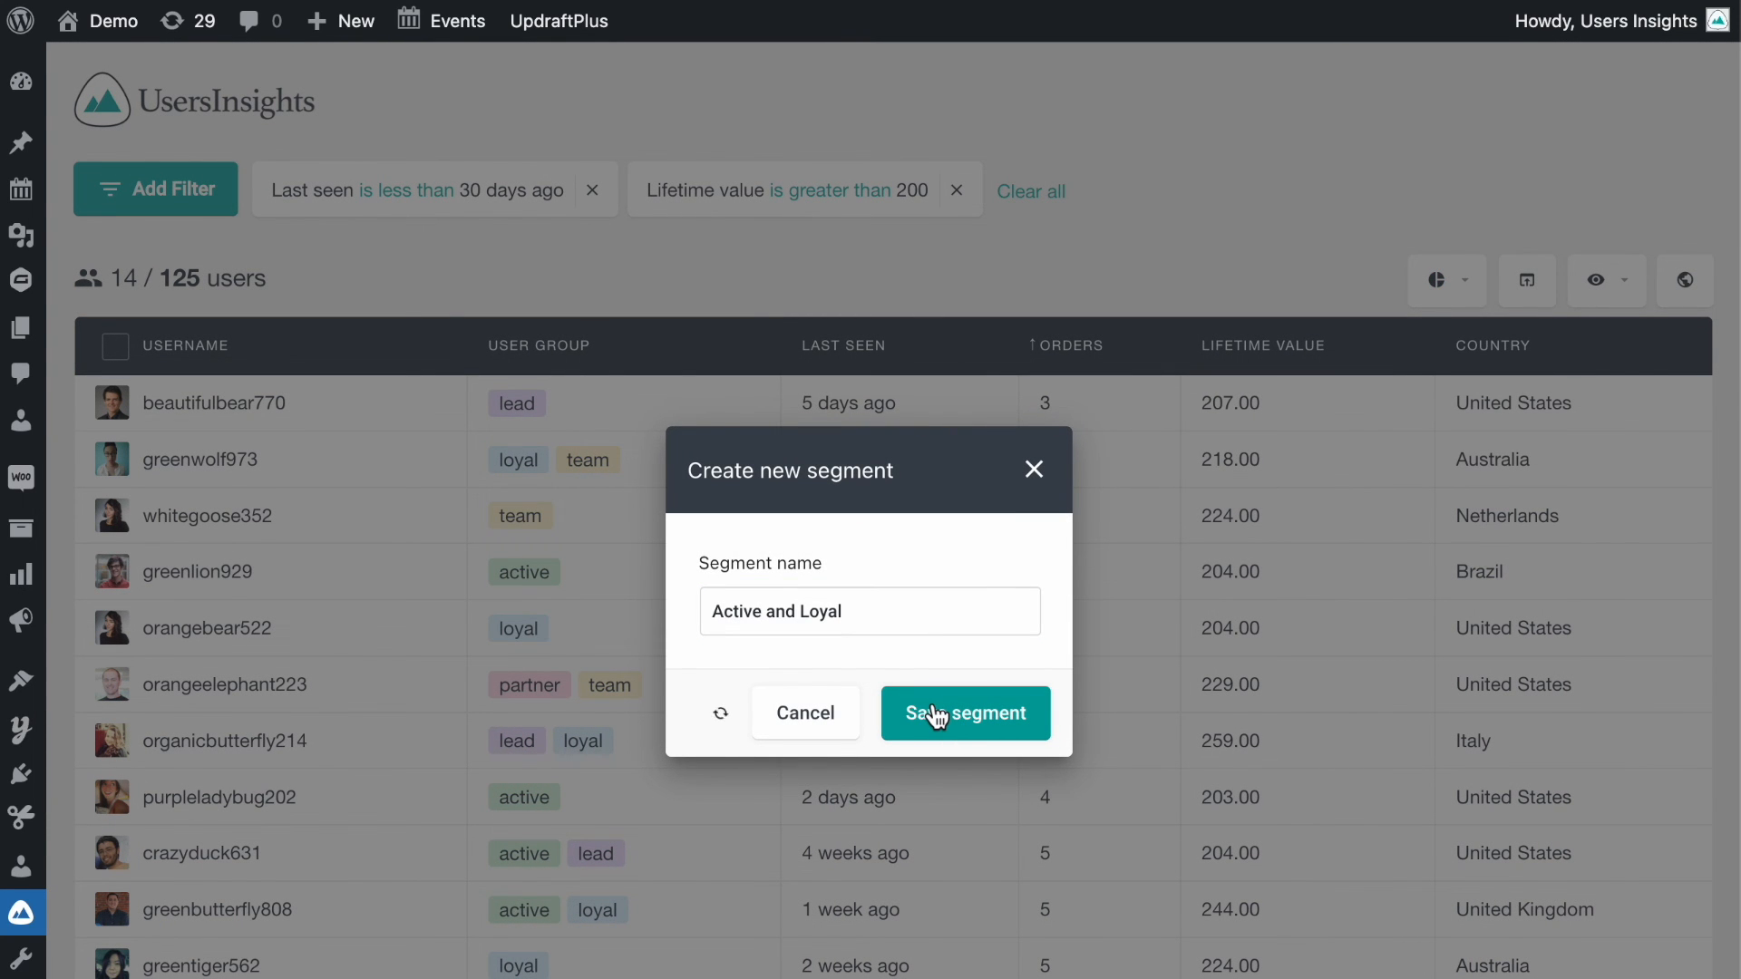
pyautogui.scroll(-1, 911, 684)
pyautogui.click(1031, 193)
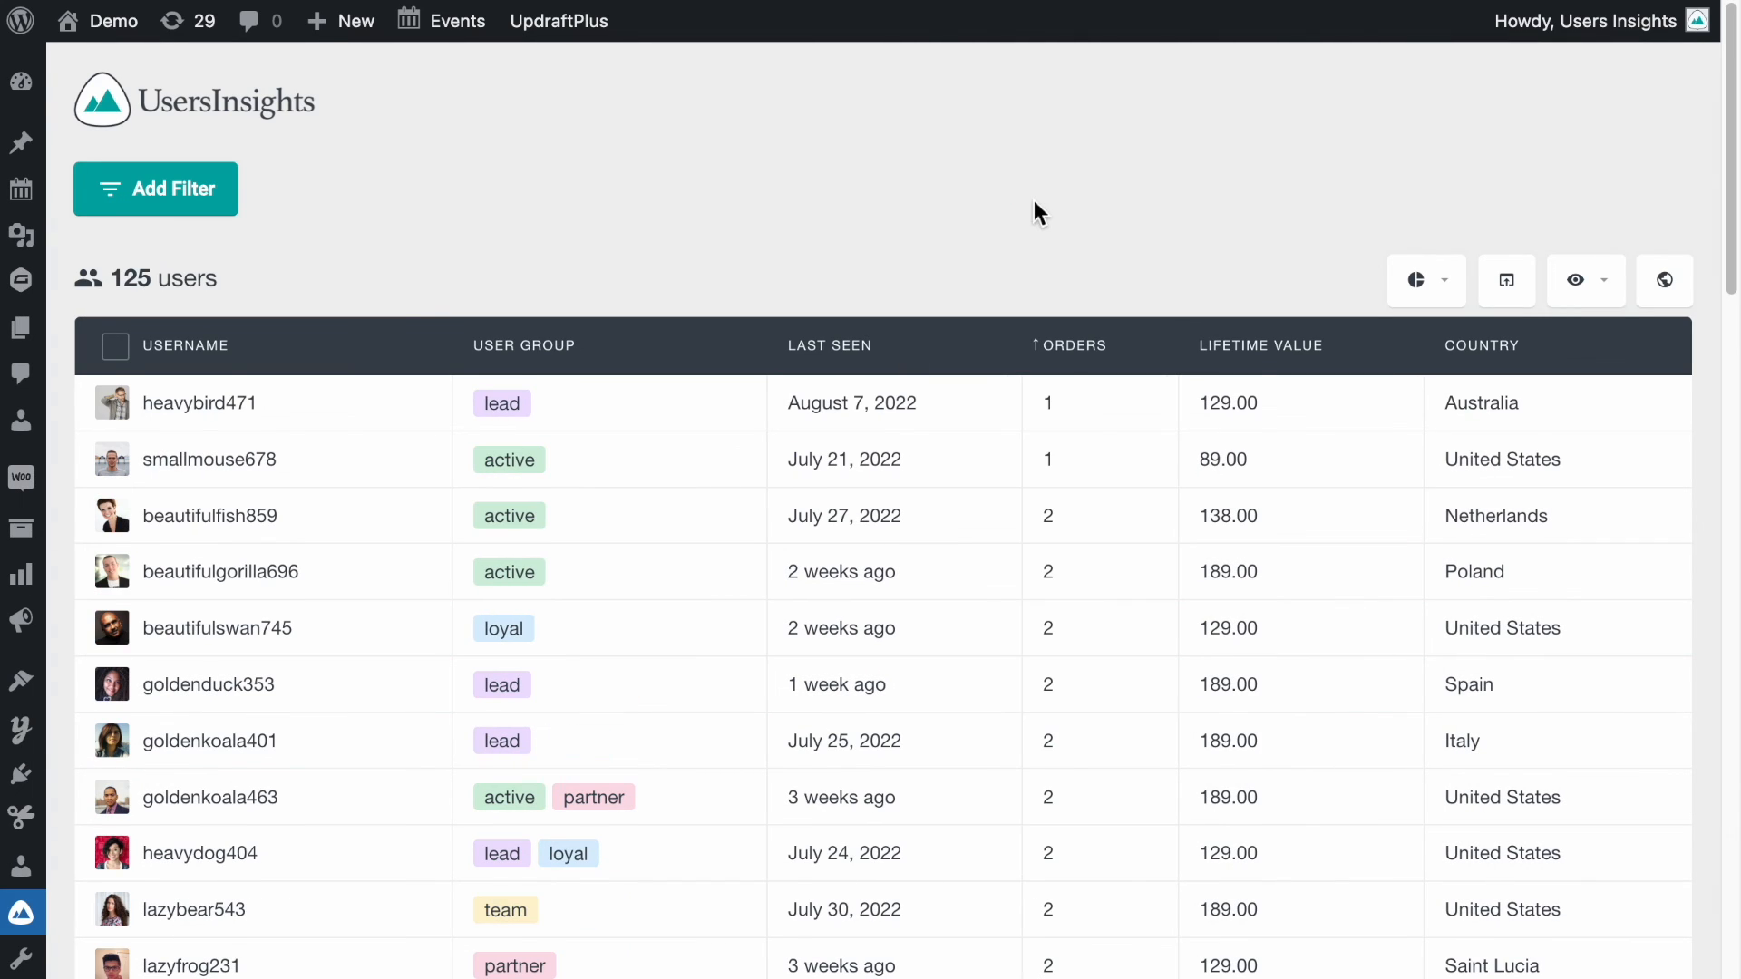
# Apply the saved Active and Loyal segment to view its users, and clear the filters it loads.
pyautogui.click(1428, 281)
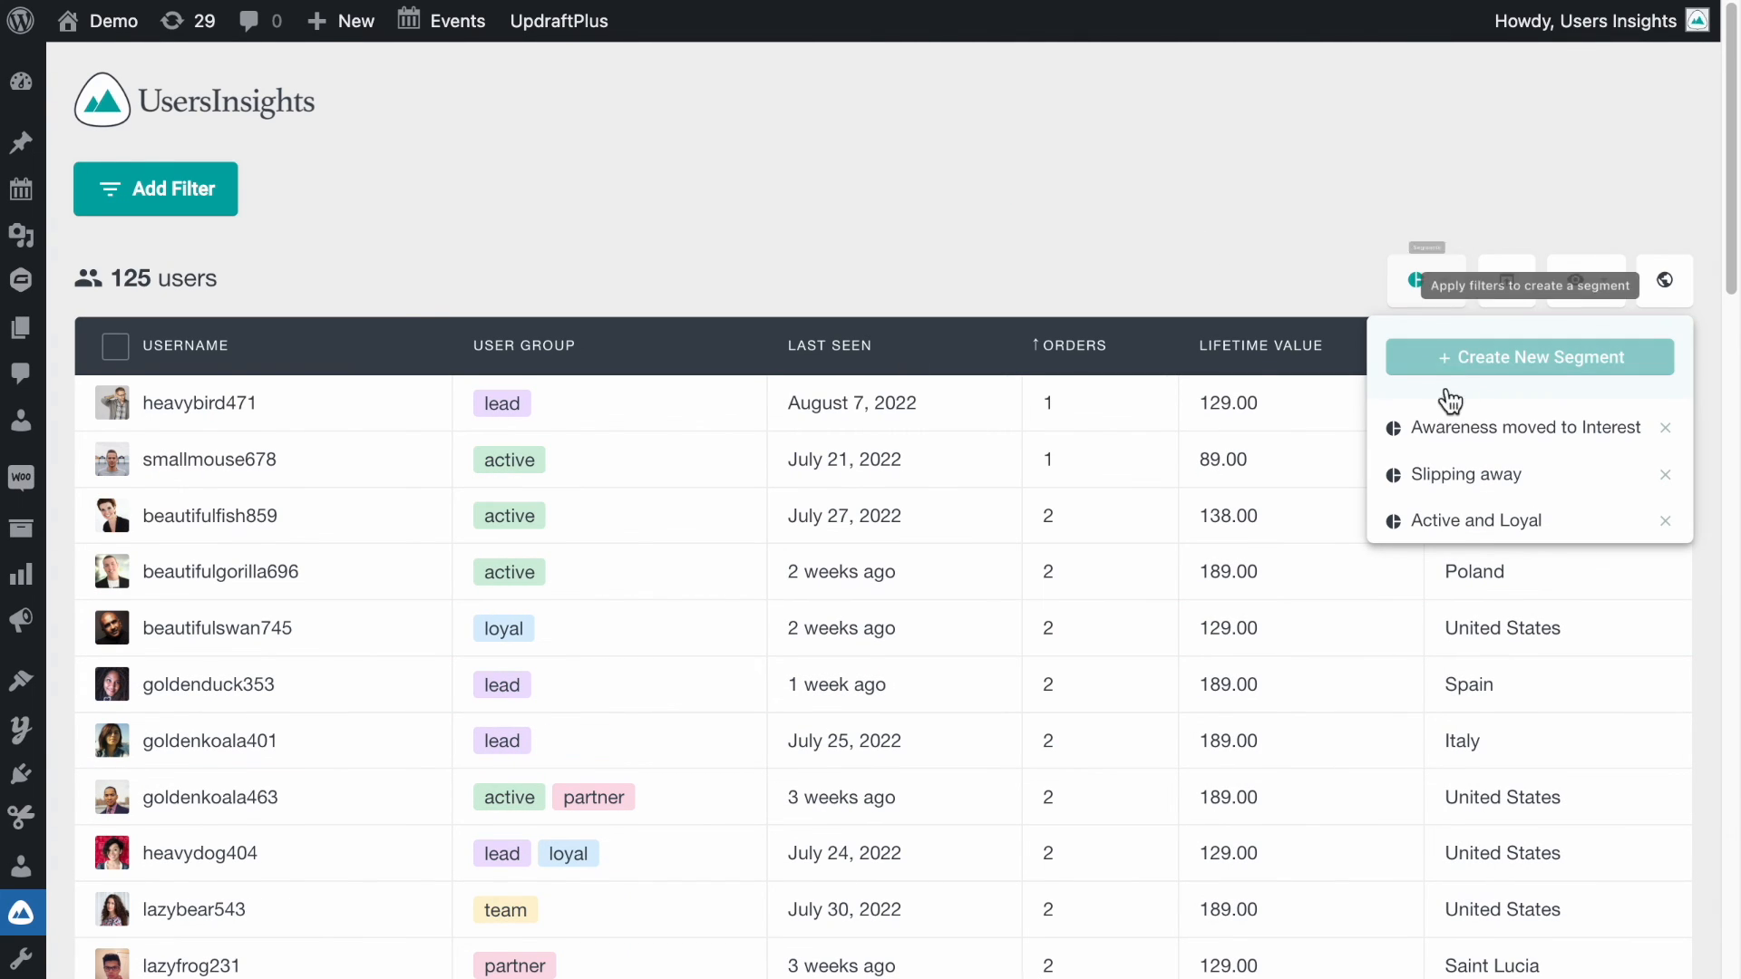
pyautogui.click(1466, 526)
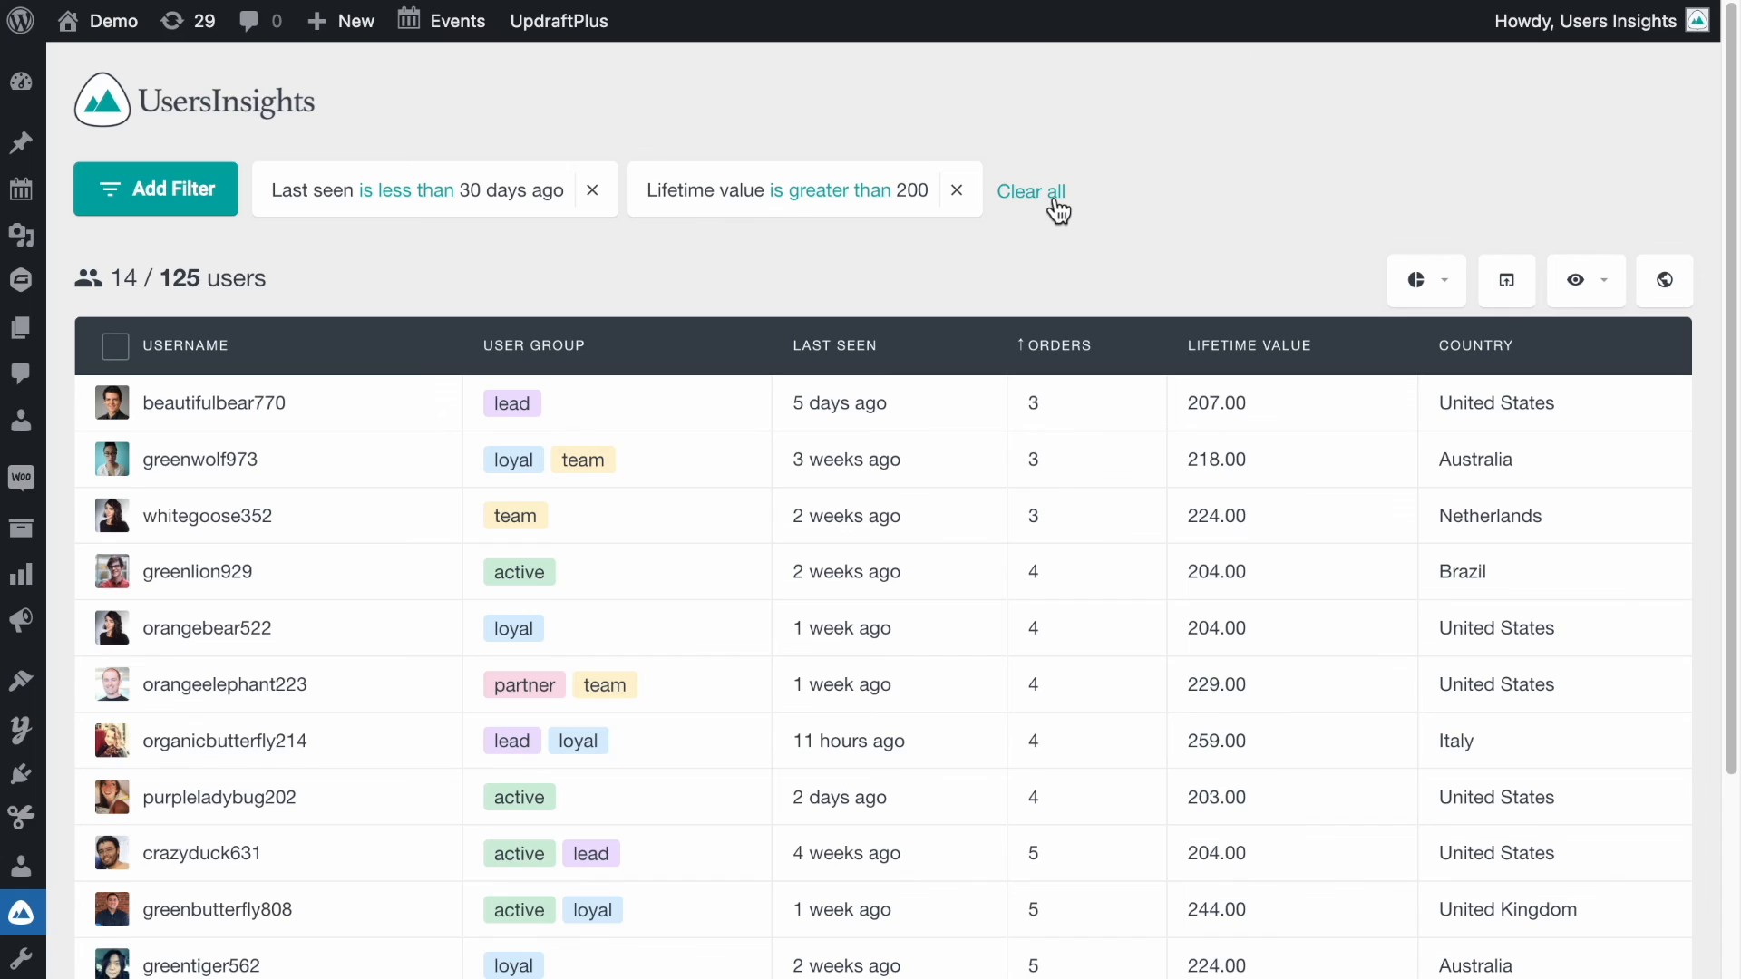
pyautogui.click(1034, 193)
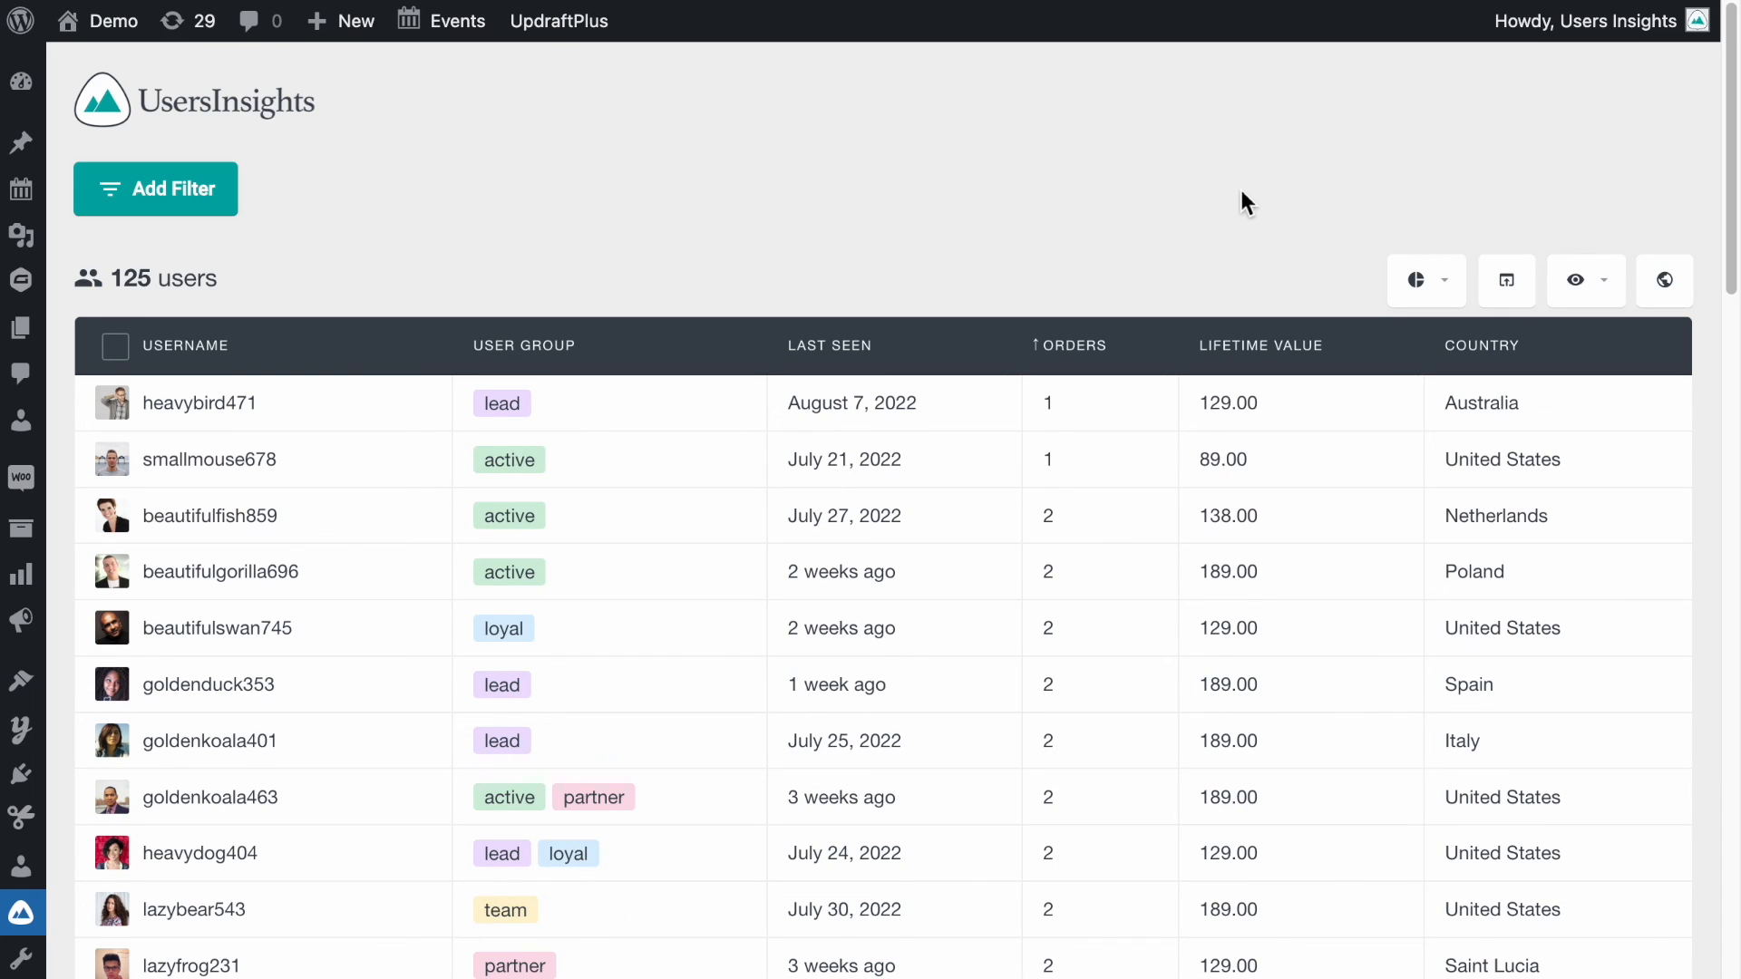